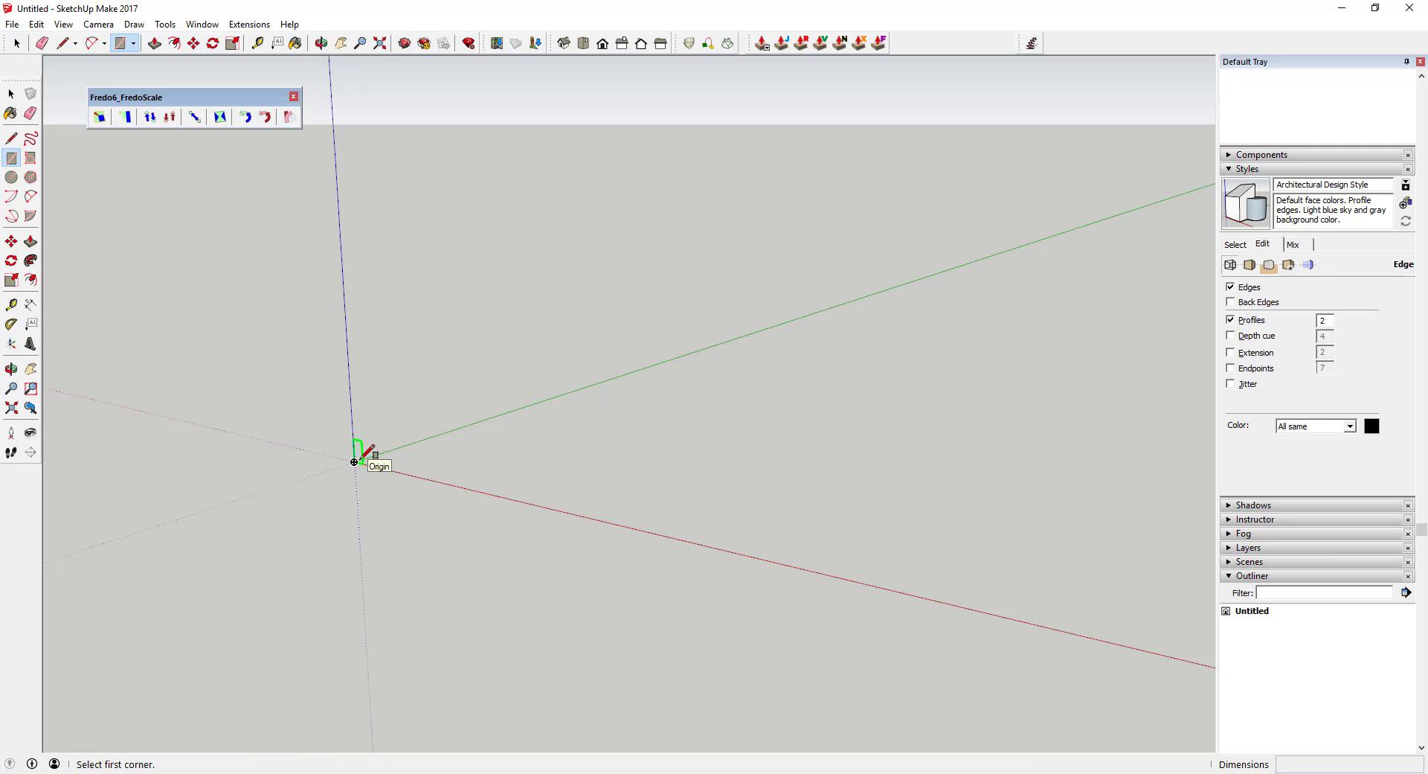
# Draw an upright .25 by .25 rectangle from the origin in the red-blue plane
pyautogui.click(355, 461)
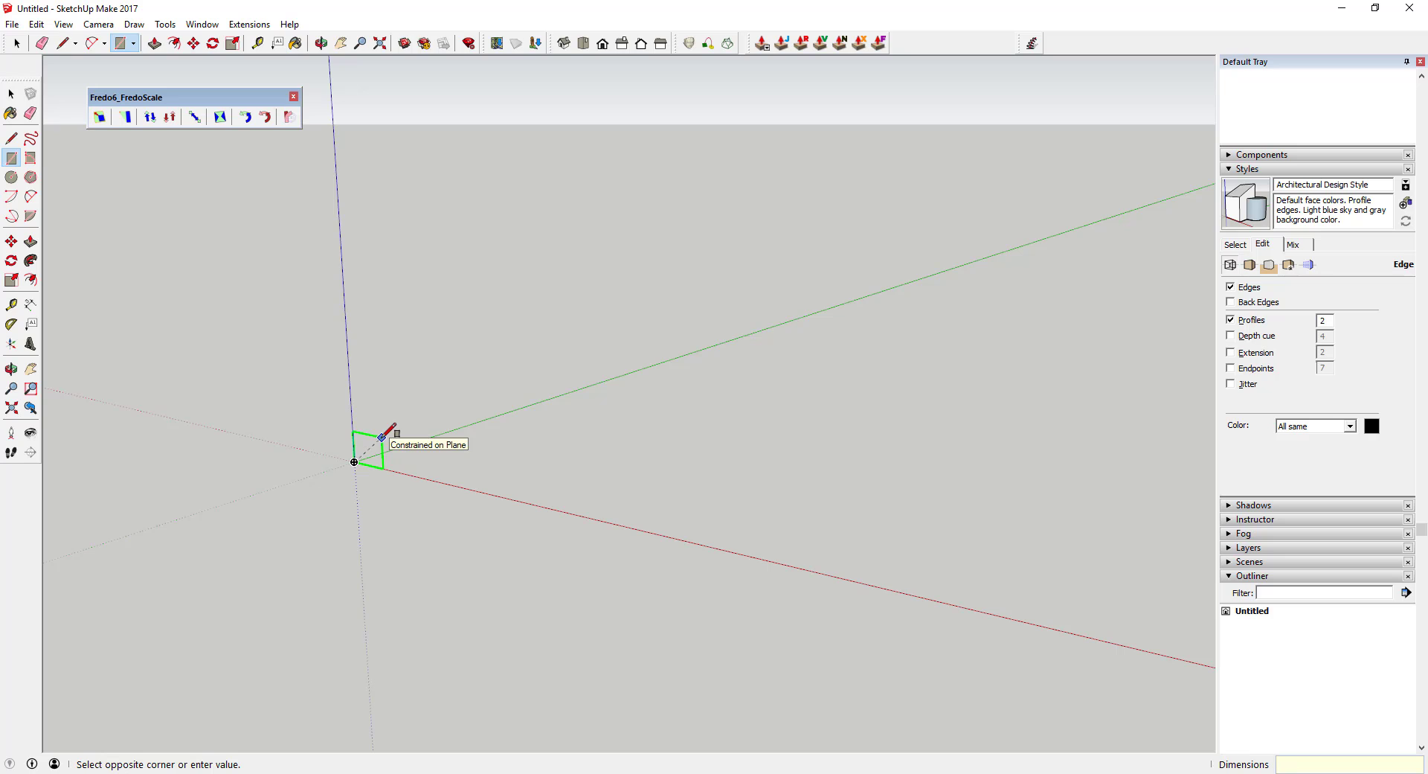
pyautogui.press('Escape')
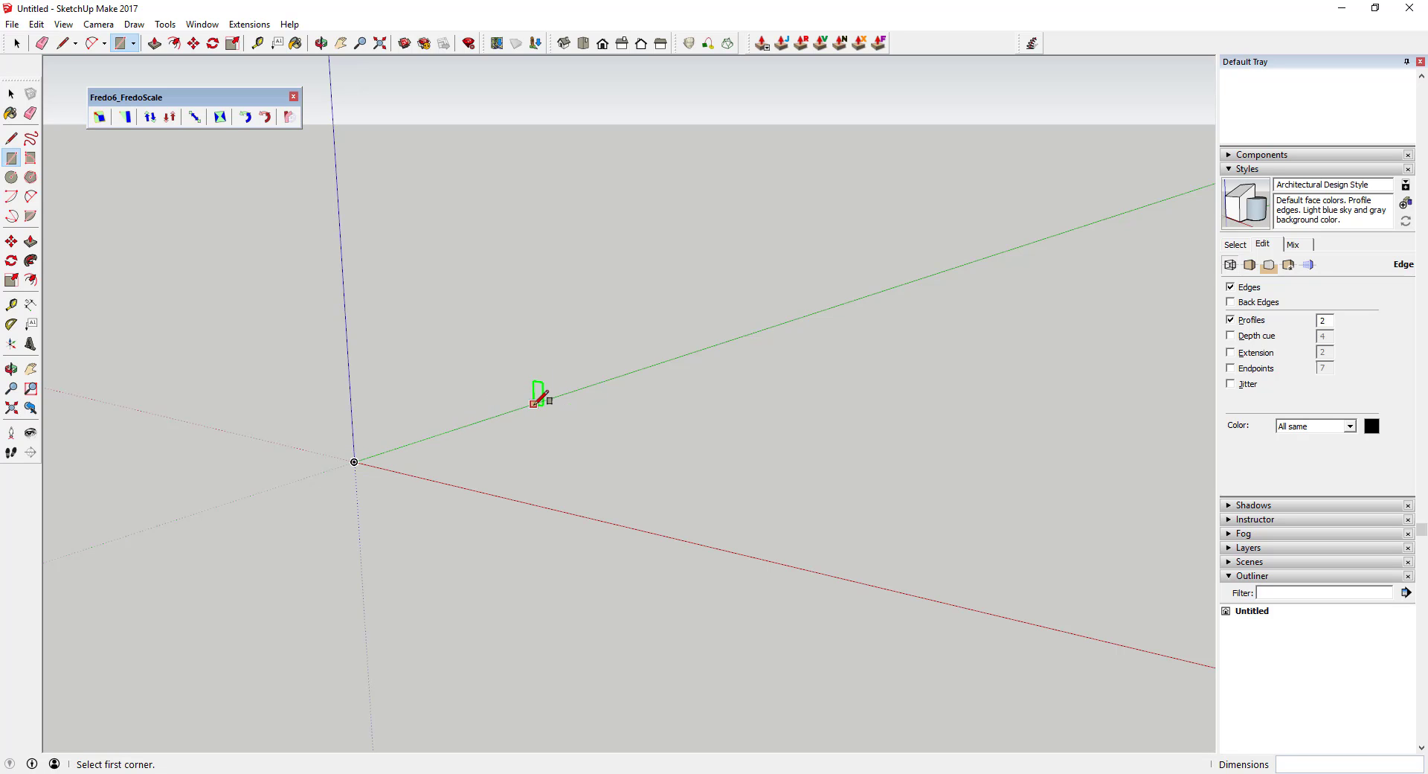
pyautogui.click(354, 461)
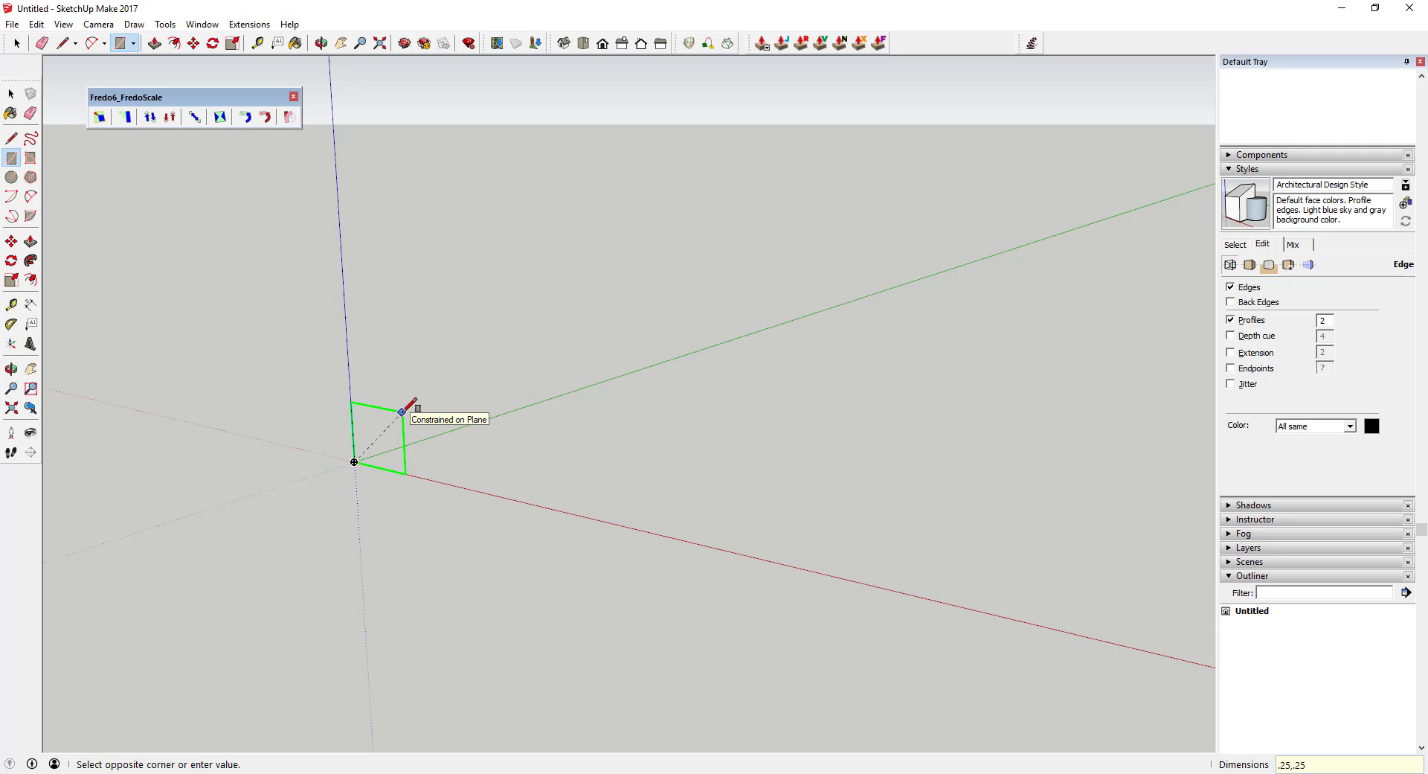
pyautogui.press('Escape')
# Push/Pull the square face back along the green axis into a box about twice as long as it is wide
pyautogui.keyDown('shift'); pyautogui.moveTo(356, 459); pyautogui.dragTo(407, 421, button='middle'); pyautogui.keyUp('shift')
pyautogui.scroll(5, 394, 423)
pyautogui.press('space')
pyautogui.press('p')
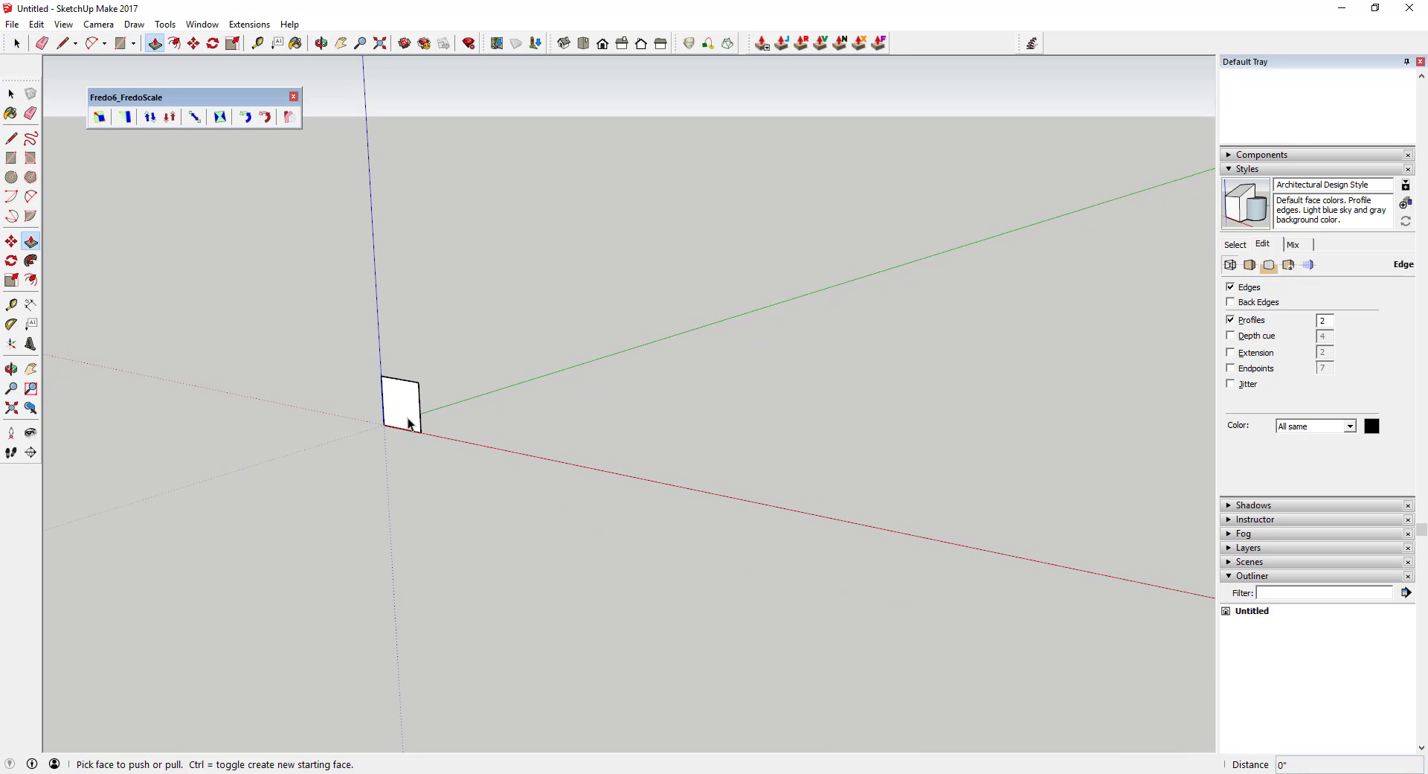
pyautogui.click(408, 423)
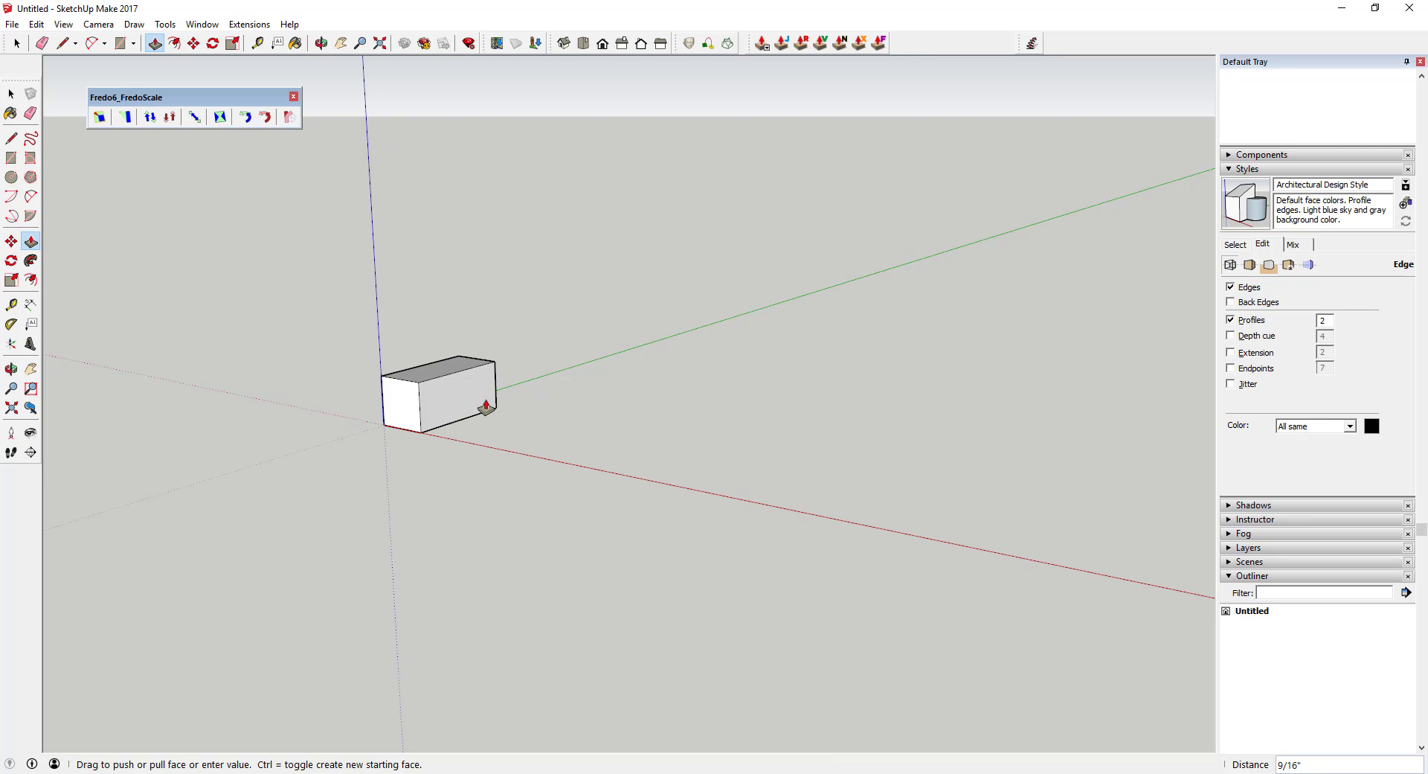
pyautogui.click(487, 434)
# Turn the whole box into a component named Box
pyautogui.press('space')
pyautogui.moveTo(328, 316); pyautogui.dragTo(564, 509)
pyautogui.rightClick(459, 374)
pyautogui.click(521, 486)
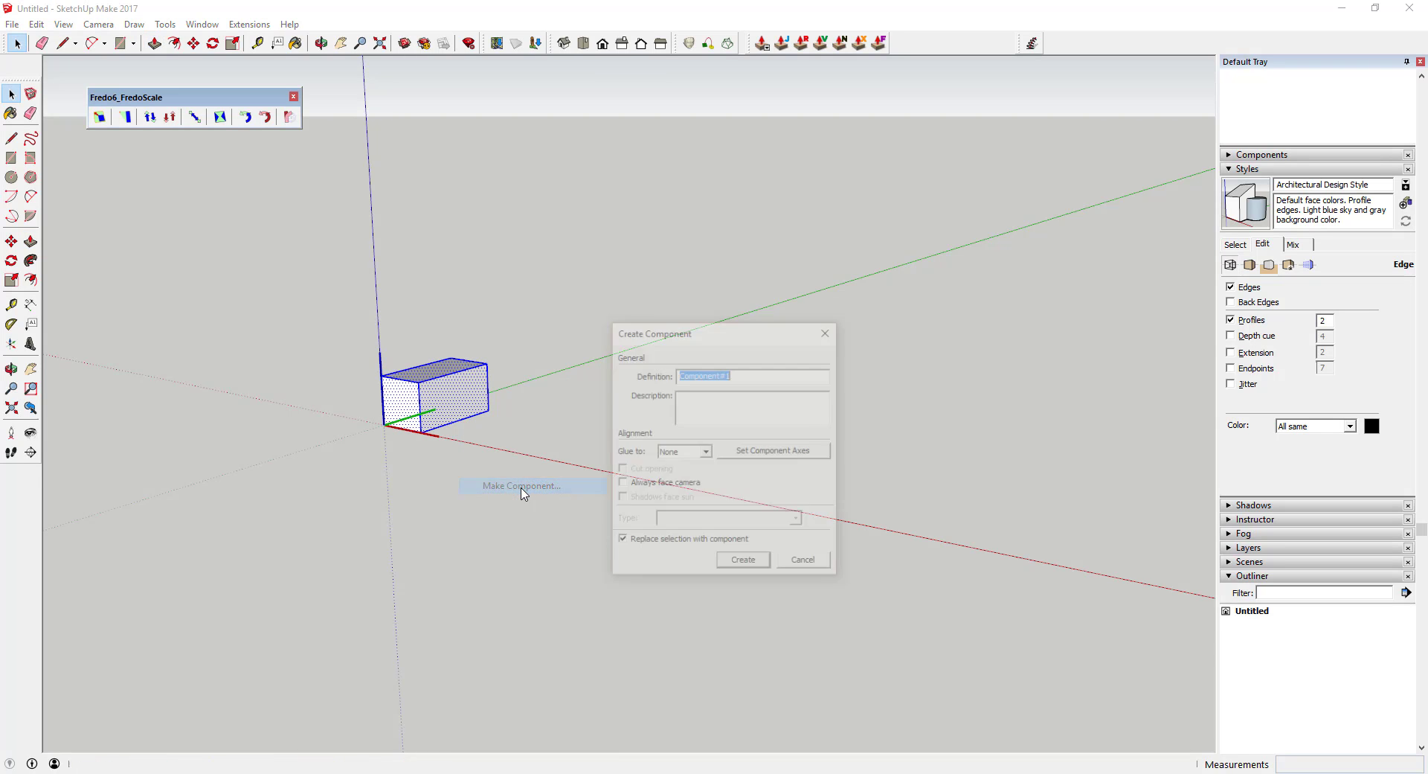
pyautogui.write('Box')
pyautogui.press('Return')
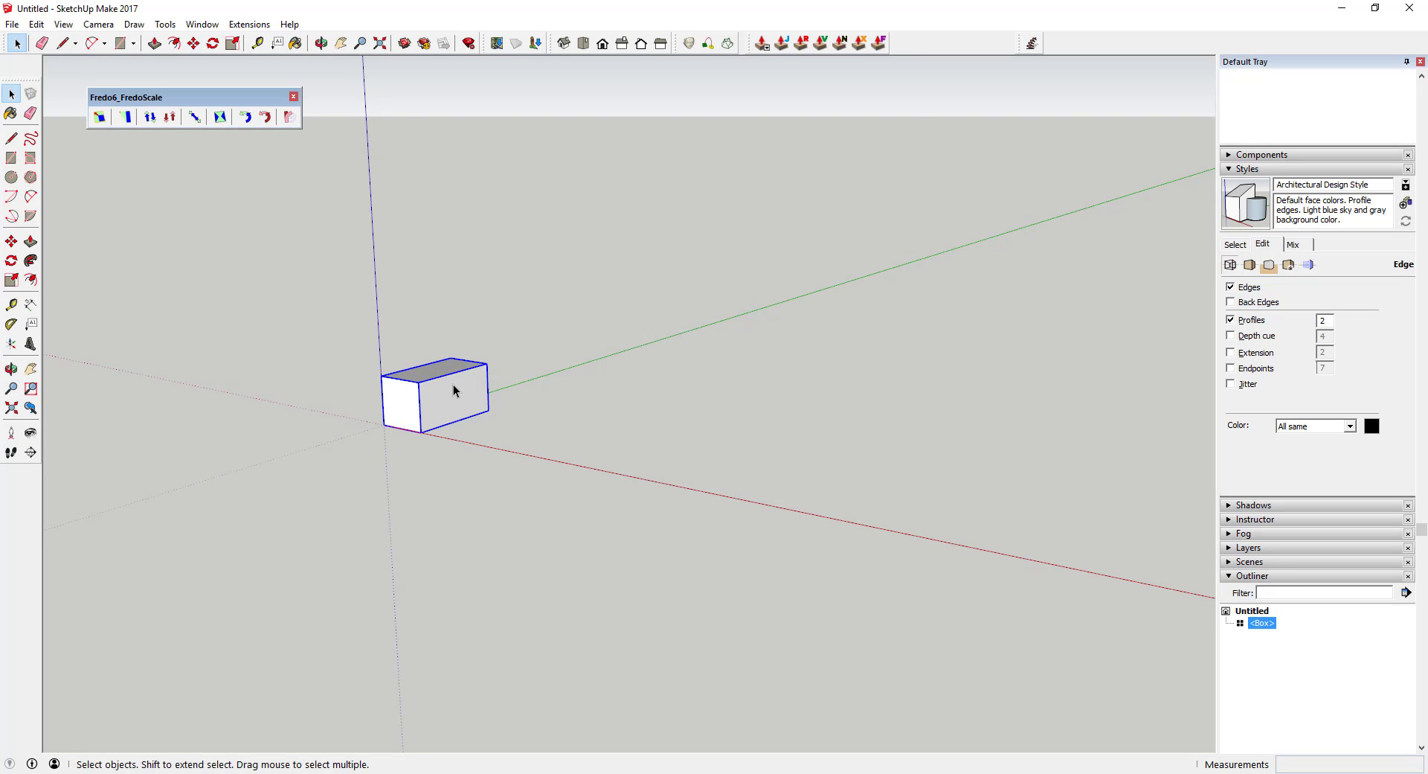
pyautogui.moveTo(456, 390); pyautogui.dragTo(491, 409, button='middle')
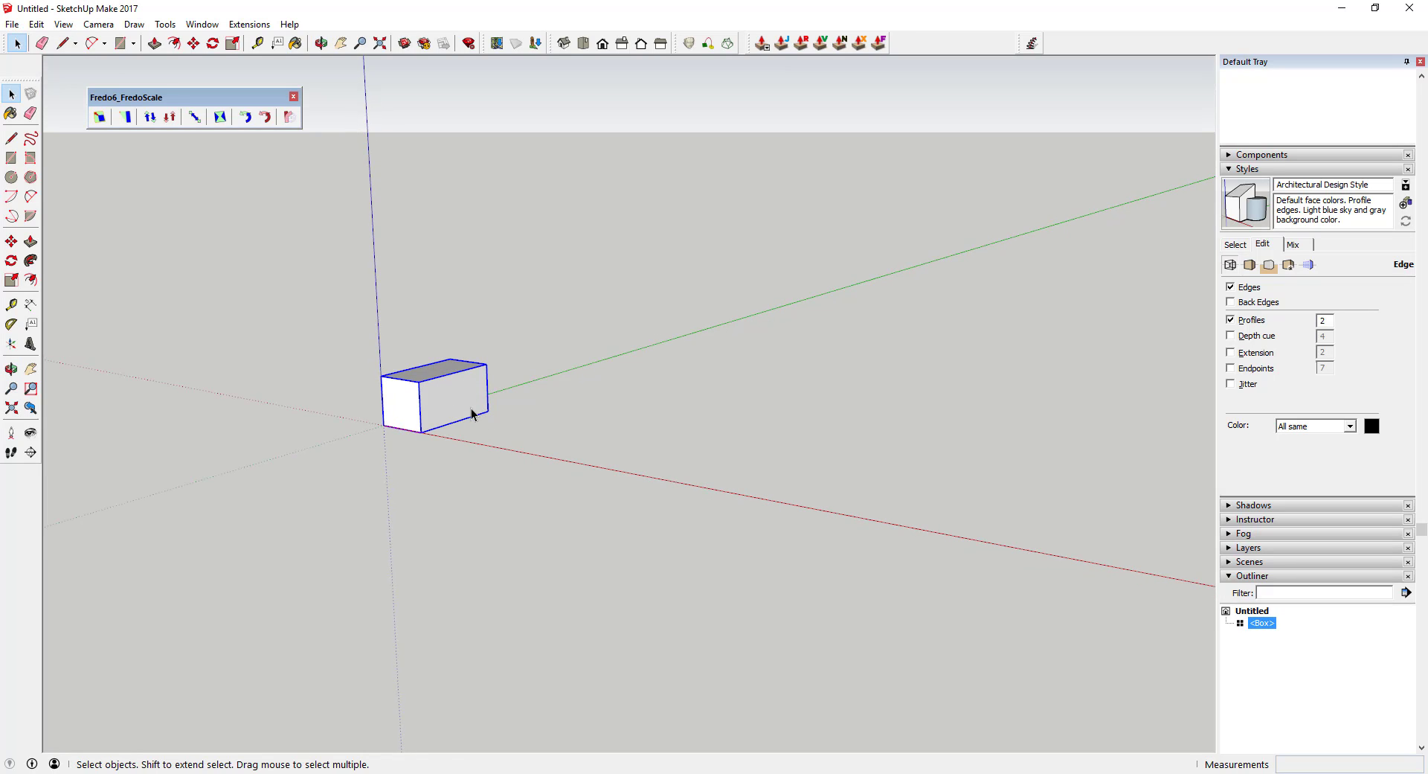
pyautogui.press('m')
pyautogui.press('space')
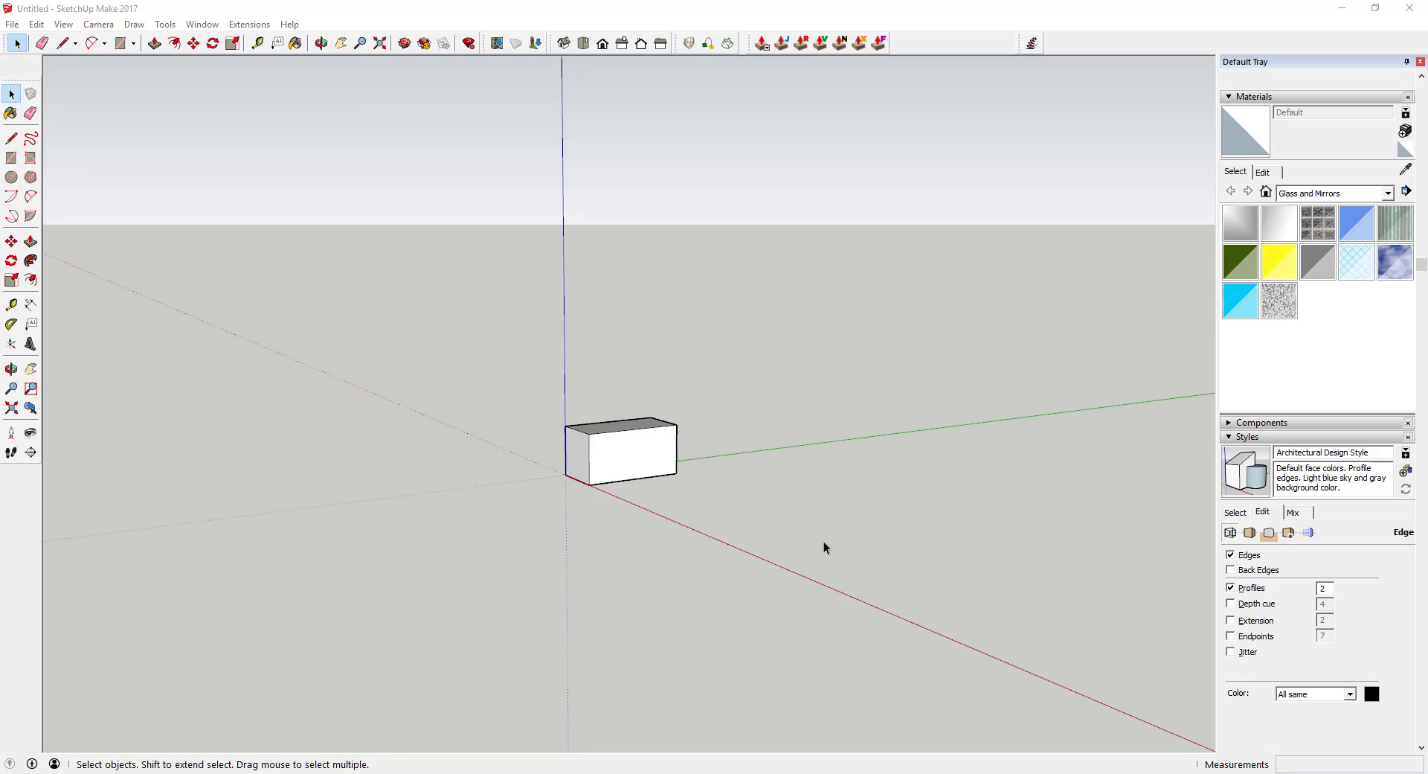
# Copy the Box component straight up so the copy sits directly on top of the original
pyautogui.click(624, 467)
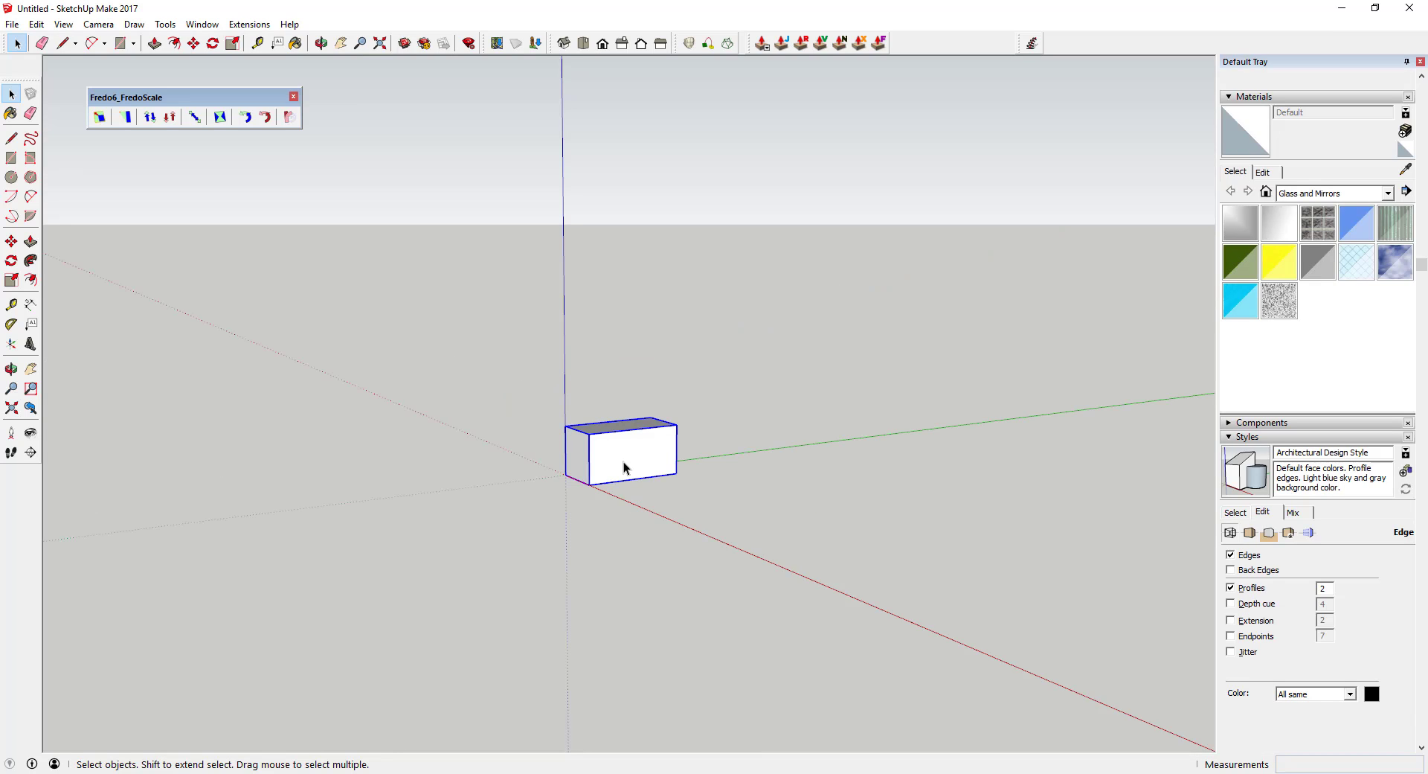
pyautogui.press('m')
pyautogui.press('ctrl')
pyautogui.click(589, 486)
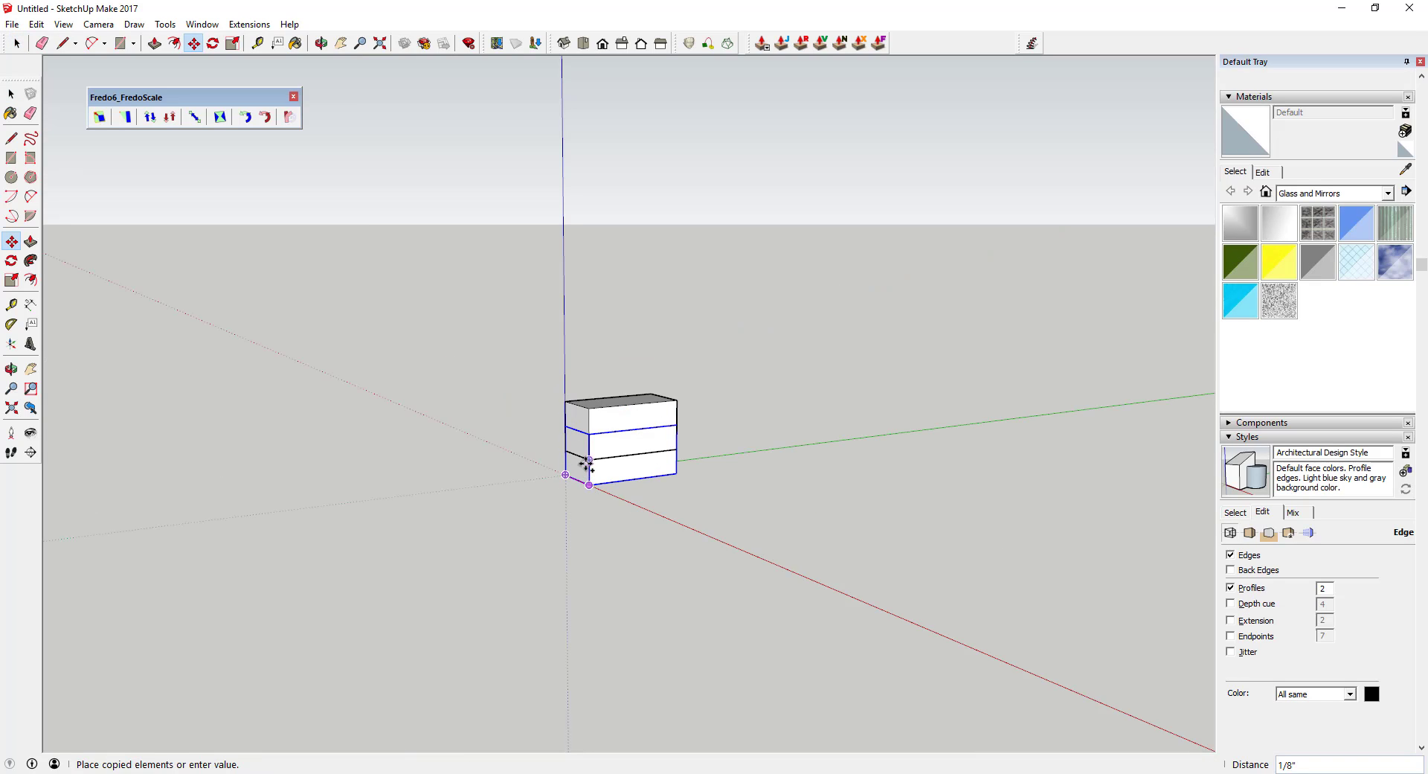
pyautogui.click(592, 434)
# Rotate the upper box about its vertical centre axis with the Move tool's rotation grips to an angle of 105.0
pyautogui.moveTo(593, 424); pyautogui.dragTo(669, 357, button='middle')
pyautogui.press('space')
pyautogui.press('m')
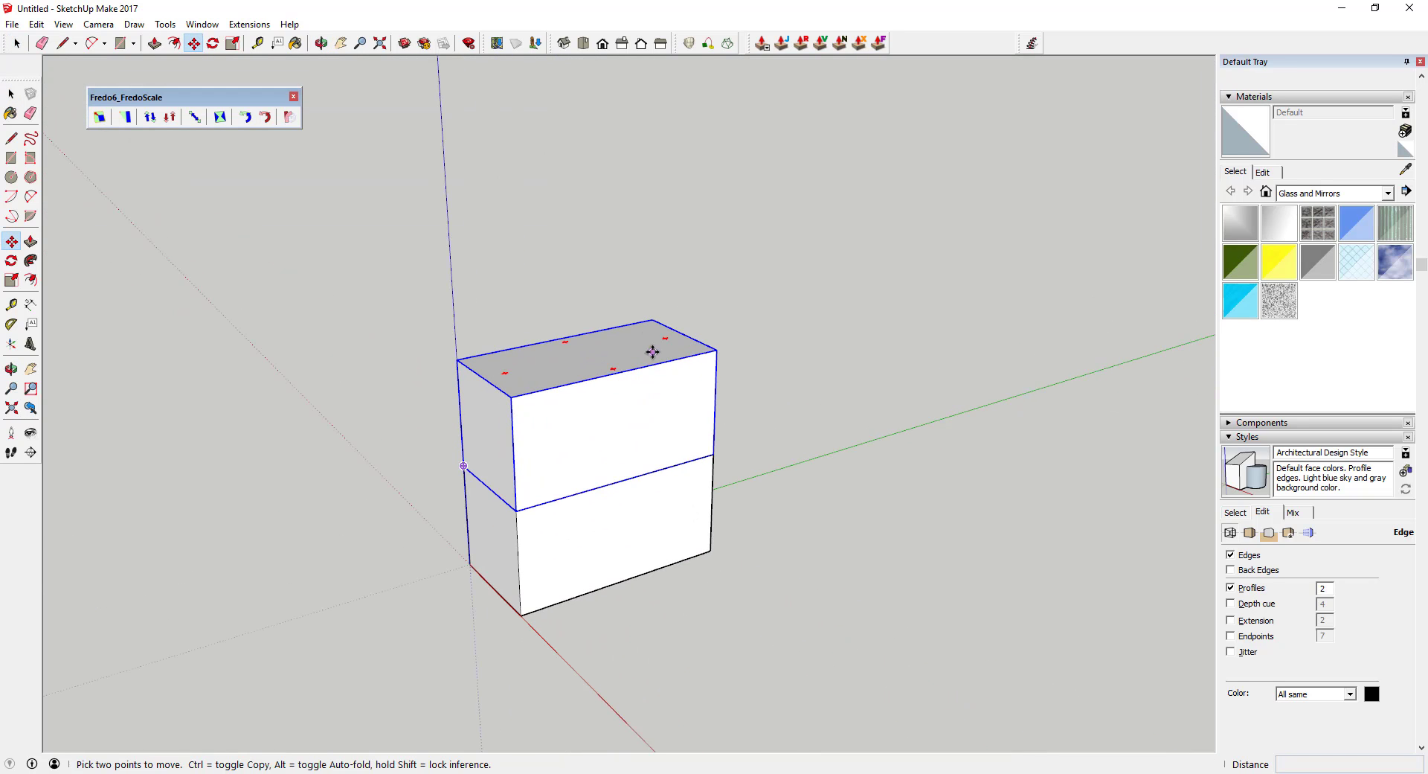
pyautogui.press('q')
pyautogui.click(667, 339)
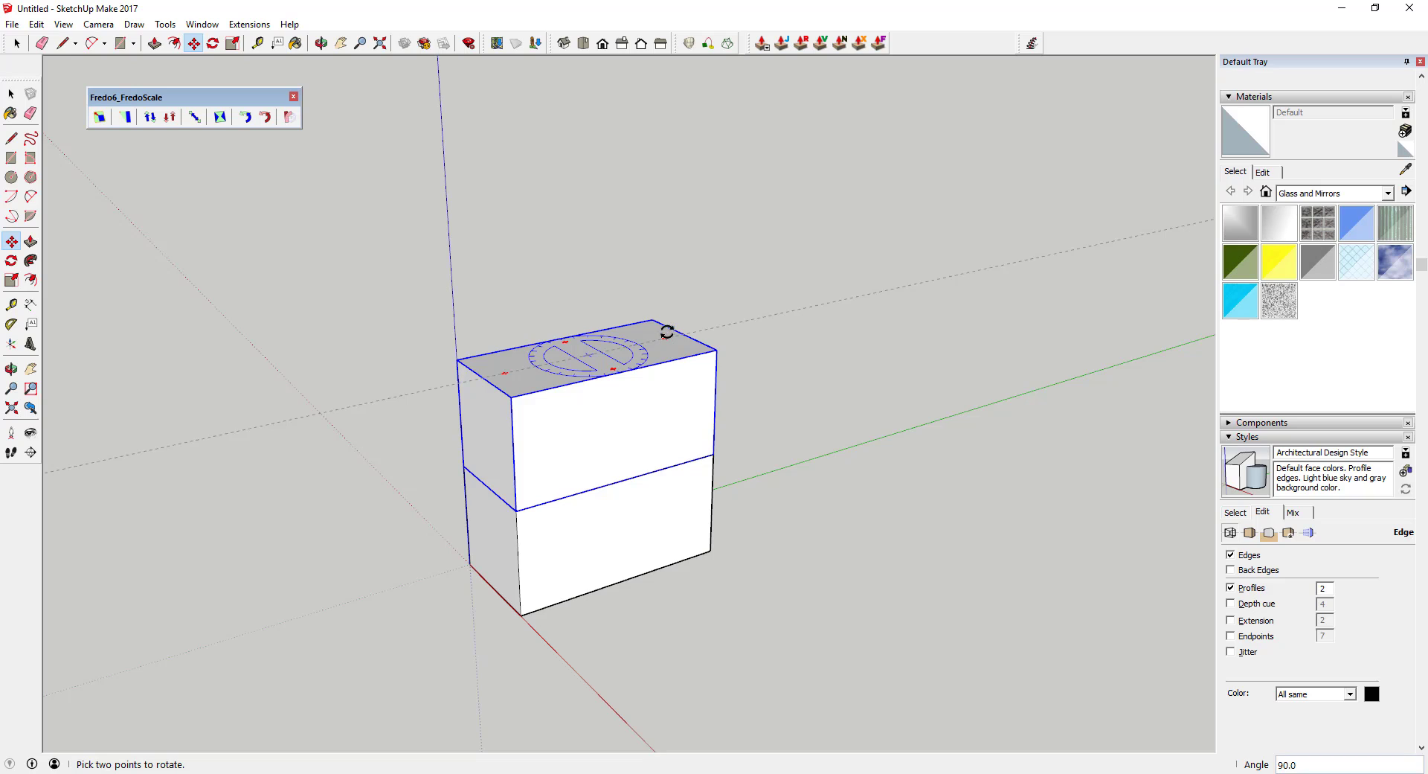
pyautogui.click(667, 332)
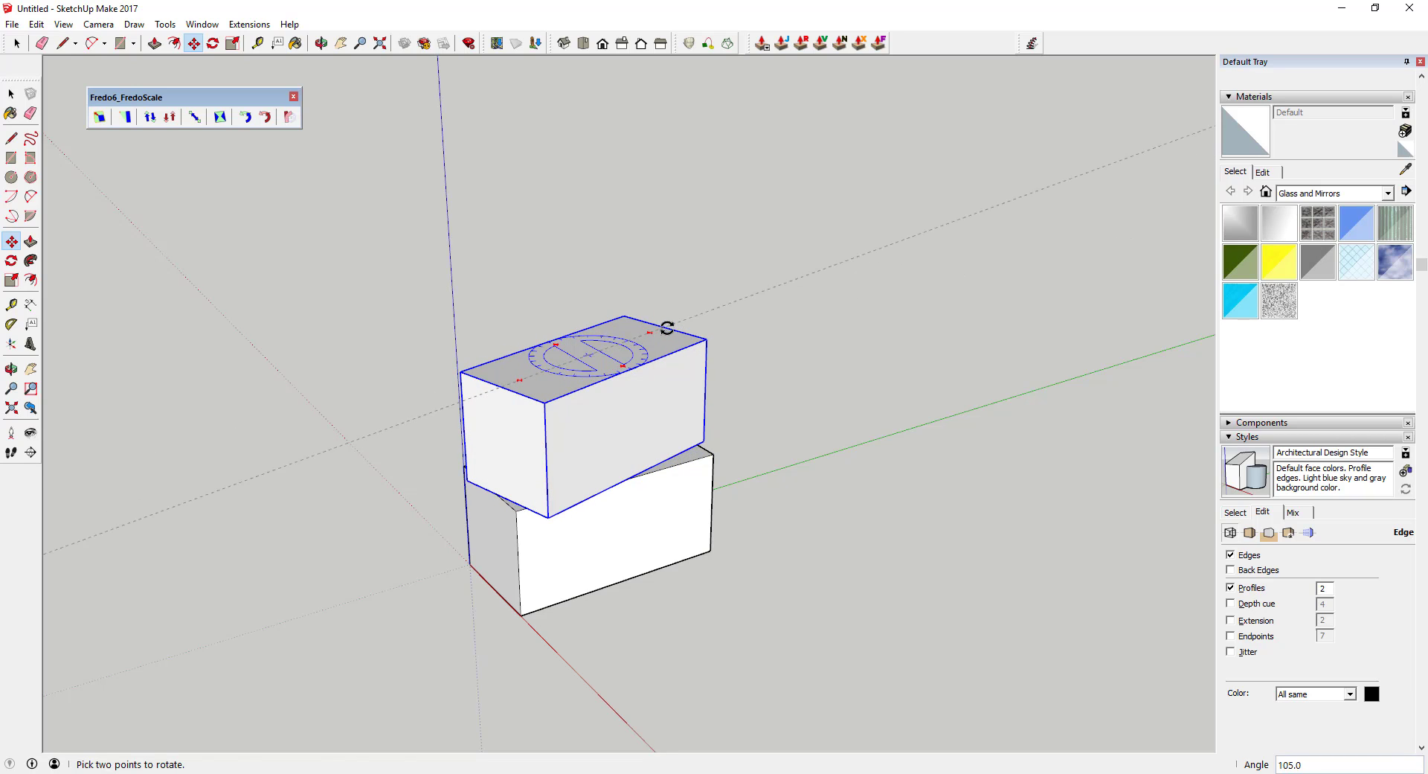
pyautogui.press('m')
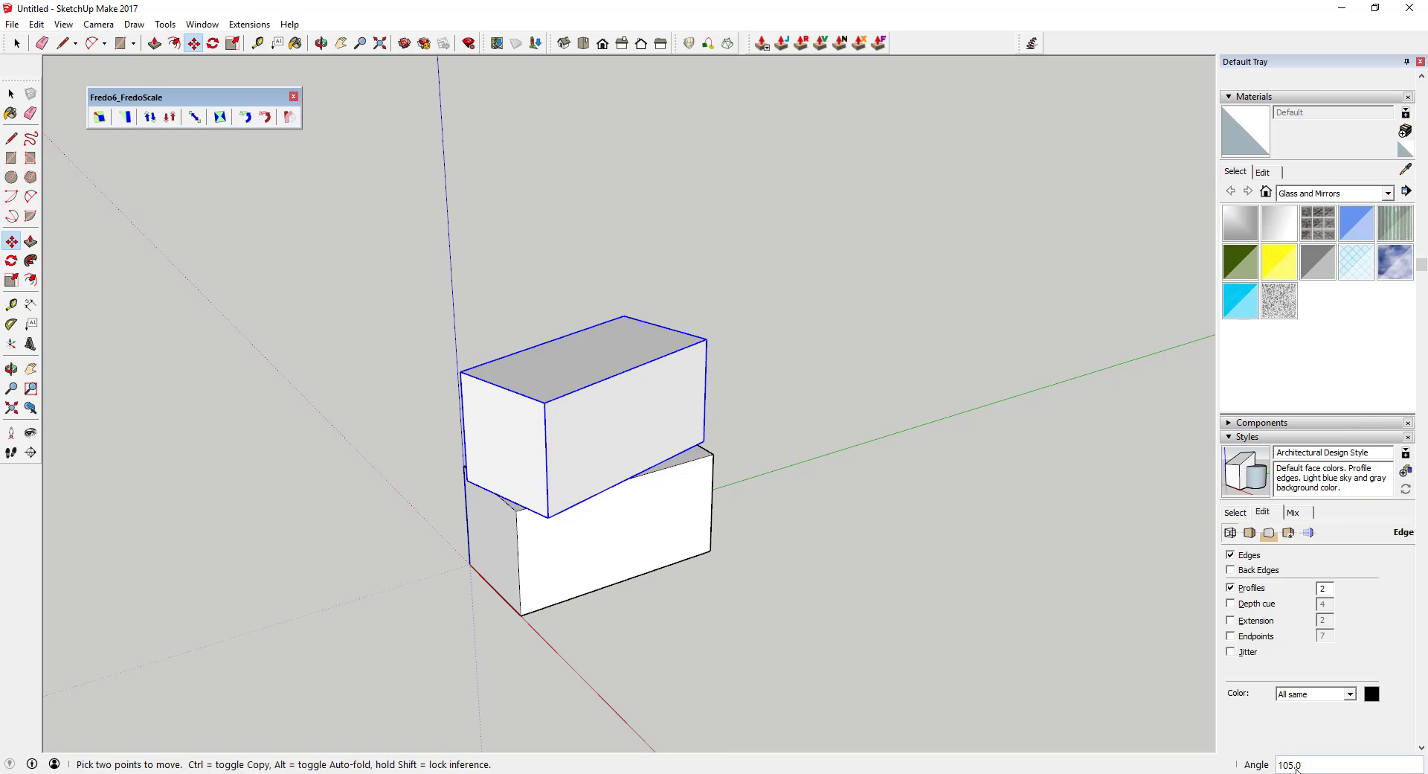
pyautogui.click(648, 334)
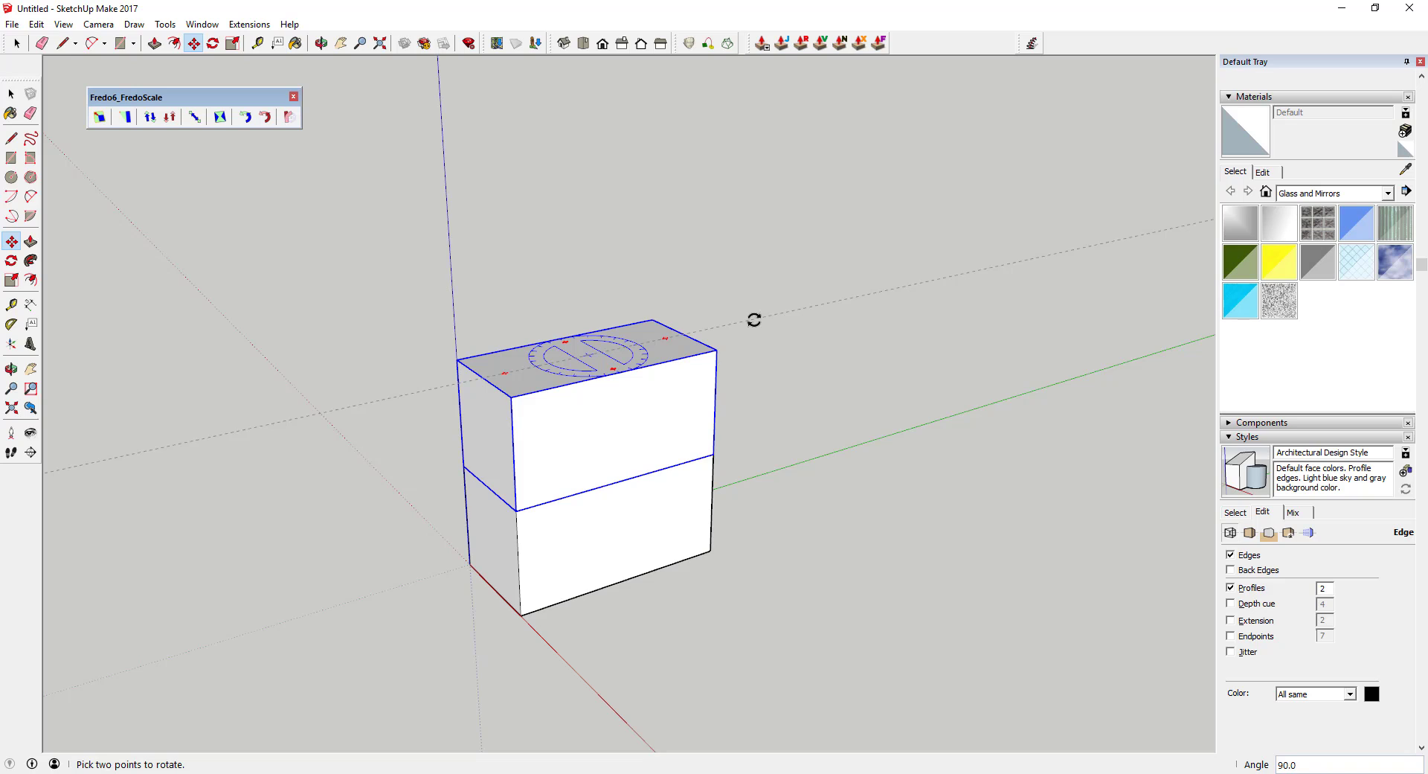
pyautogui.click(729, 302)
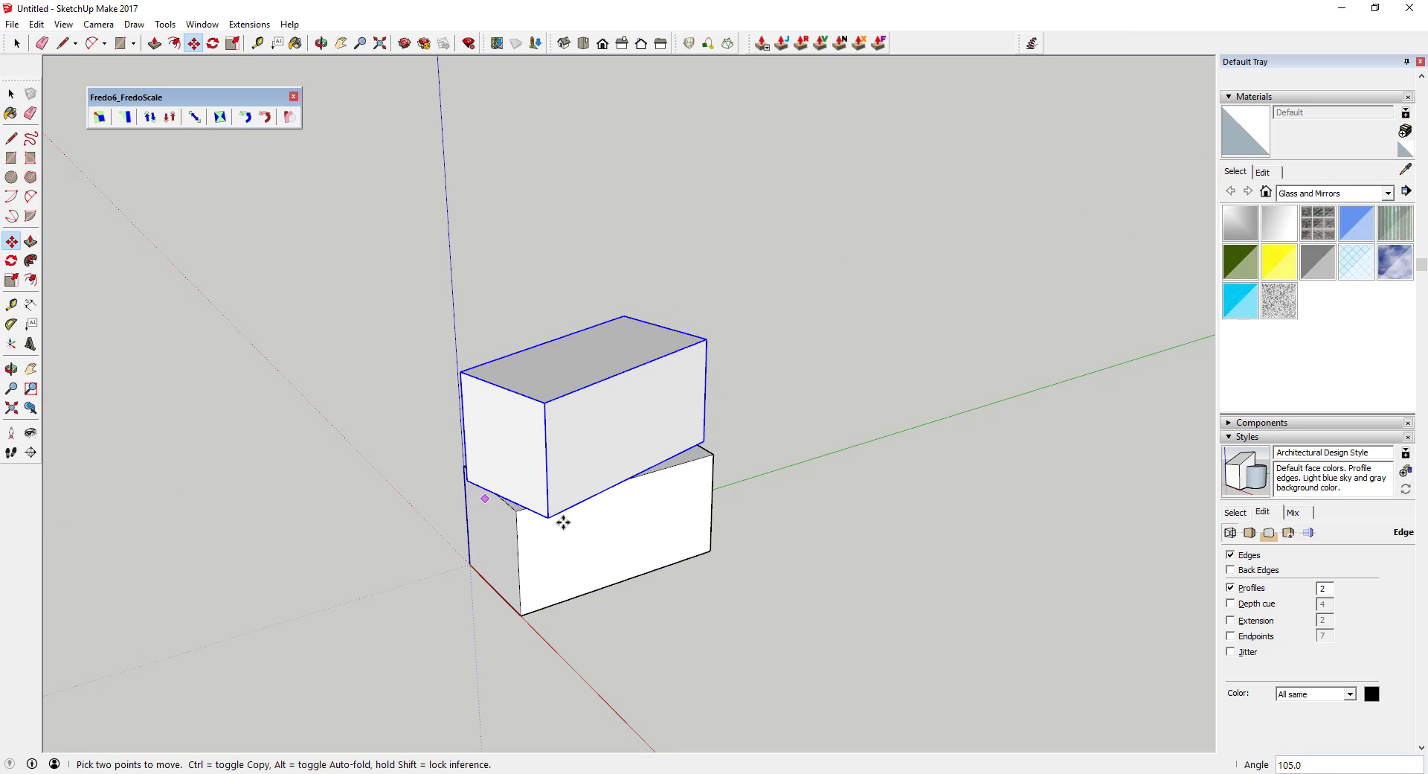
pyautogui.press('space')
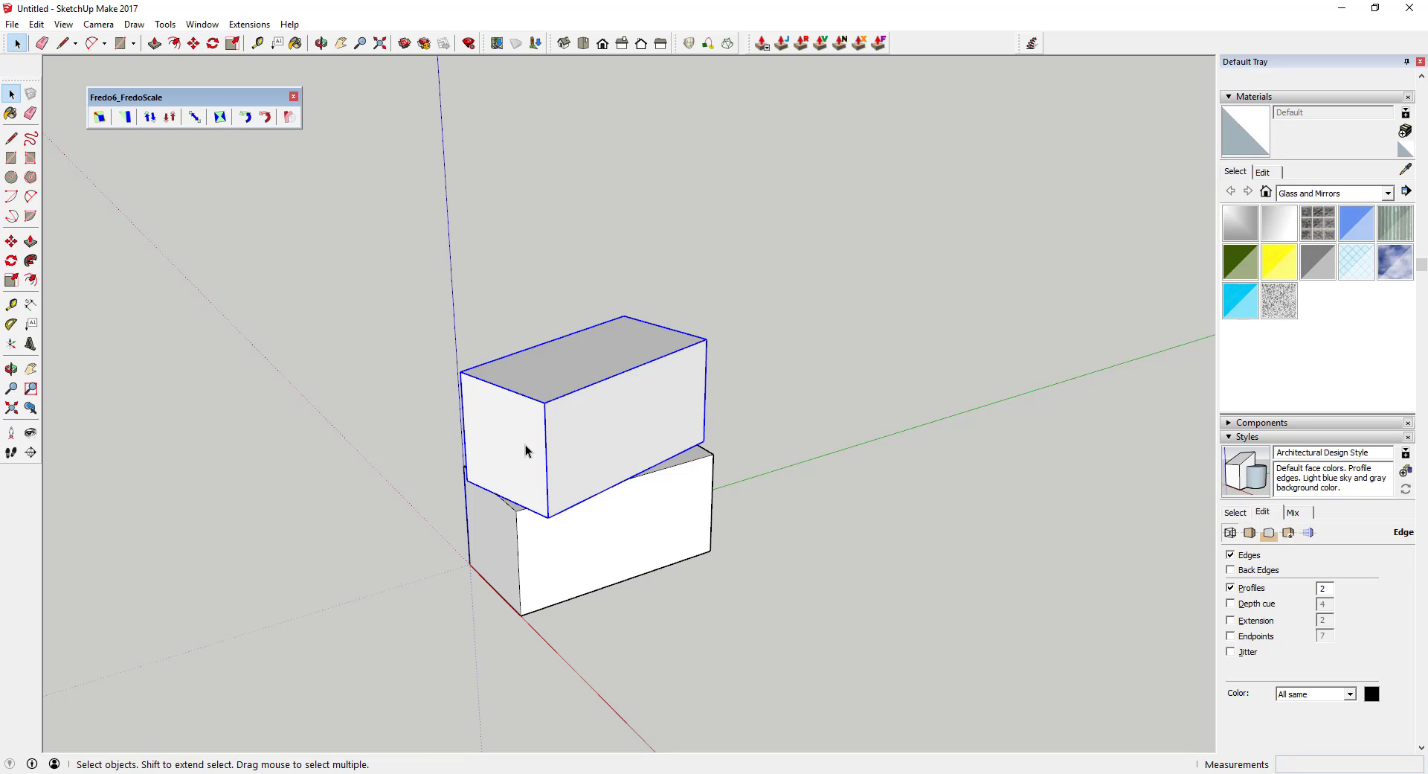
# Try scaling the geometry inside the upper component to 2.30 along its green axis, and undo the scaling
pyautogui.press('s')
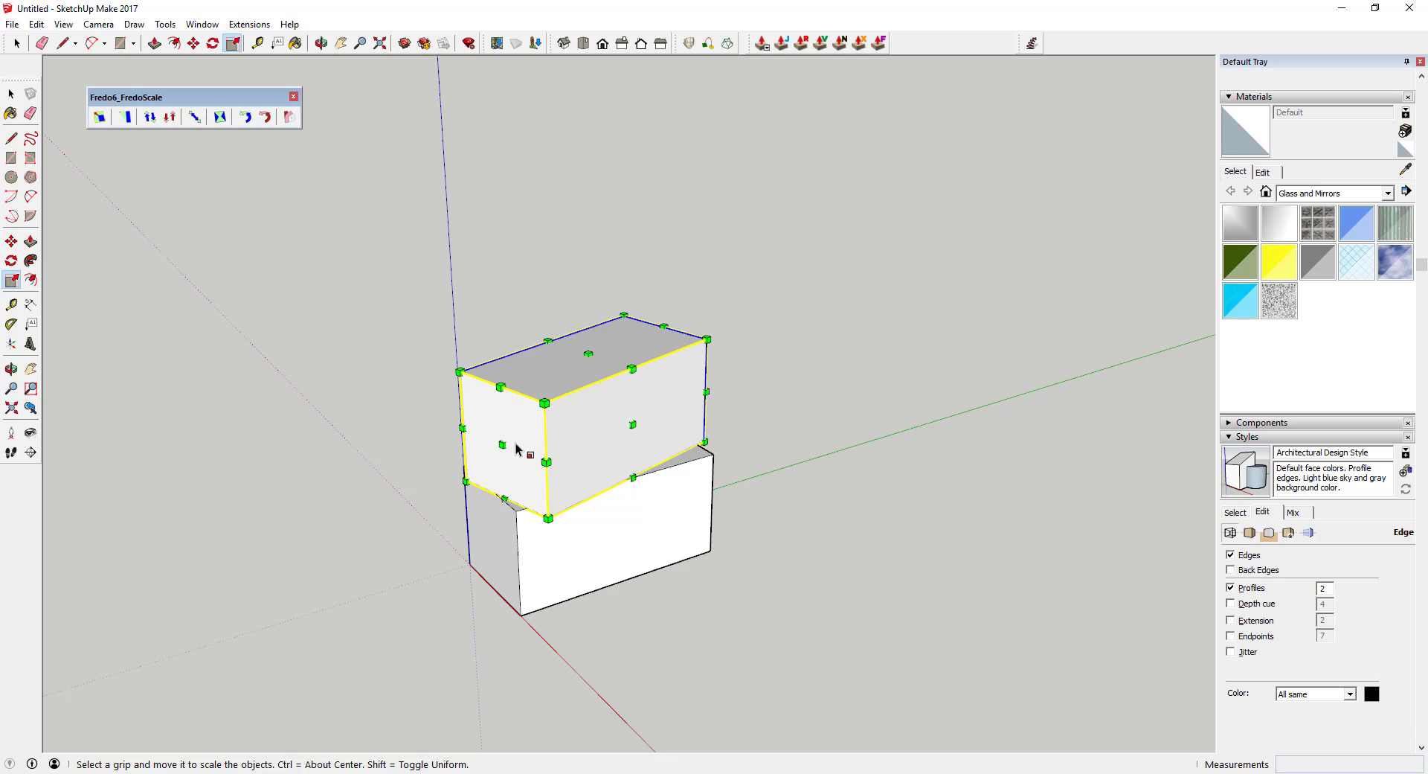
pyautogui.press('space')
pyautogui.moveTo(670, 535); pyautogui.dragTo(593, 408, button='middle')
pyautogui.doubleClick(592, 406)
pyautogui.click(509, 409)
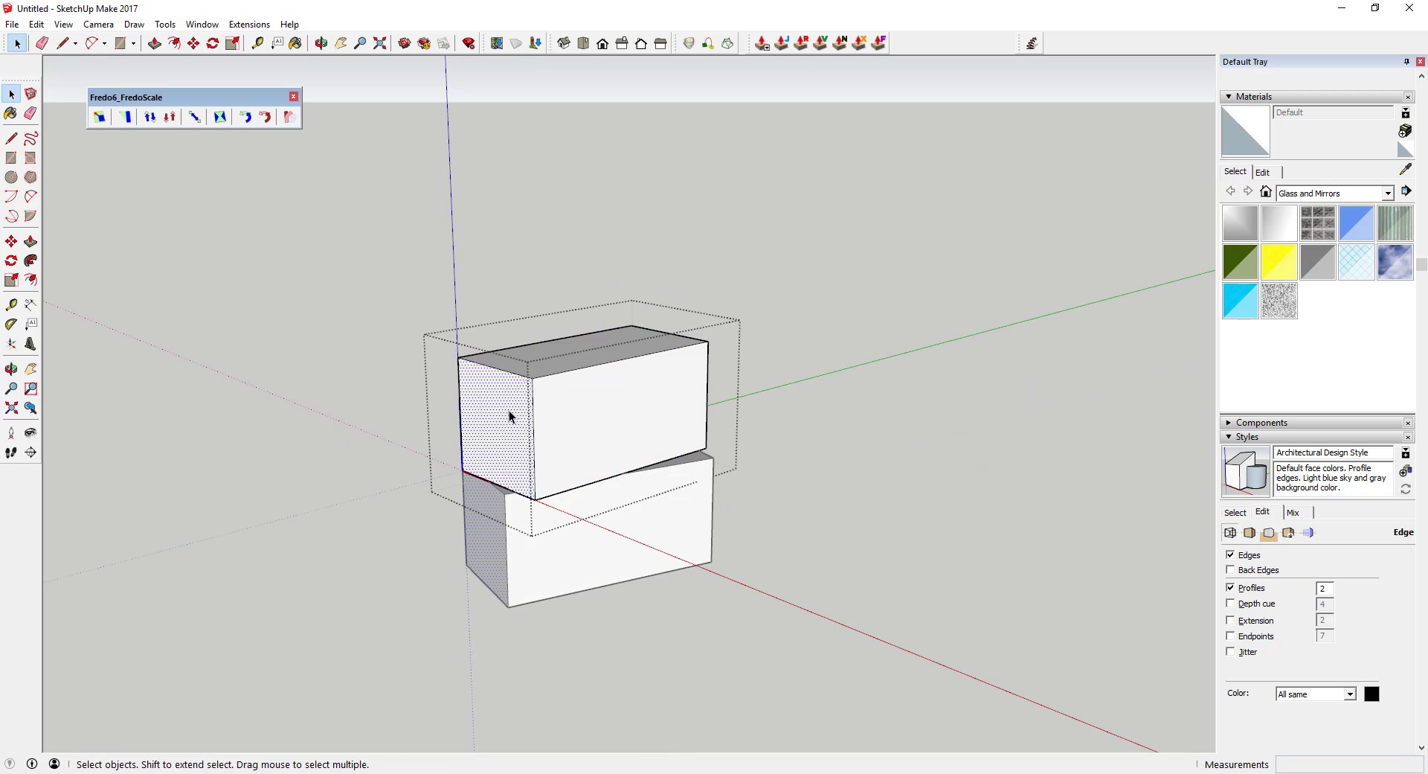
pyautogui.tripleClick(490, 414)
pyautogui.press('s')
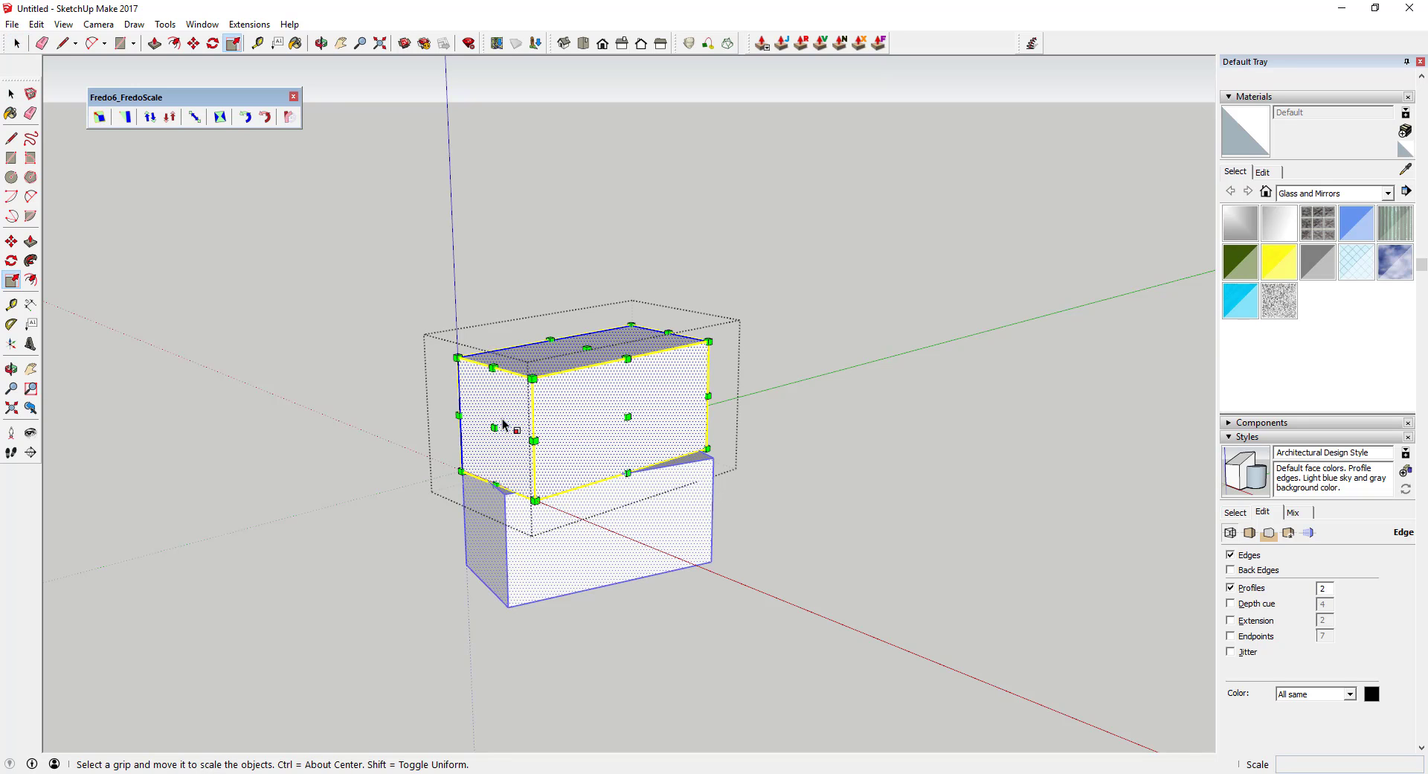
pyautogui.moveTo(503, 421); pyautogui.dragTo(350, 449)
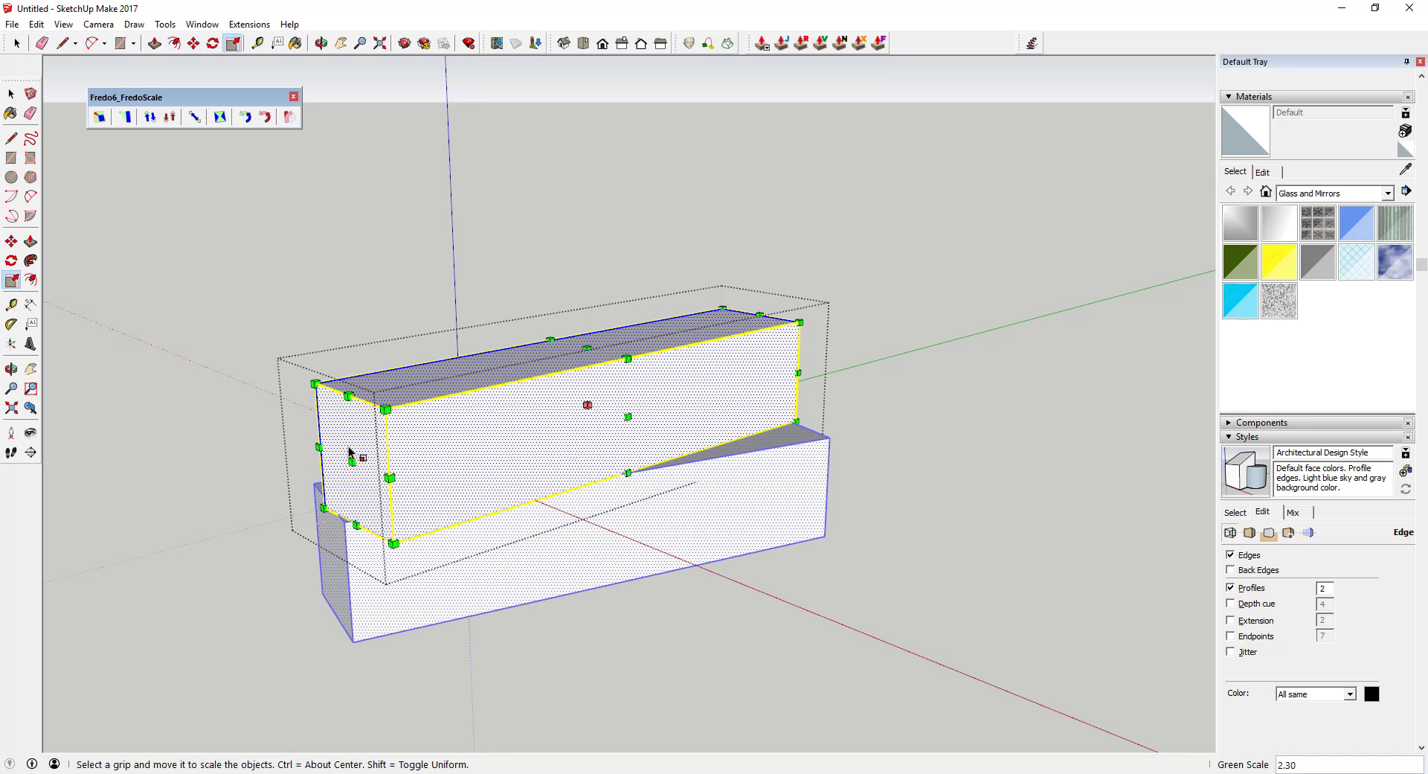
pyautogui.hotkey('ctrl', 'z')
pyautogui.press('space')
pyautogui.click(890, 576)
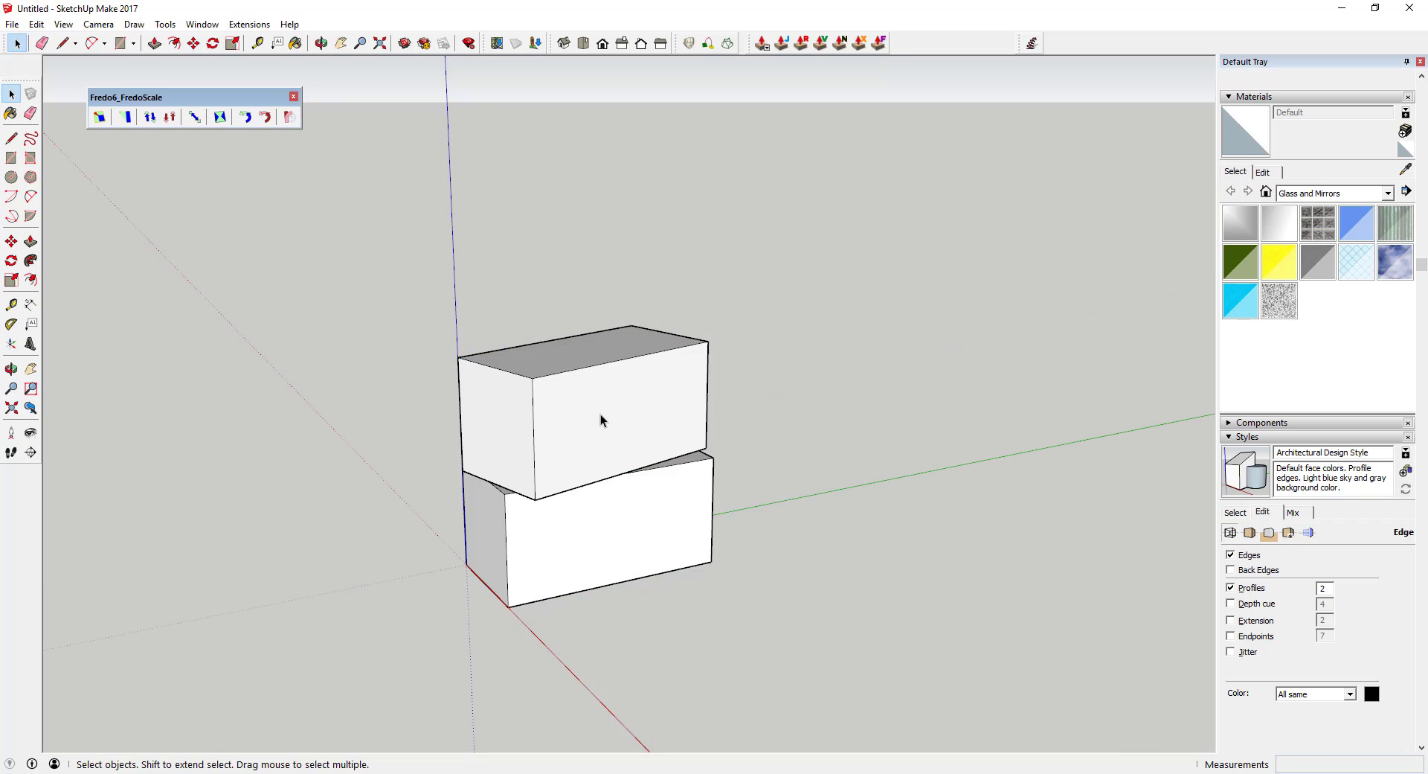
pyautogui.click(595, 412)
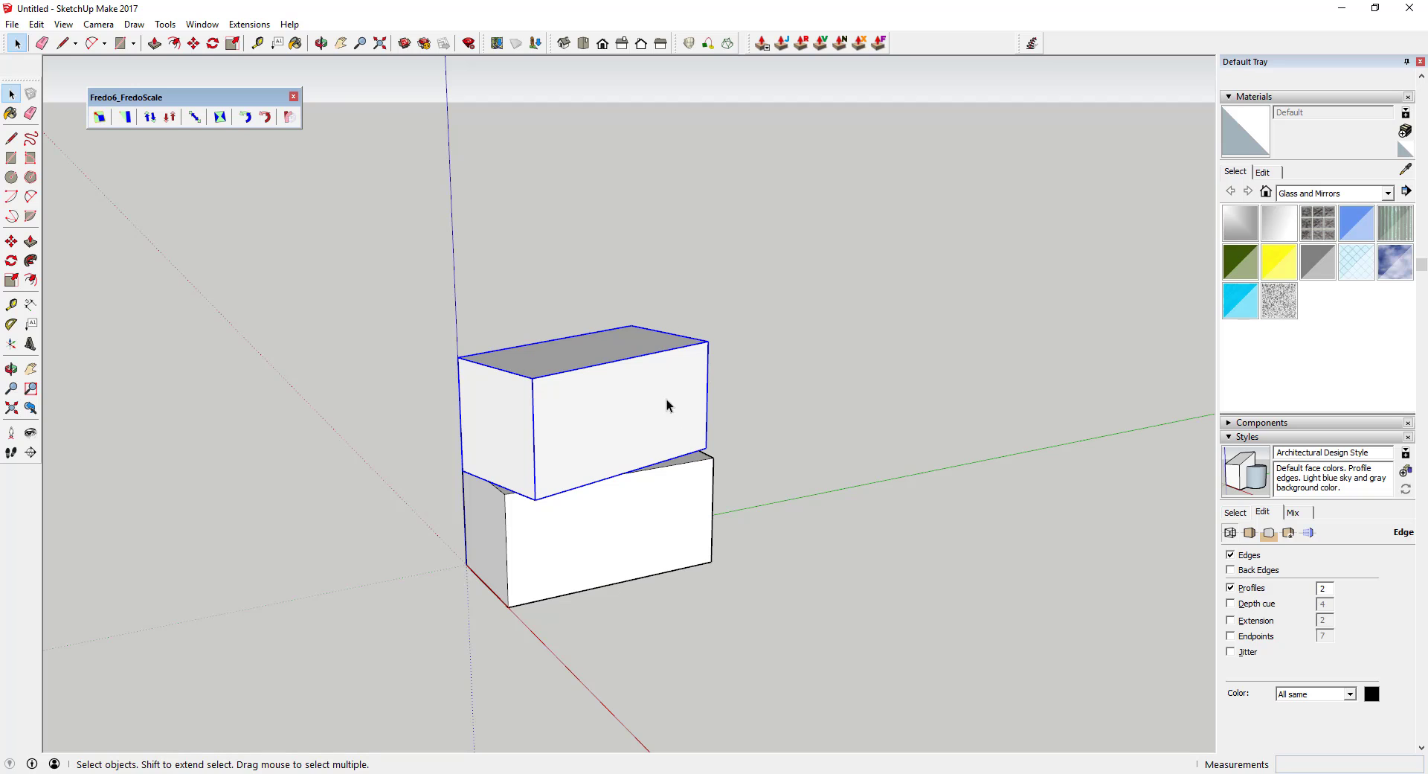
pyautogui.doubleClick(579, 414)
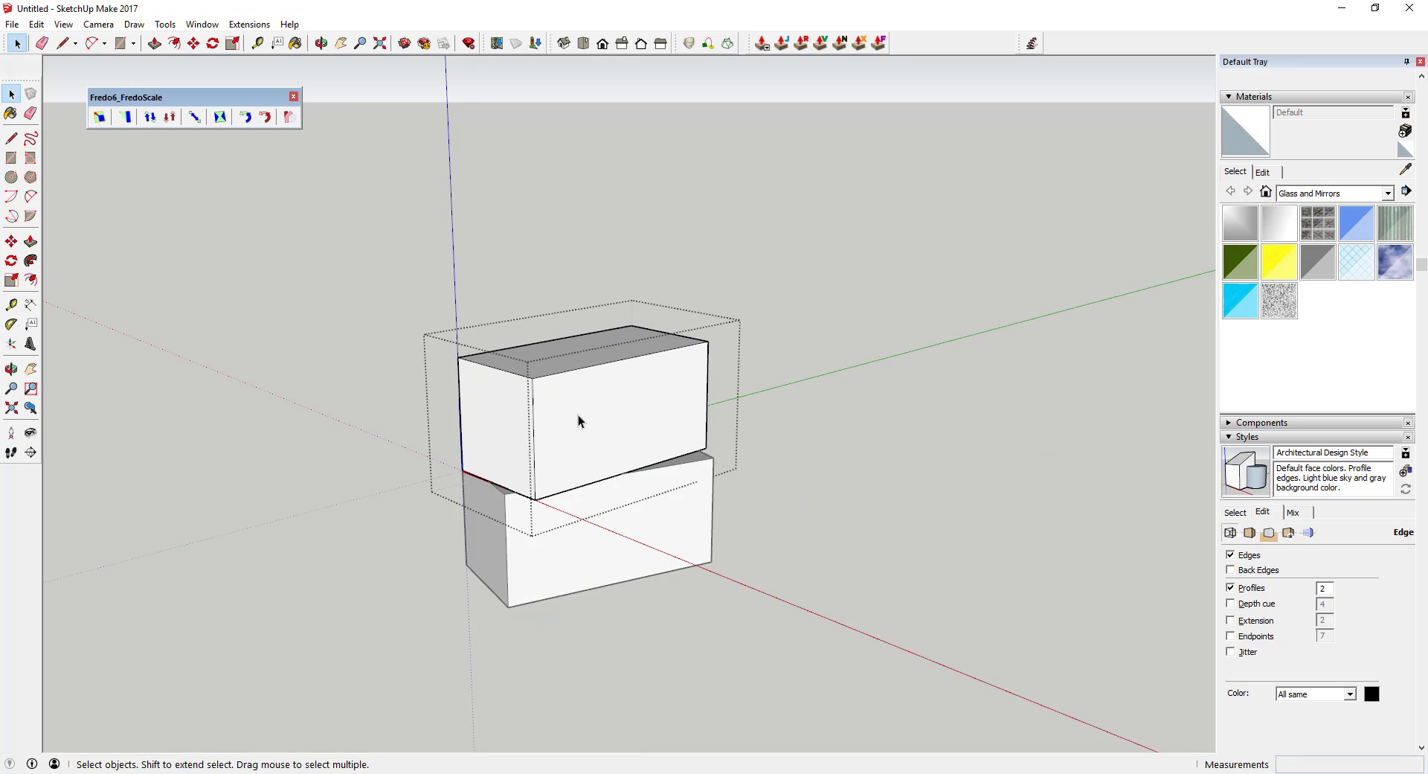
pyautogui.press('p')
pyautogui.click(586, 416)
pyautogui.press('space')
pyautogui.click(885, 439)
# Scale the upper component as a whole along its green axis about its centre to 1.30
pyautogui.click(570, 417)
pyautogui.press('s')
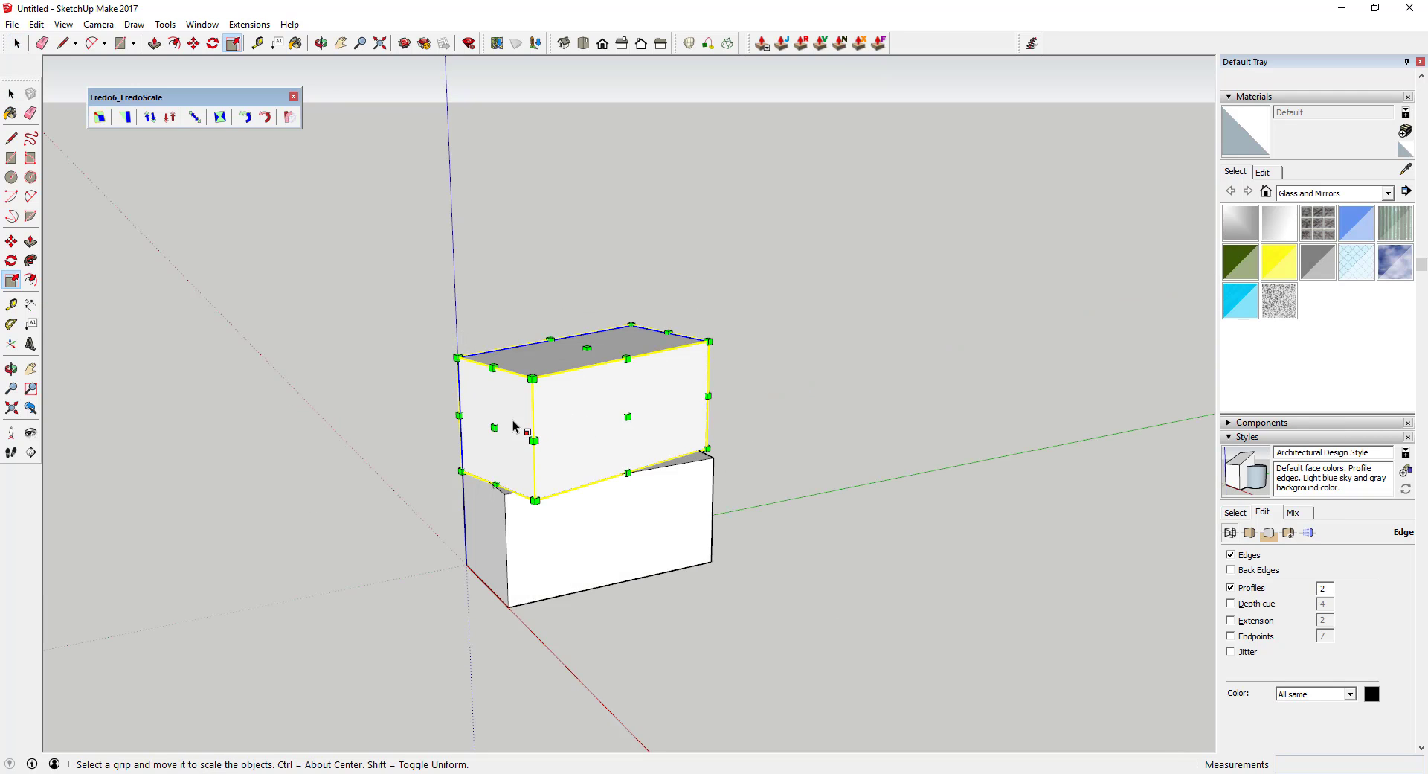
pyautogui.click(495, 426)
pyautogui.press('space')
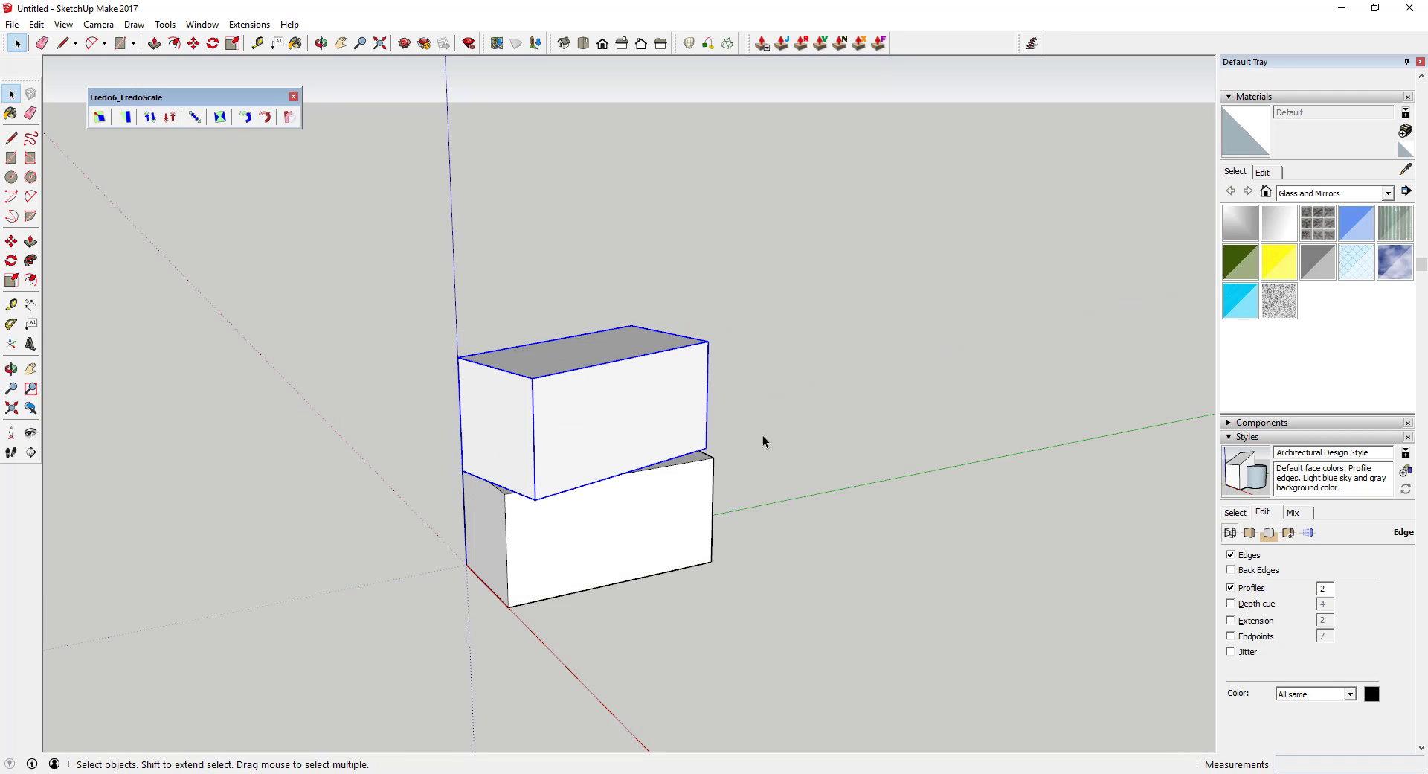
pyautogui.press('s')
pyautogui.click(496, 426)
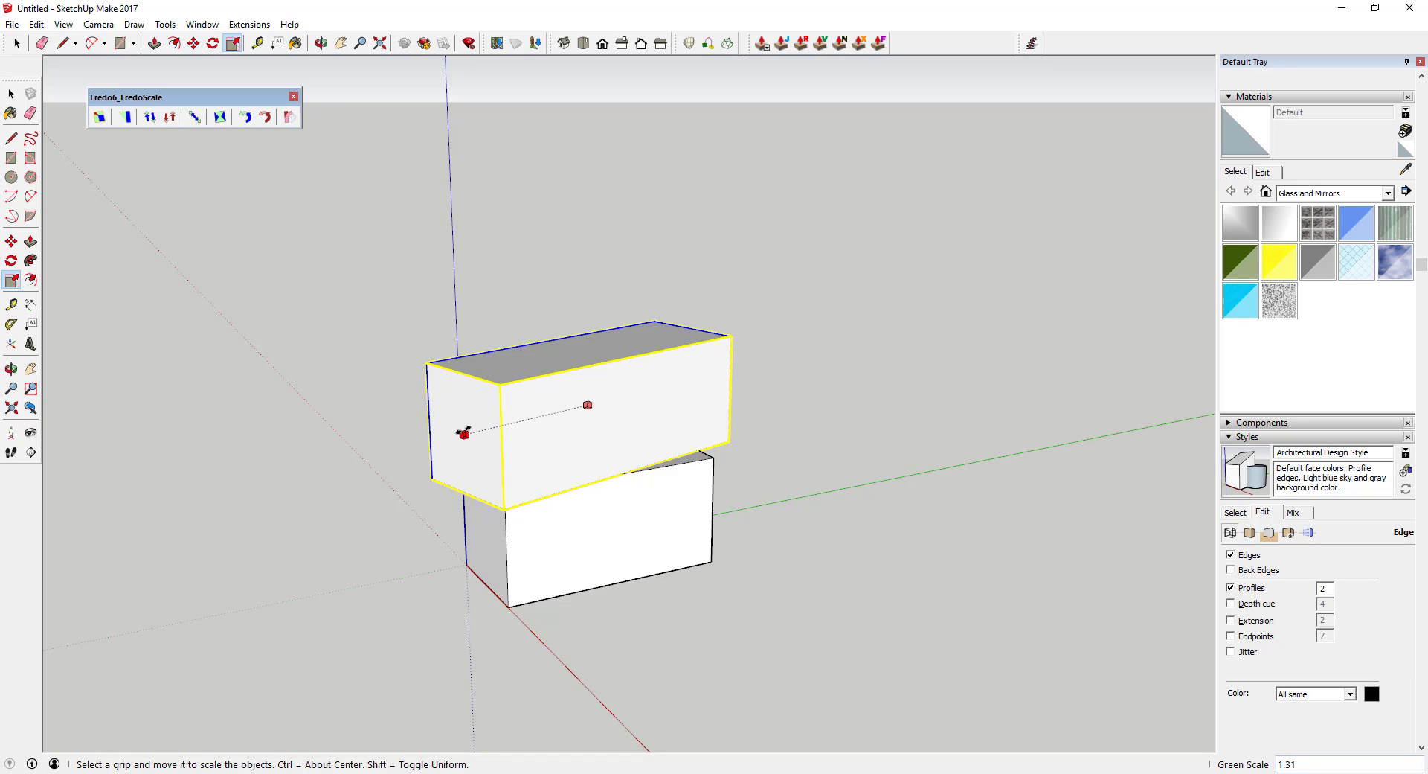
pyautogui.click(465, 432)
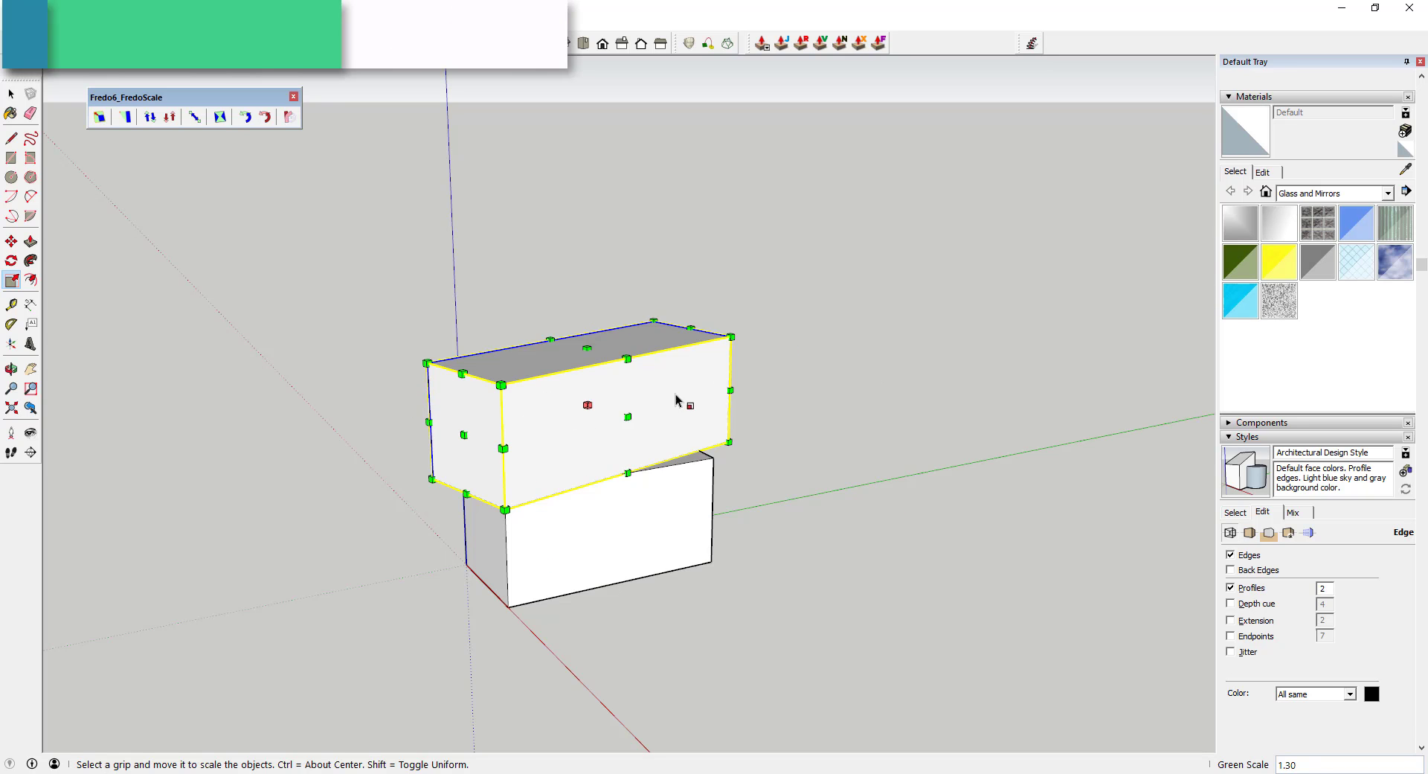
pyautogui.press('space')
# Select the lower box and start the Play it again command on it
pyautogui.moveTo(593, 445); pyautogui.dragTo(674, 488, button='middle')
pyautogui.scroll(4, 673, 490)
pyautogui.click(673, 490)
pyautogui.scroll(1, 673, 490)
pyautogui.rightClick(672, 491)
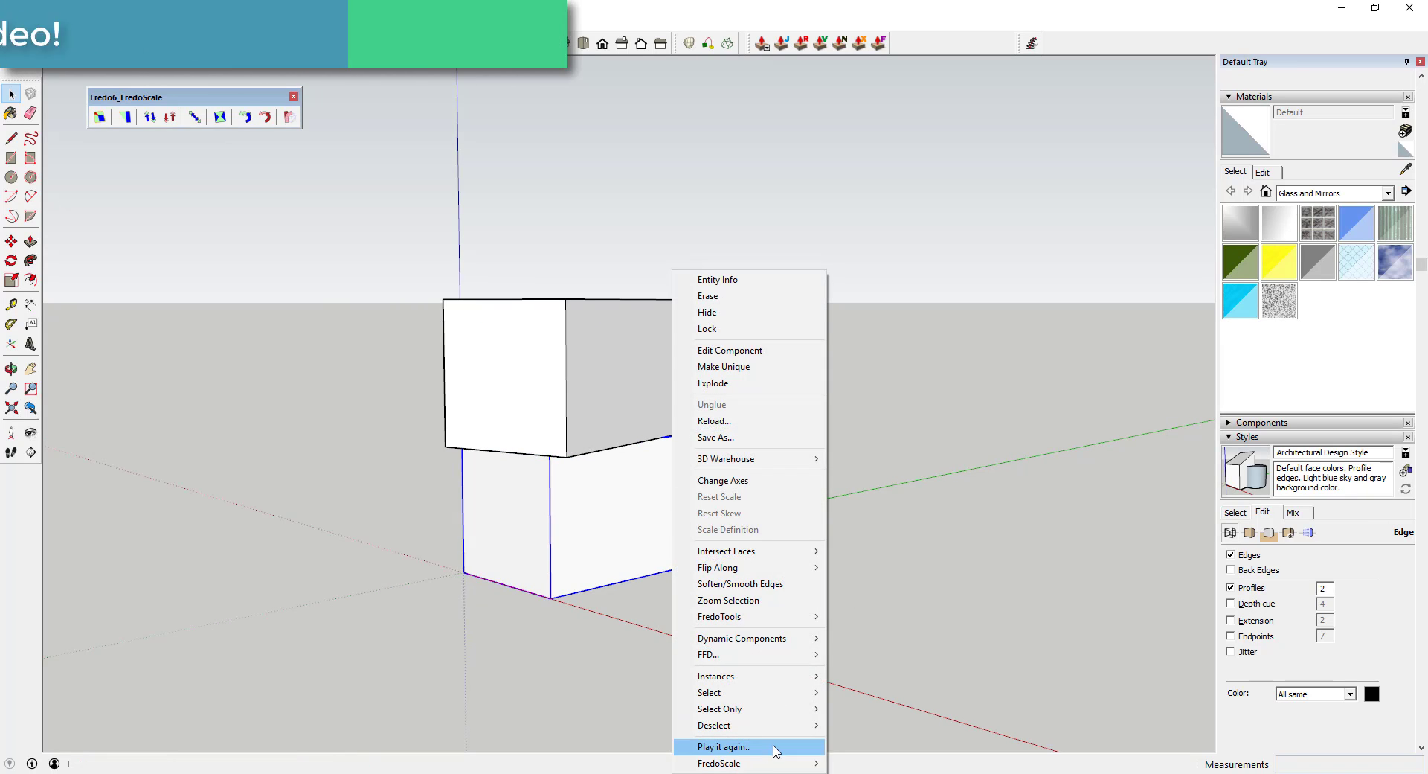
pyautogui.click(582, 541)
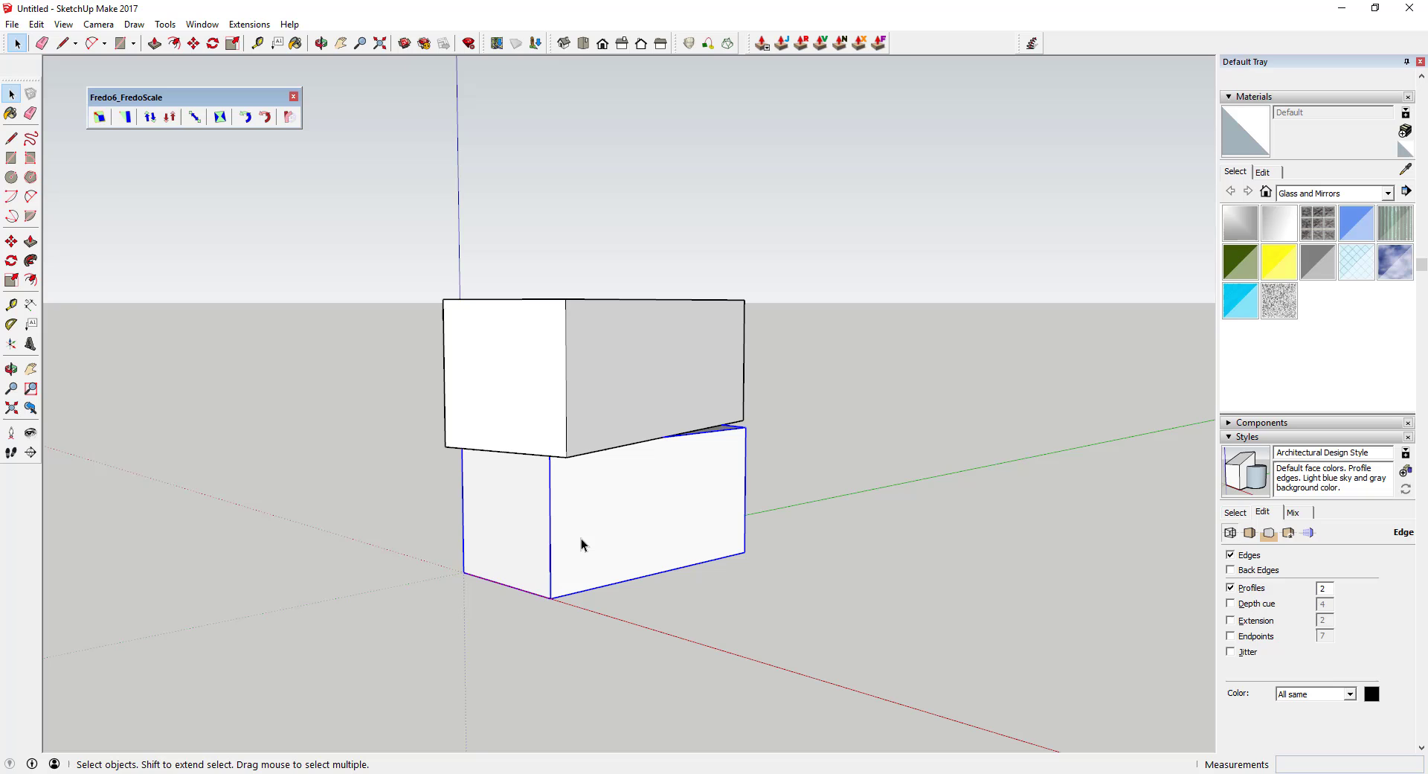
pyautogui.rightClick(574, 499)
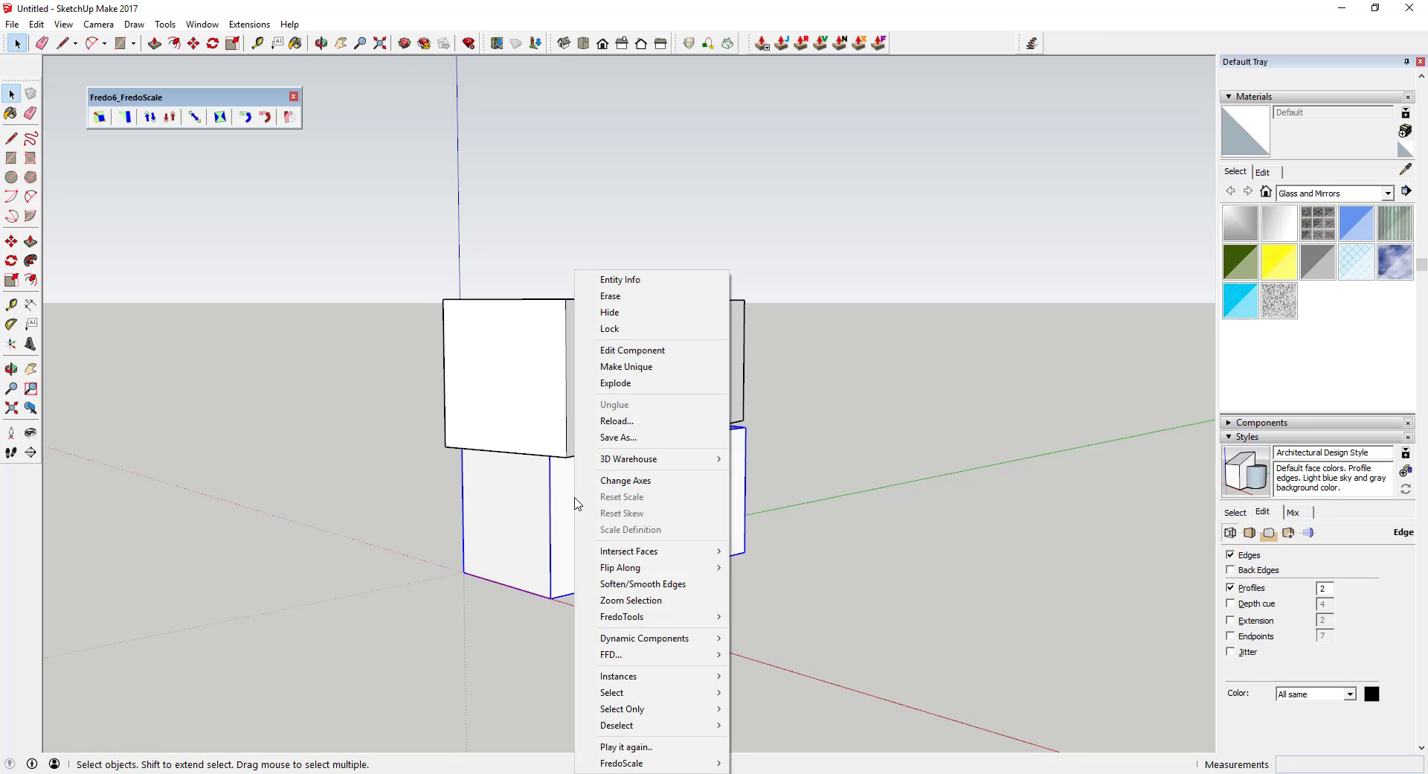
pyautogui.click(655, 750)
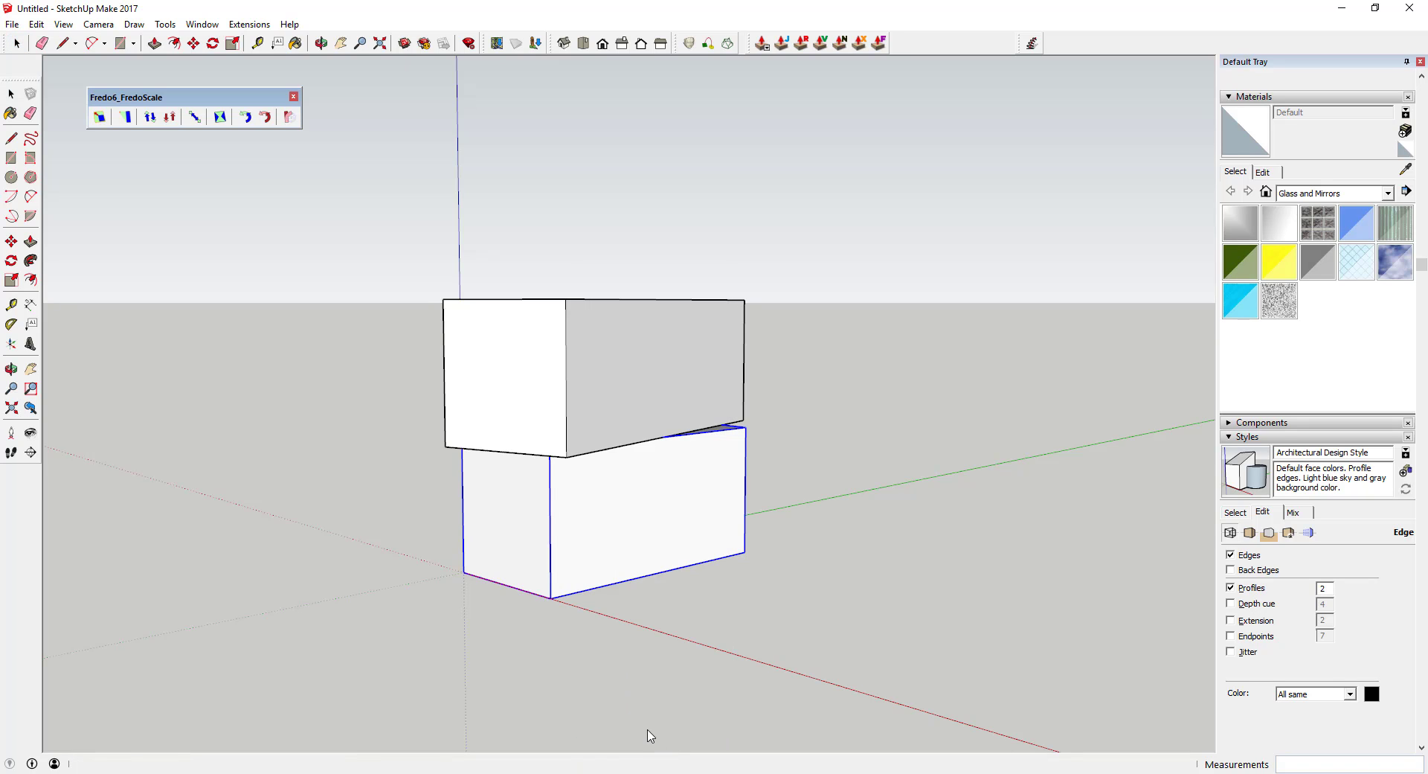
# Repeat the recorded copy, rotate and scale actions to stack four more twisted boxes above the existing pair
pyautogui.scroll(-5, 648, 733)
pyautogui.scroll(-2, 647, 704)
pyautogui.moveTo(660, 704); pyautogui.dragTo(659, 647, button='middle')
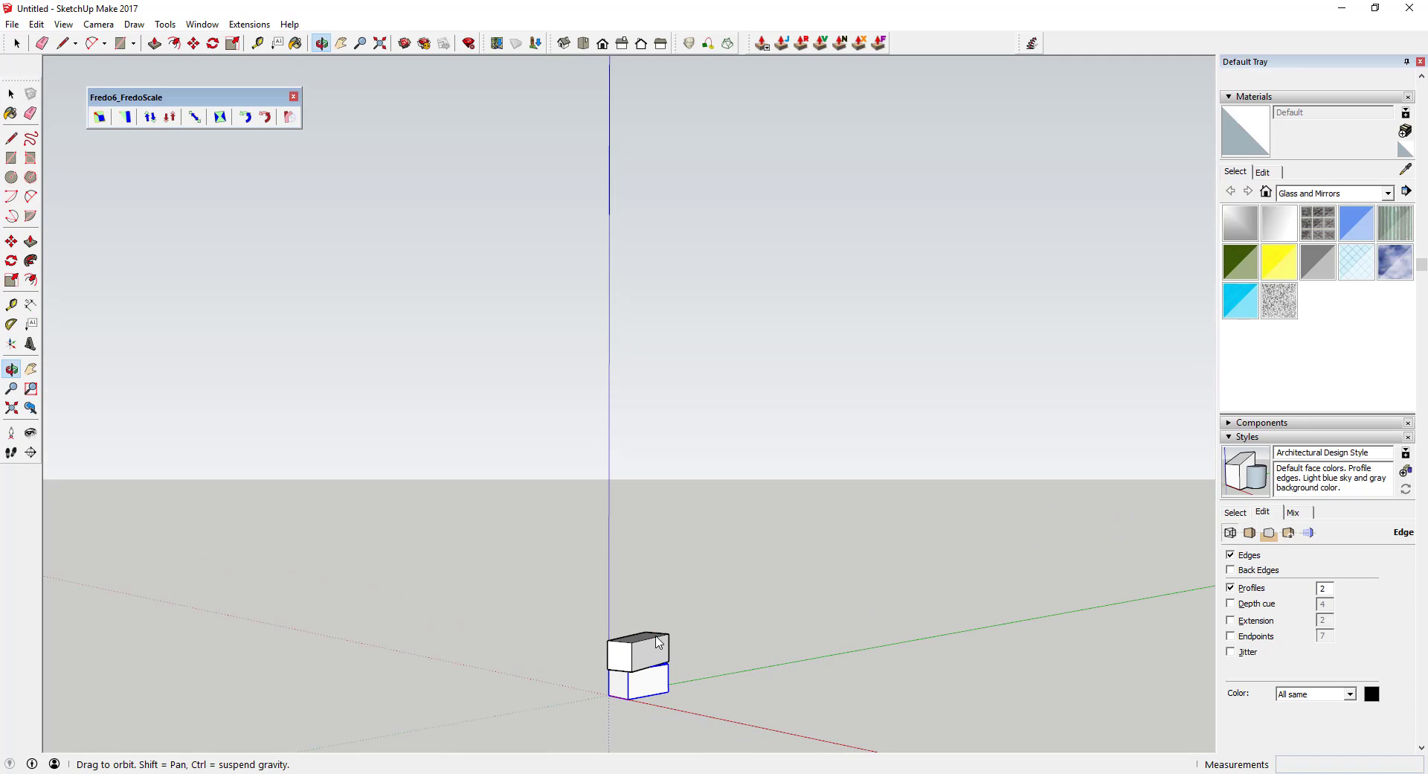
pyautogui.click(644, 662)
pyautogui.click(643, 656)
pyautogui.click(645, 656)
pyautogui.click(644, 656)
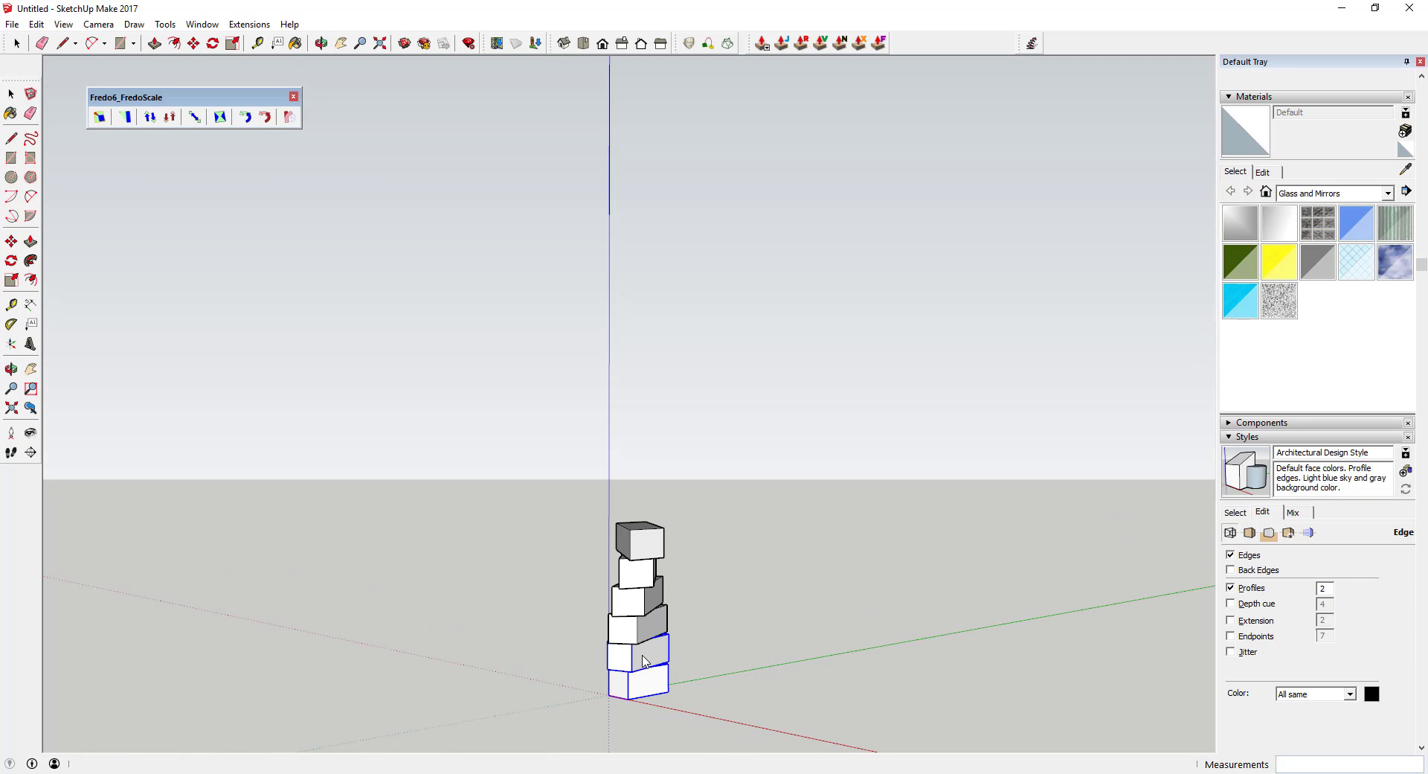
# Repeat the recorded copy, rotate and scale actions to stack eight more twisted boxes on top of the existing six
pyautogui.click(645, 655)
pyautogui.click(645, 655)
pyautogui.click(645, 655)
pyautogui.click(645, 655)
pyautogui.click(645, 656)
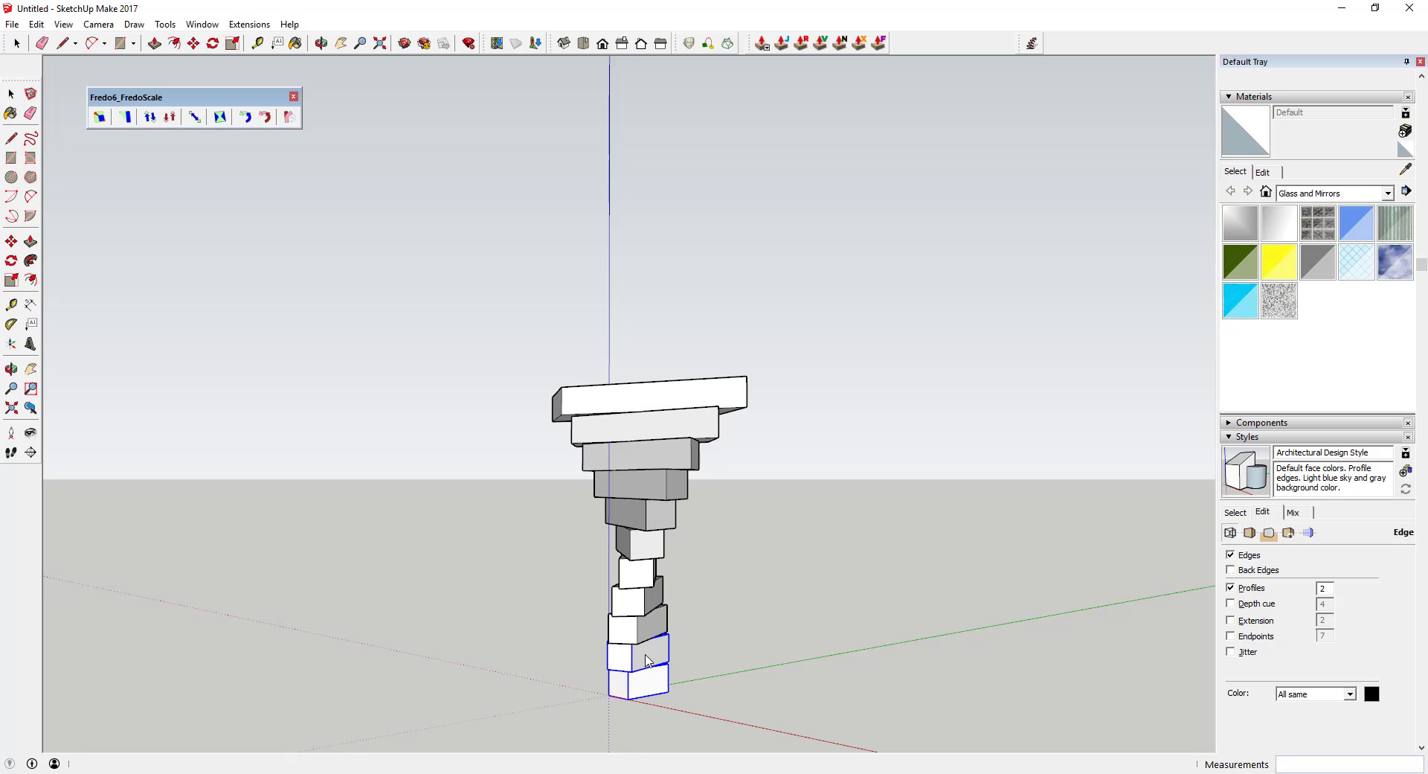
pyautogui.click(645, 655)
pyautogui.click(645, 656)
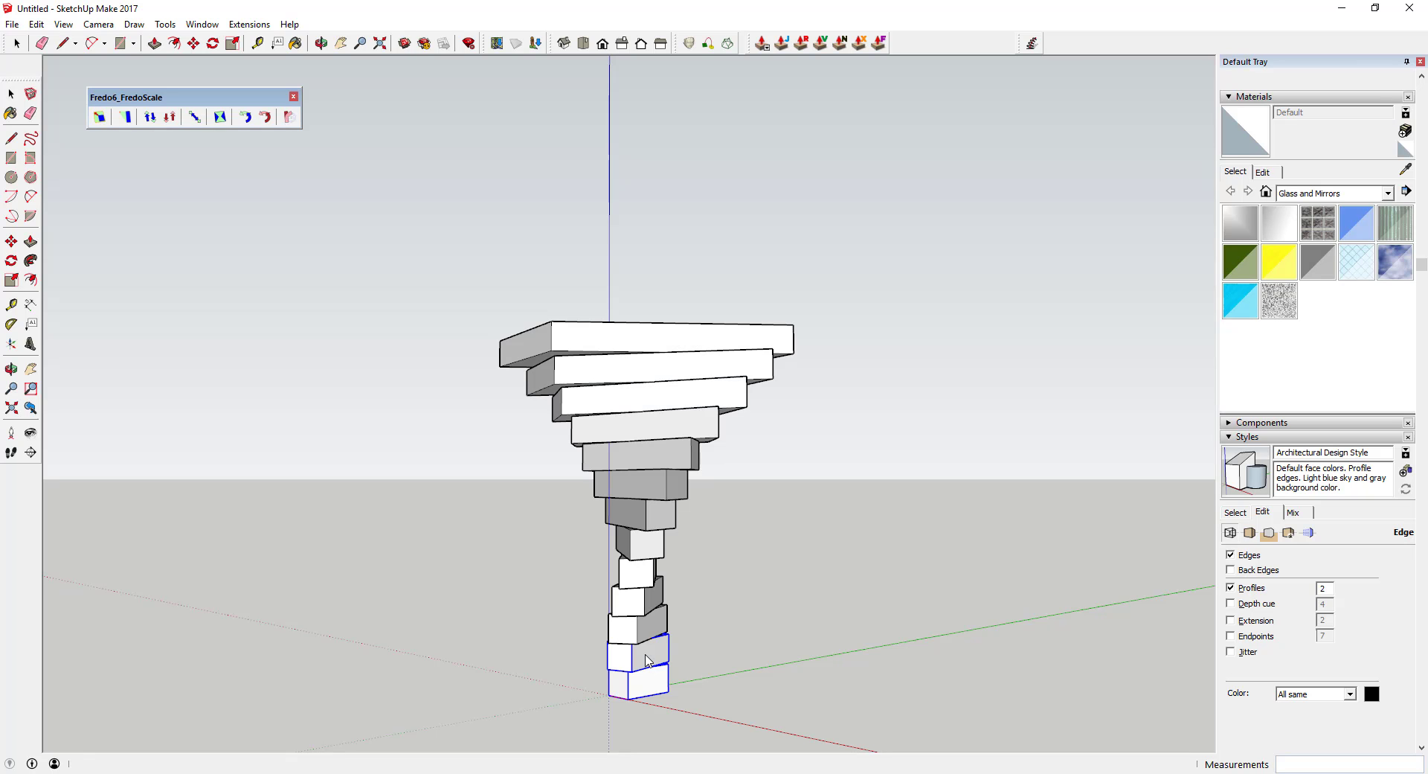
pyautogui.click(645, 656)
pyautogui.moveTo(676, 296); pyautogui.dragTo(1034, 407, button='middle')
pyautogui.moveTo(720, 646); pyautogui.dragTo(645, 612, button='middle')
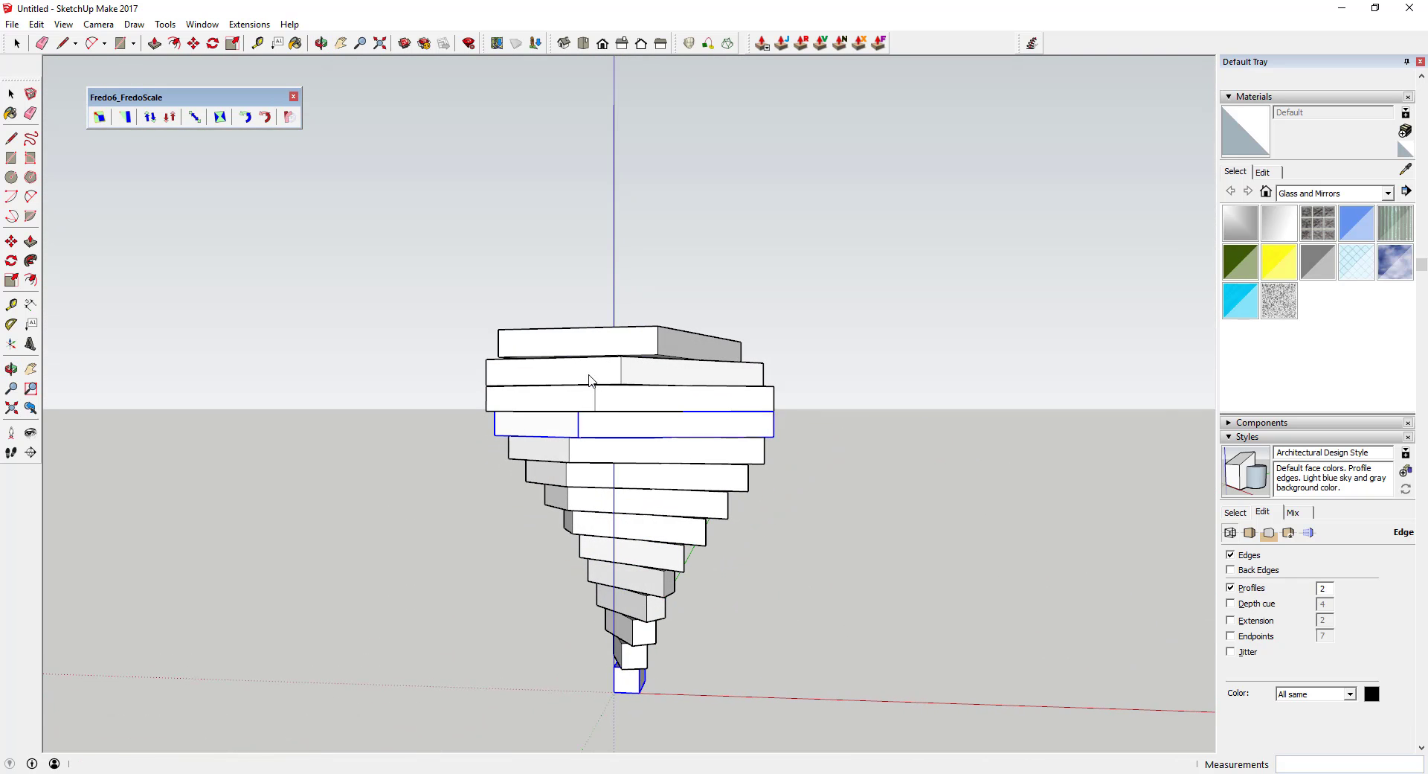
pyautogui.moveTo(702, 372); pyautogui.dragTo(631, 349, button='middle')
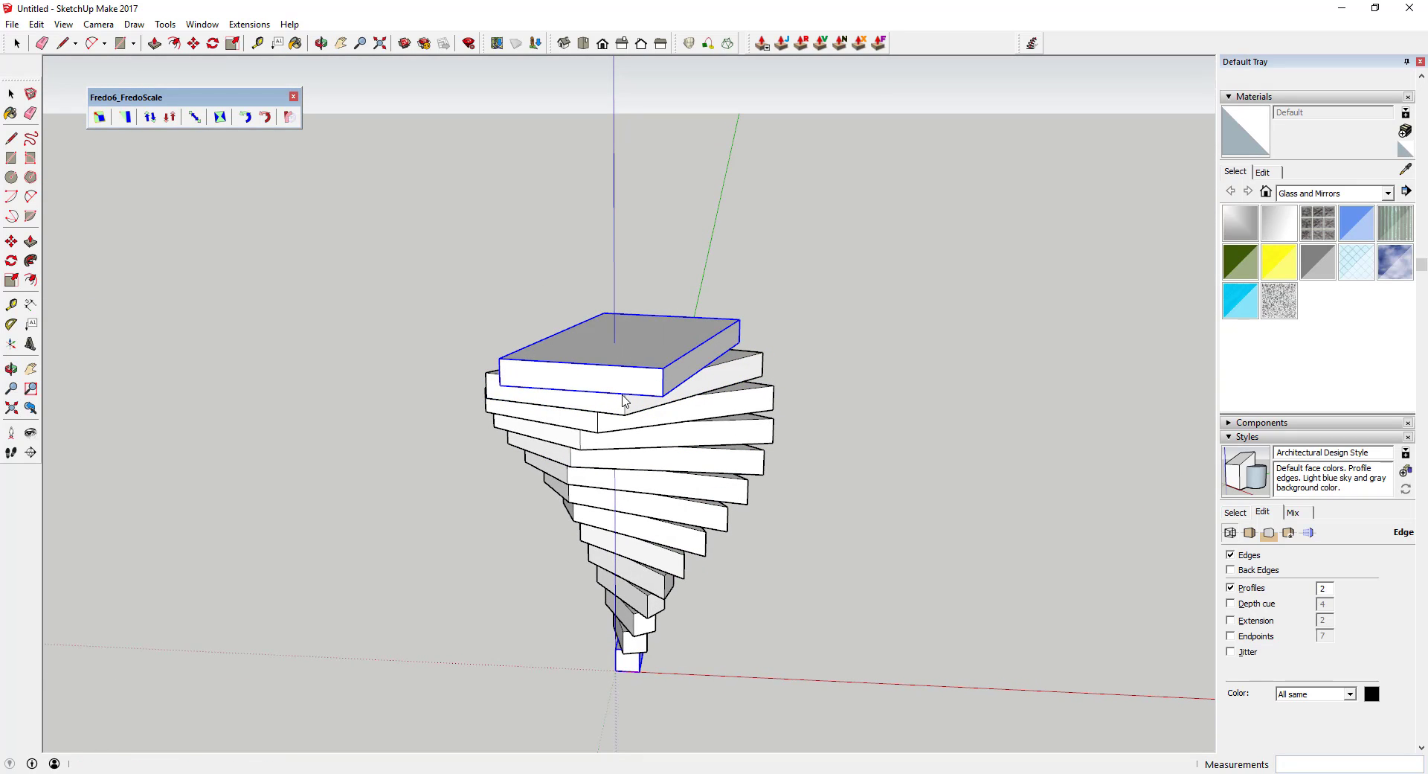
# End the current replay and restart Play it again on the box just below the top of the stack
pyautogui.press('space')
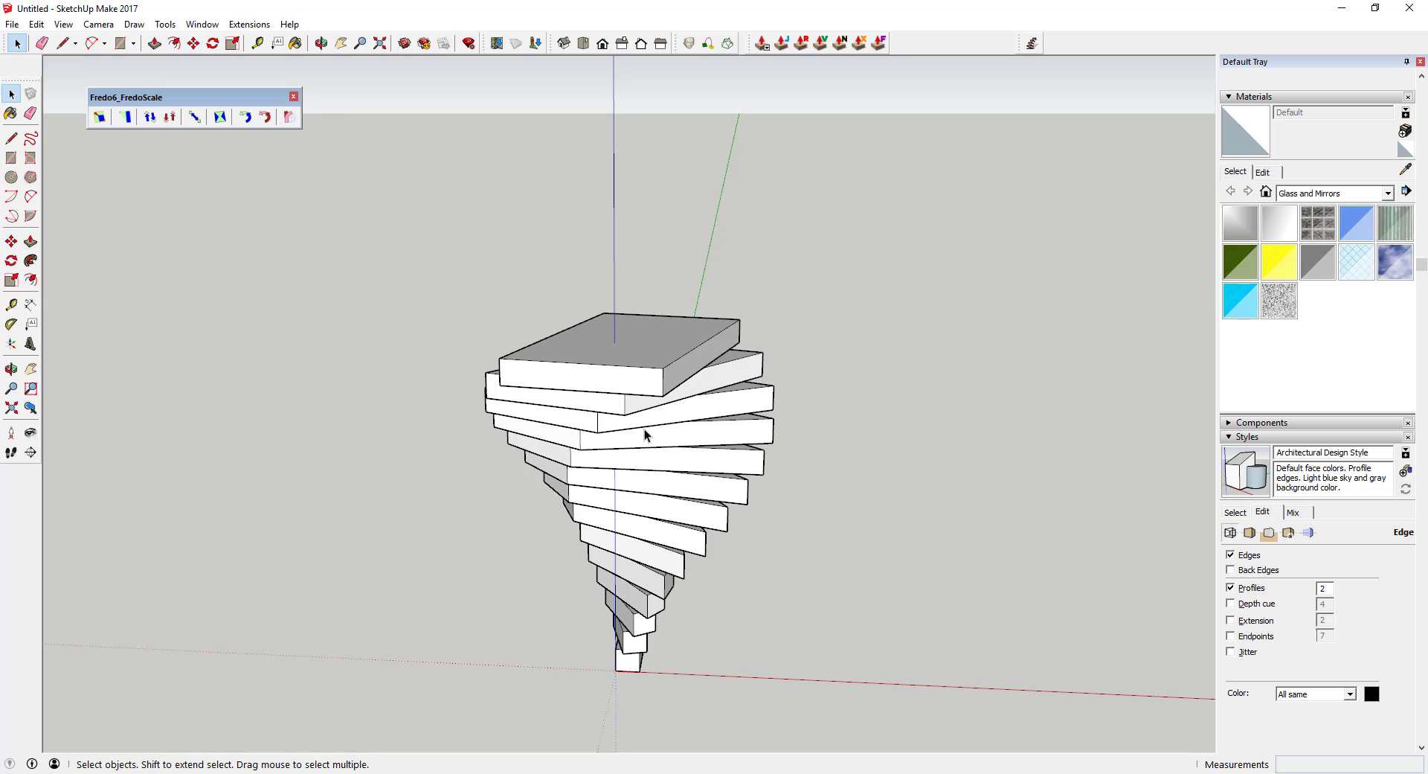
pyautogui.moveTo(644, 436); pyautogui.dragTo(595, 388, button='middle')
pyautogui.rightClick(598, 388)
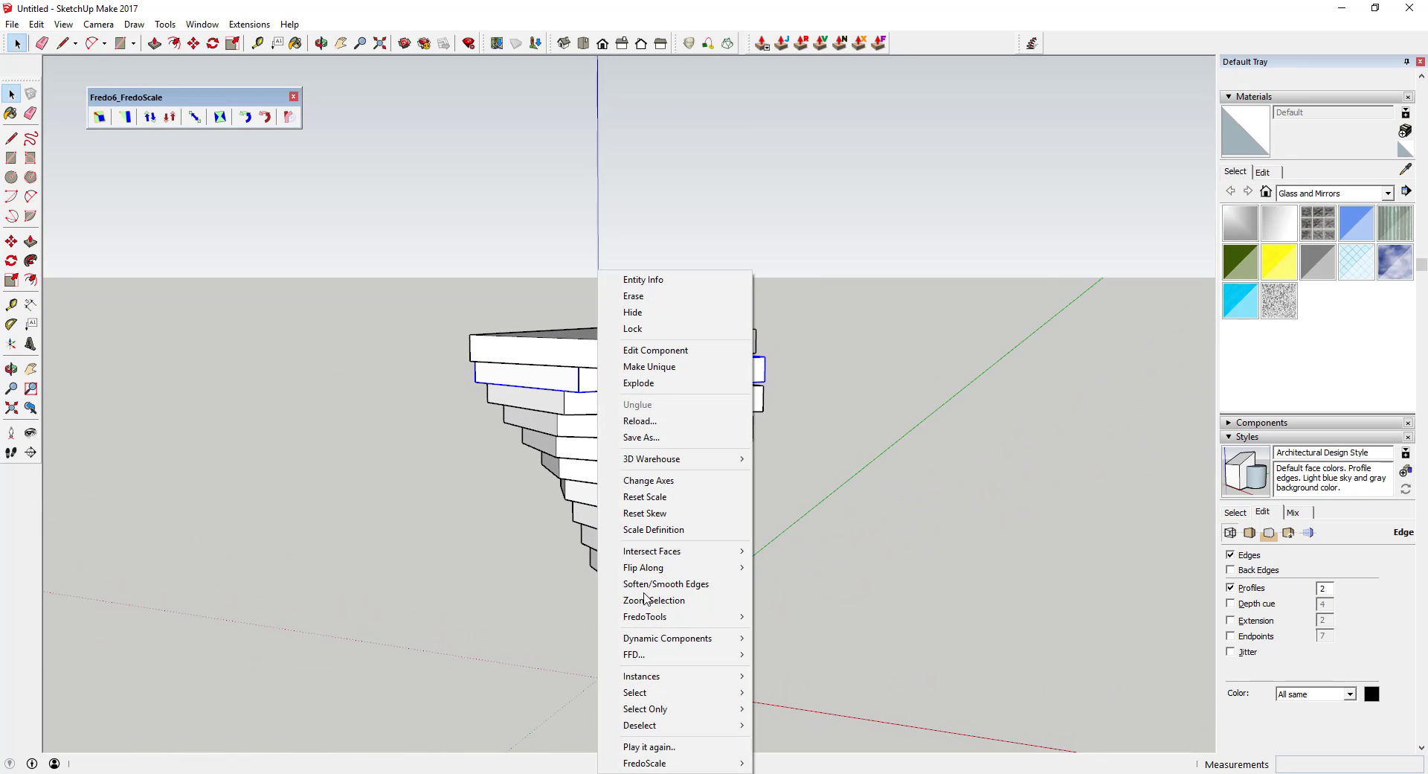
pyautogui.click(648, 746)
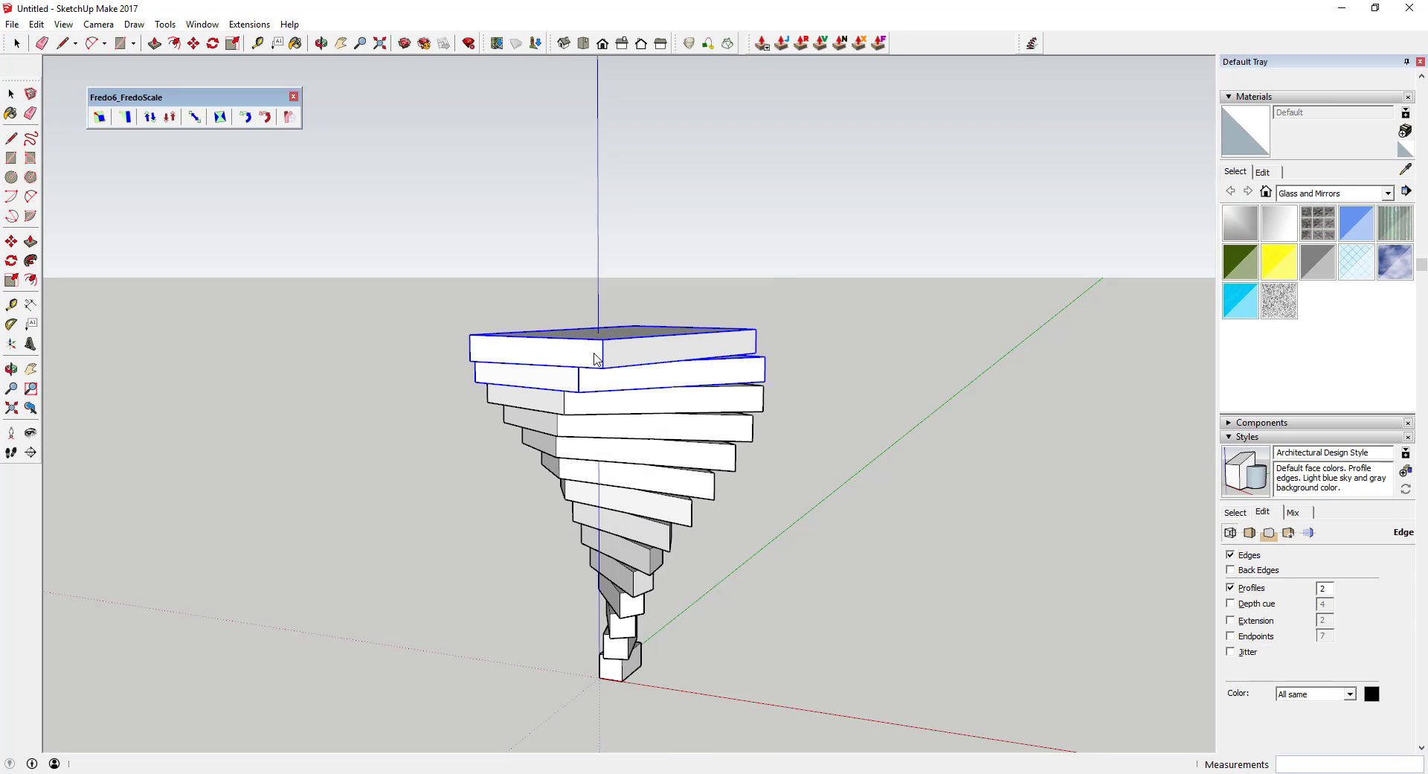
pyautogui.moveTo(679, 328); pyautogui.dragTo(666, 195, button='middle')
pyautogui.moveTo(469, 212); pyautogui.dragTo(847, 548)
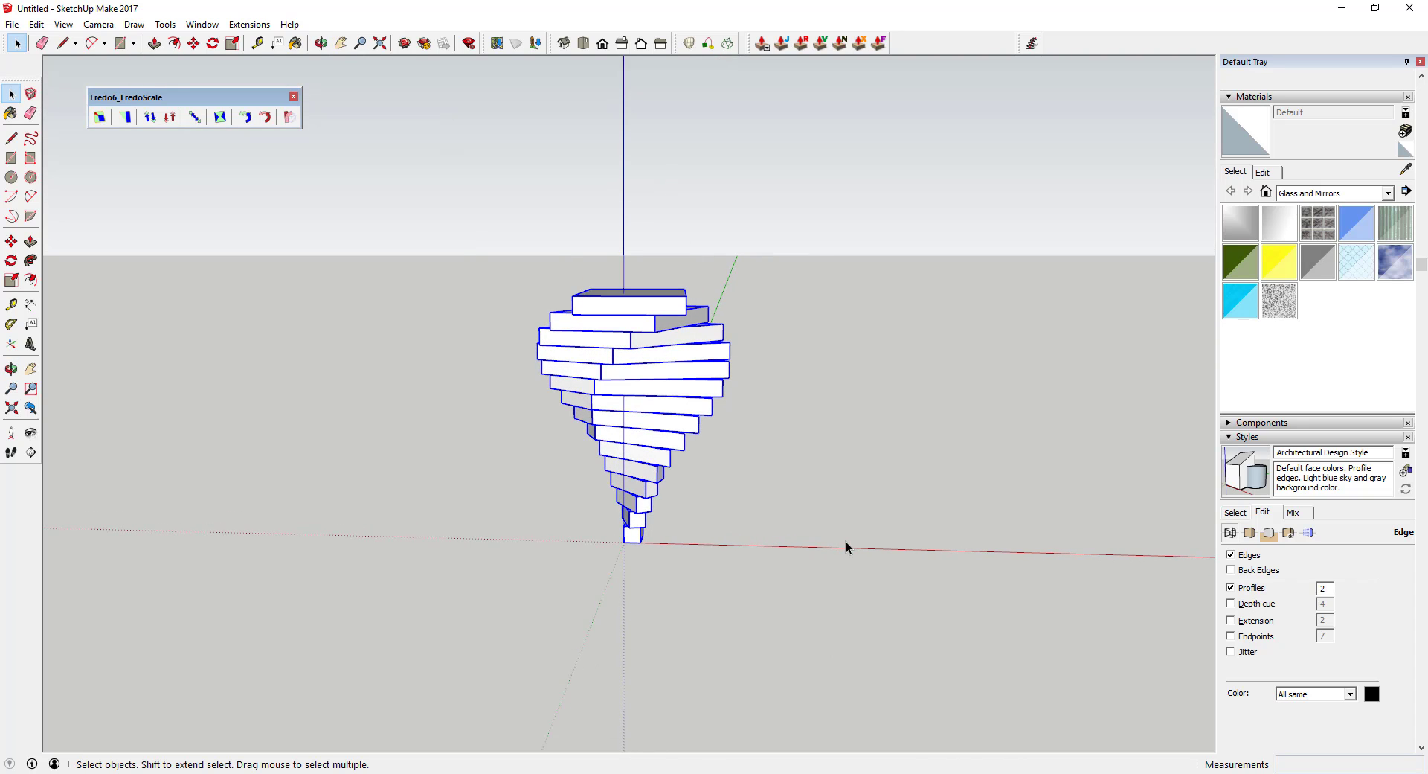
pyautogui.moveTo(847, 548); pyautogui.dragTo(622, 543, button='middle')
pyautogui.press('m')
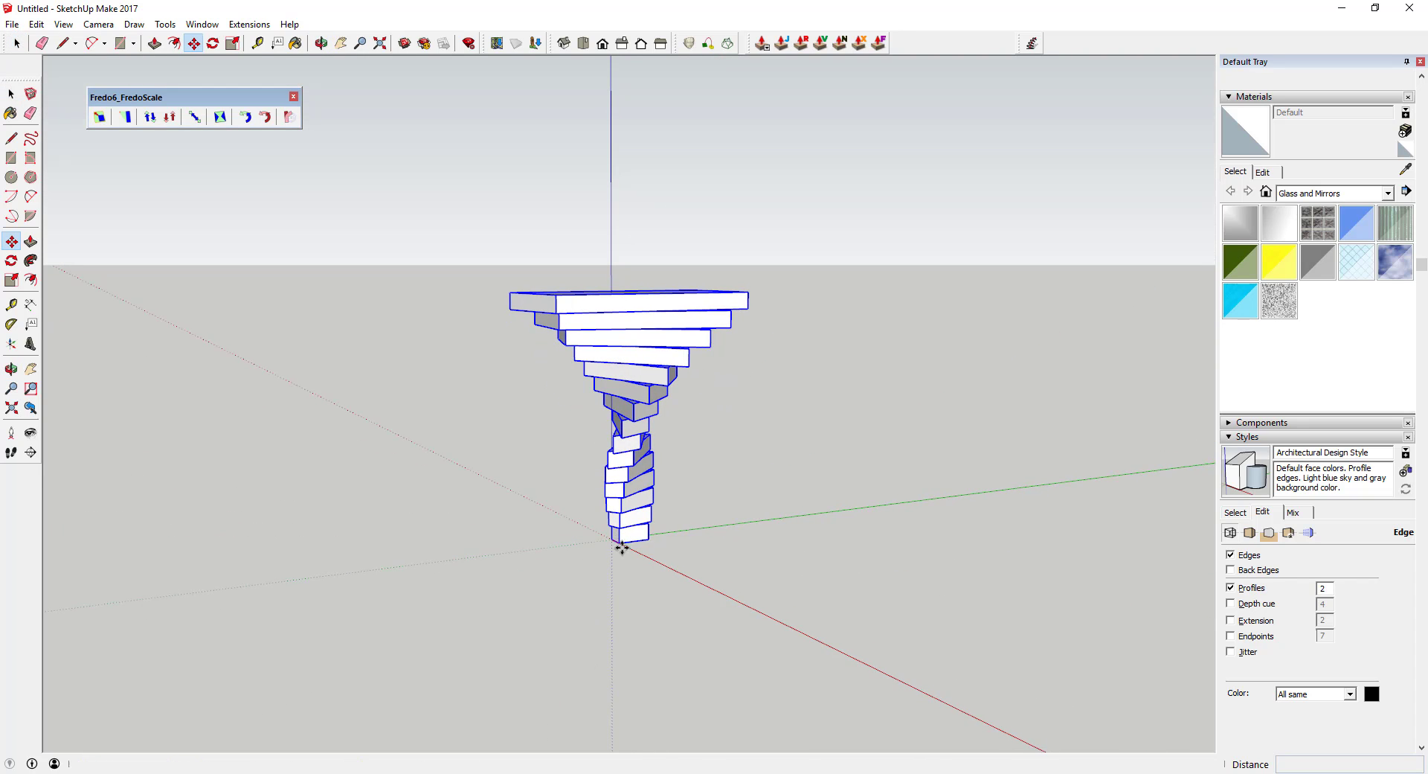
pyautogui.press('ctrl')
pyautogui.click(619, 543)
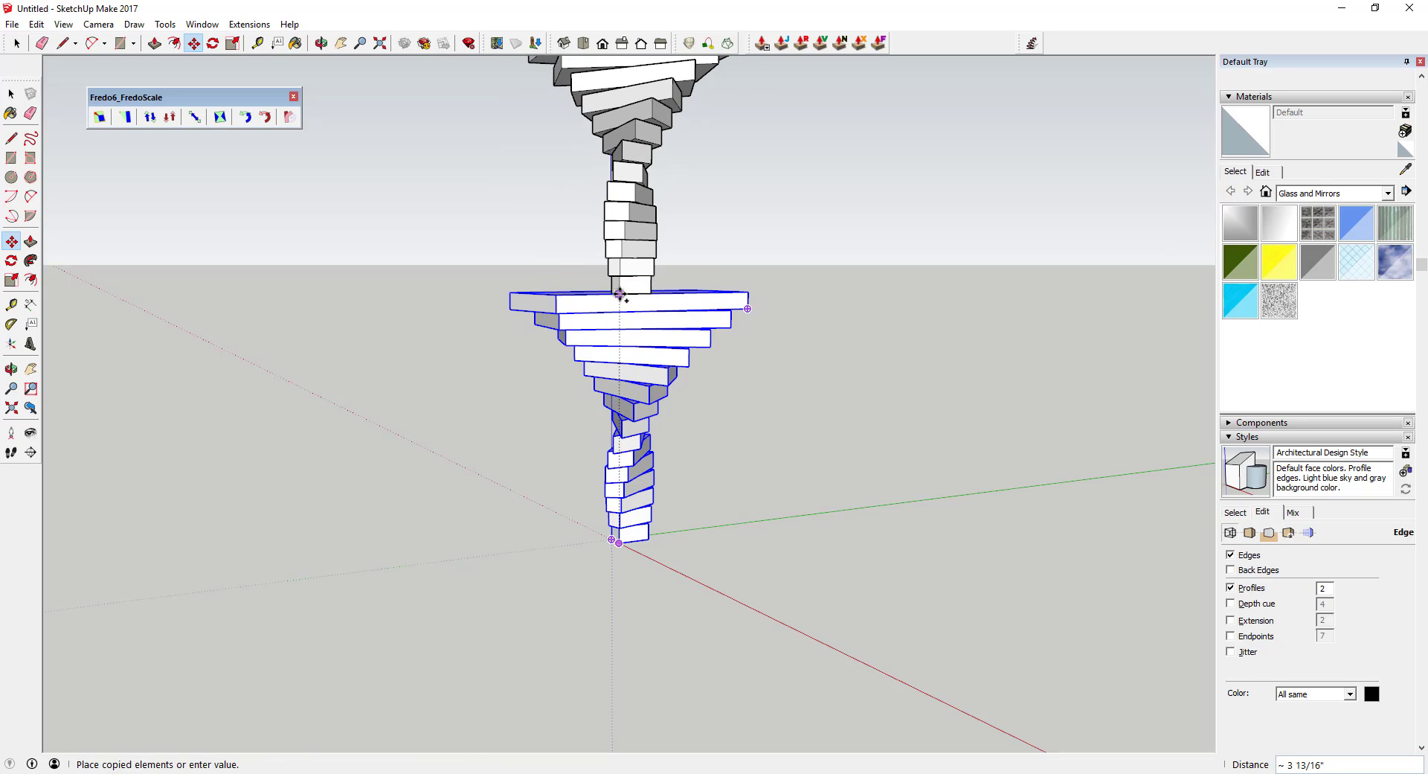
pyautogui.press('space')
# Select the whole twisted stack and copy it straight up along the blue axis by about 4 9/16"
pyautogui.moveTo(488, 233); pyautogui.dragTo(817, 592)
pyautogui.press('m')
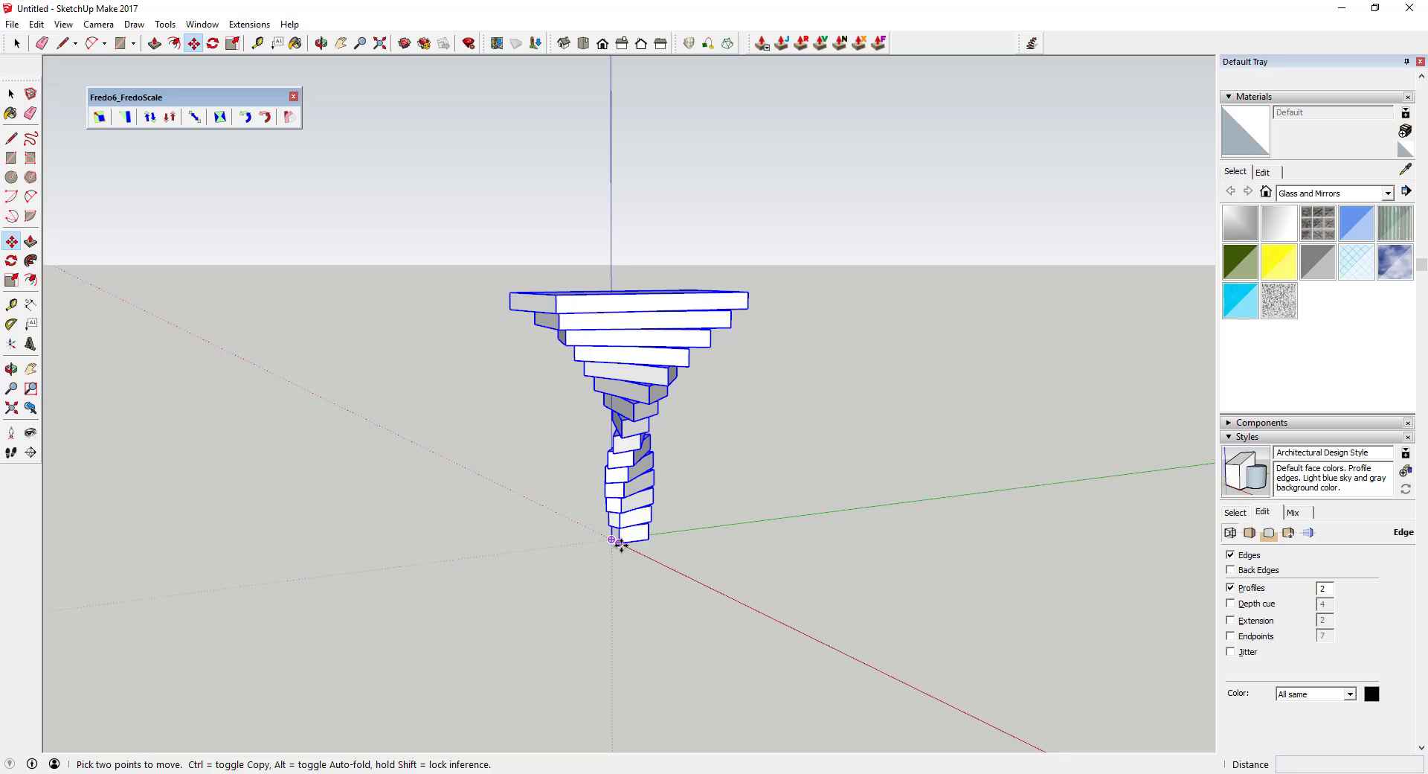
pyautogui.click(621, 545)
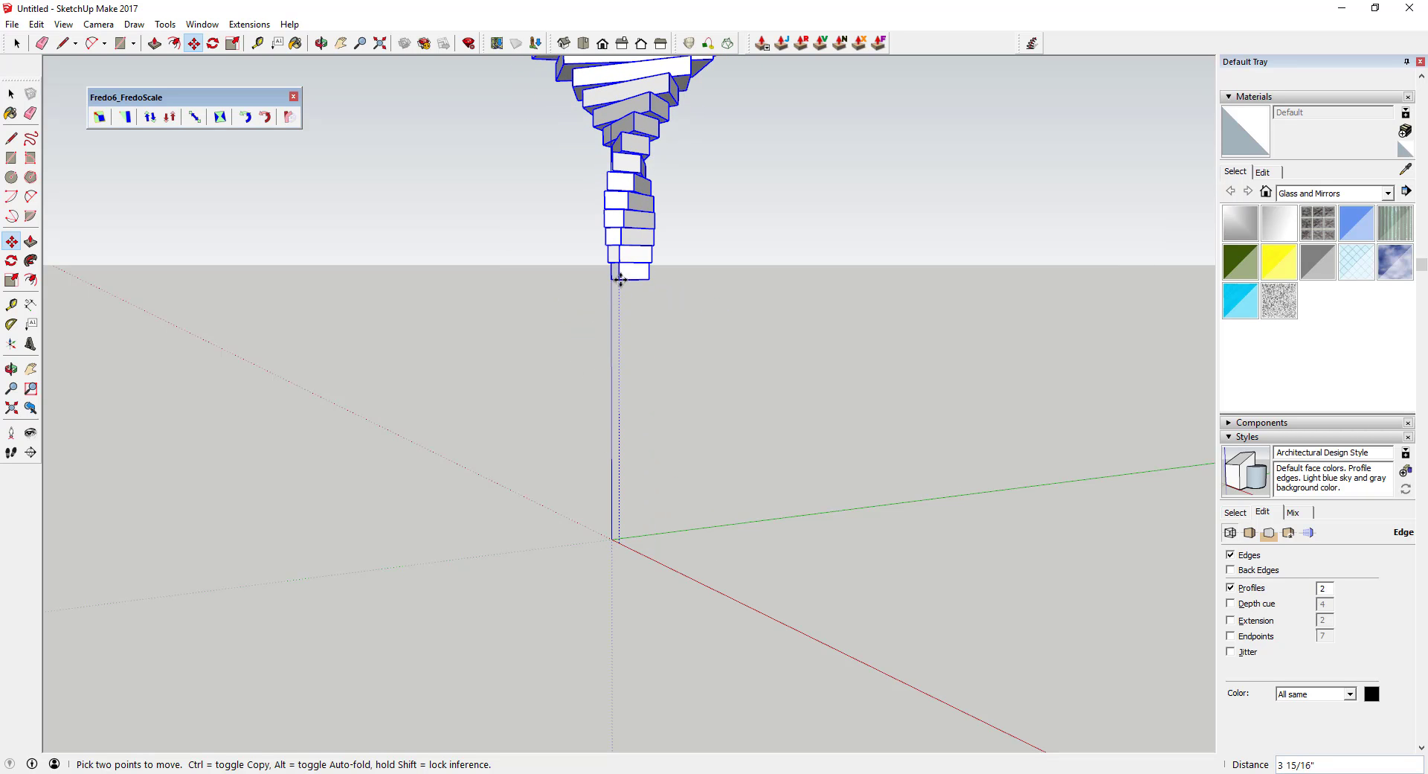
pyautogui.press('ctrl')
pyautogui.click(619, 254)
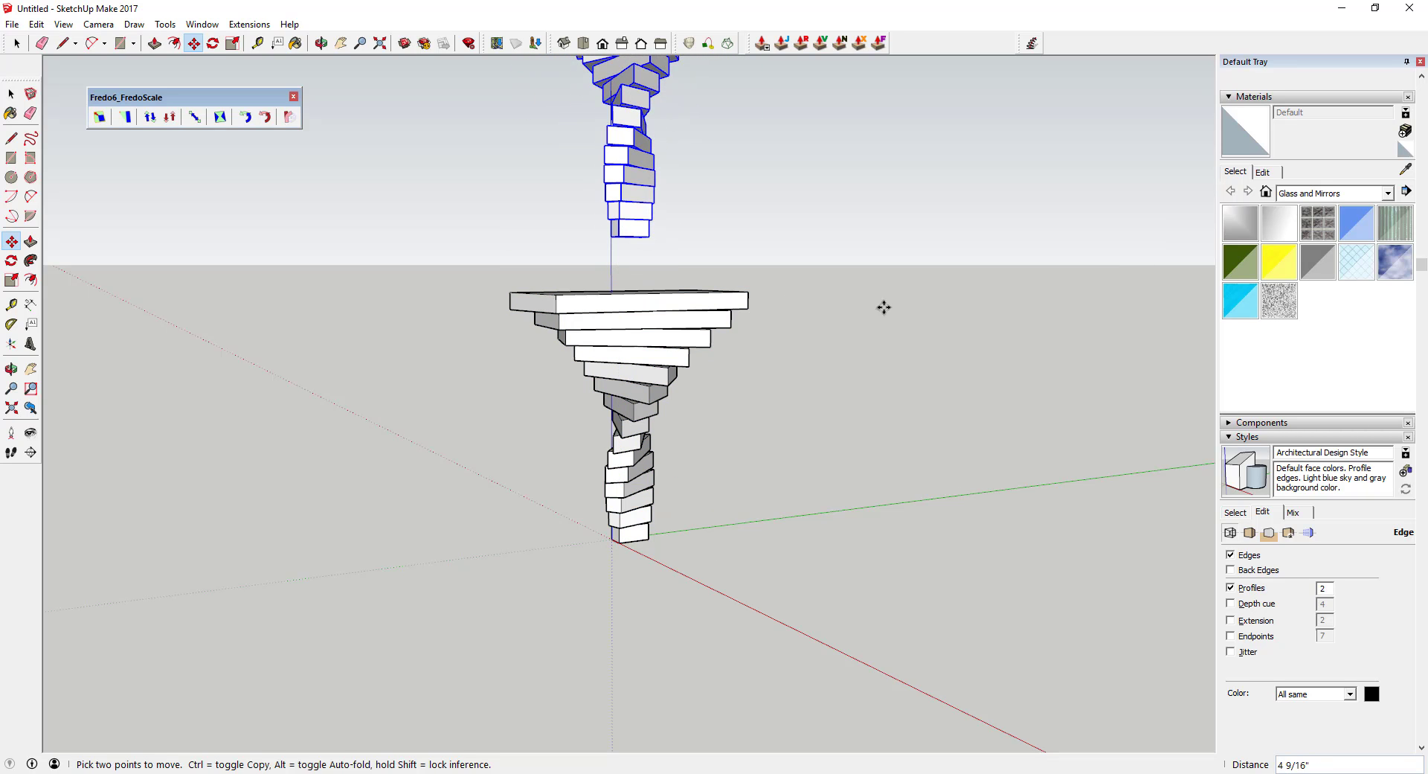
# Flip the upper stack upside down by scaling it along the blue axis to -1.00
pyautogui.moveTo(883, 306); pyautogui.dragTo(670, 349, button='middle')
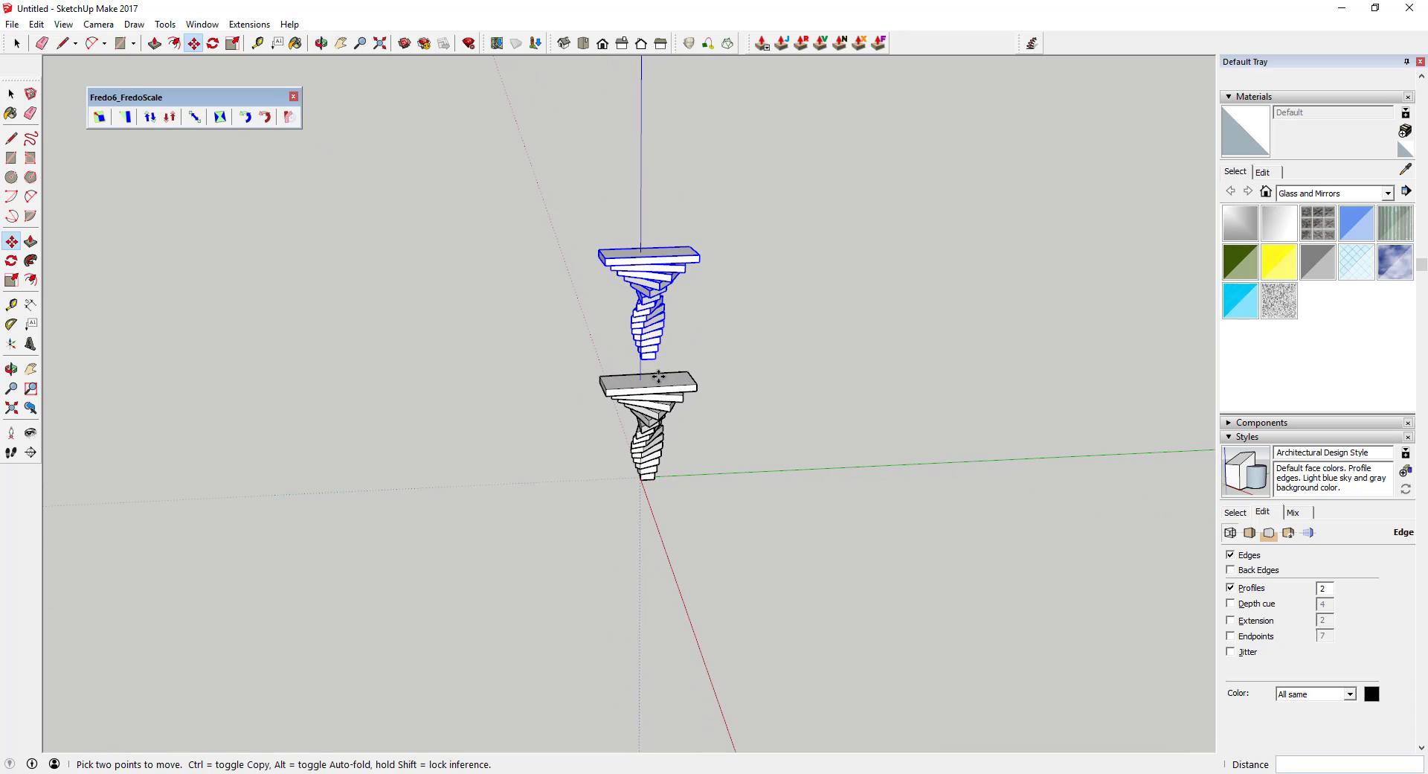
pyautogui.press('space')
pyautogui.press('s')
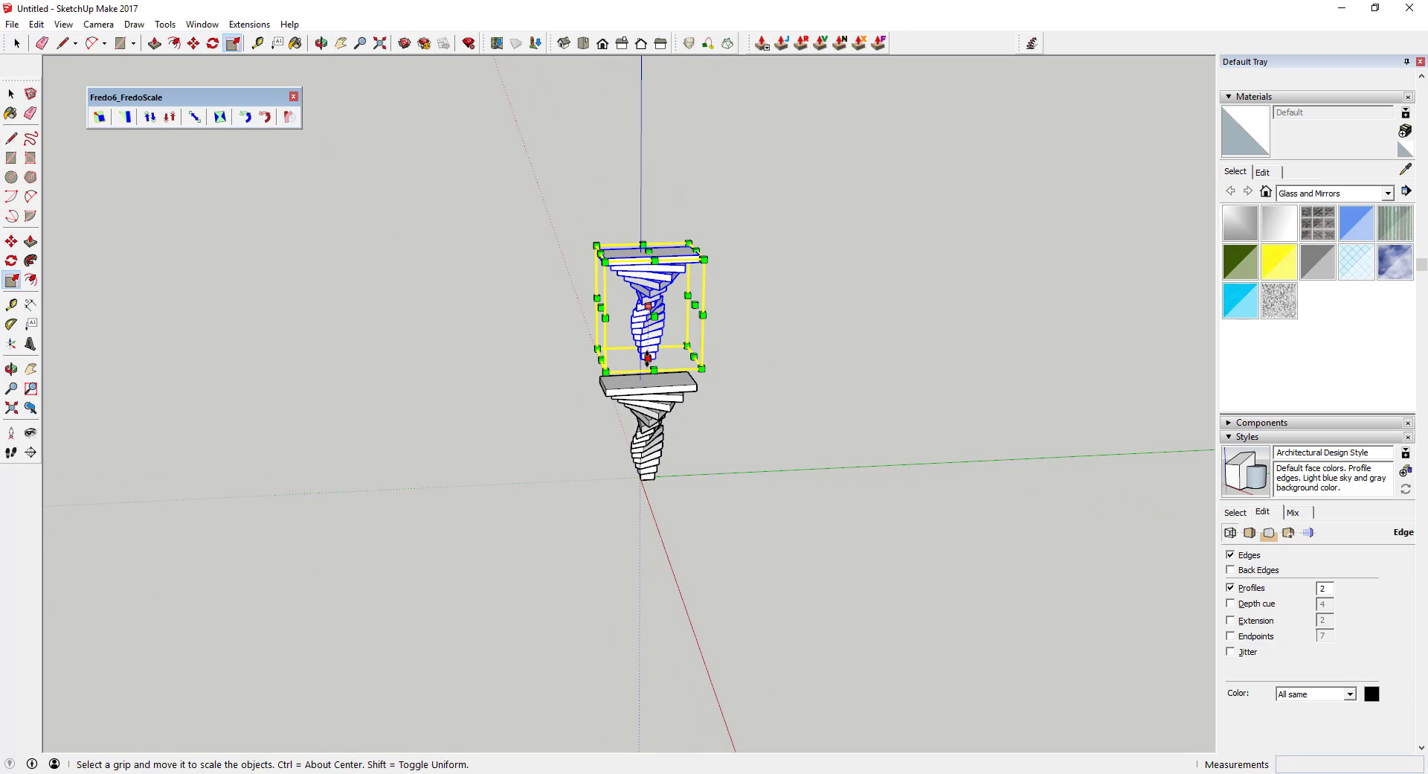
pyautogui.moveTo(651, 364); pyautogui.dragTo(640, 250)
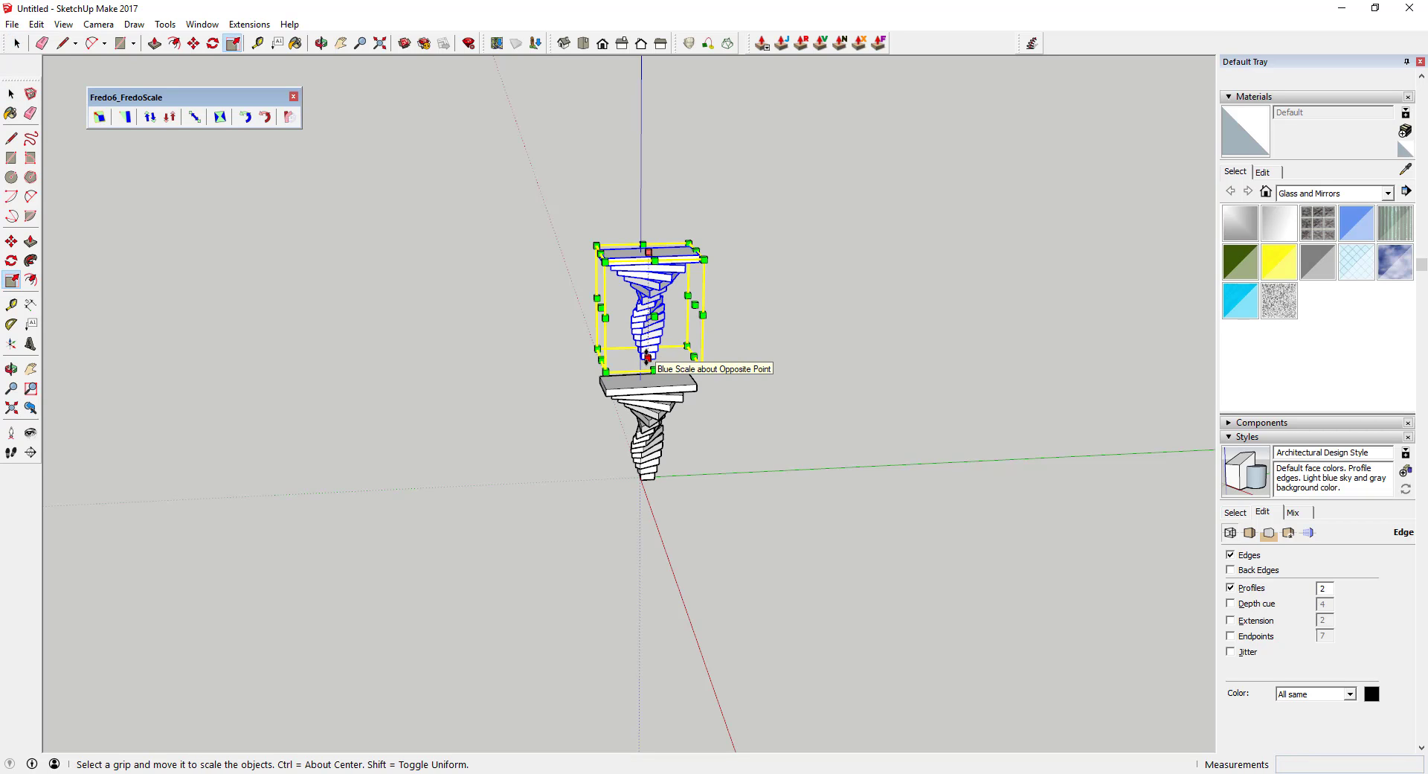
pyautogui.moveTo(648, 357); pyautogui.dragTo(658, 250)
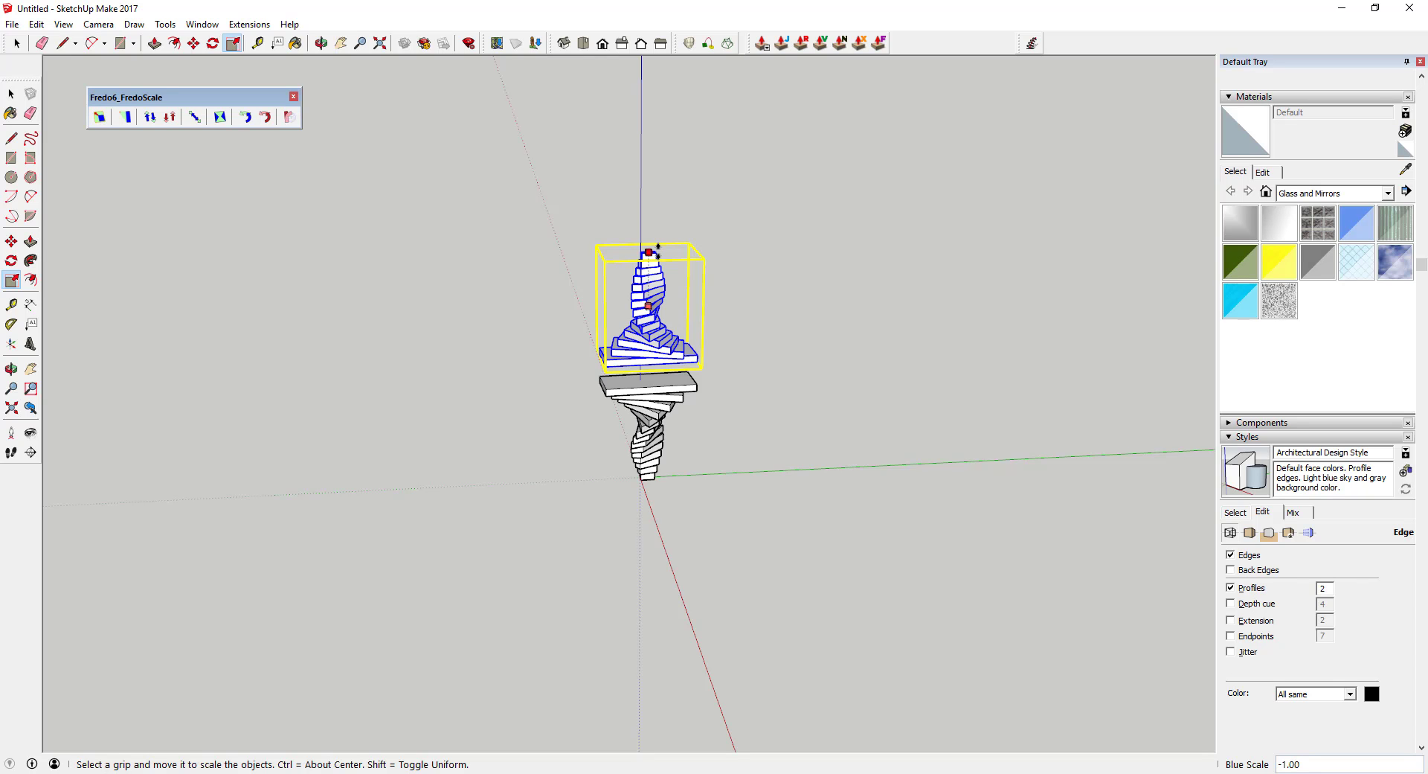
# Mirror the upper stack along the red axis by scaling it to -1.00
pyautogui.scroll(5, 644, 375)
pyautogui.moveTo(607, 349); pyautogui.dragTo(1297, 299, button='middle')
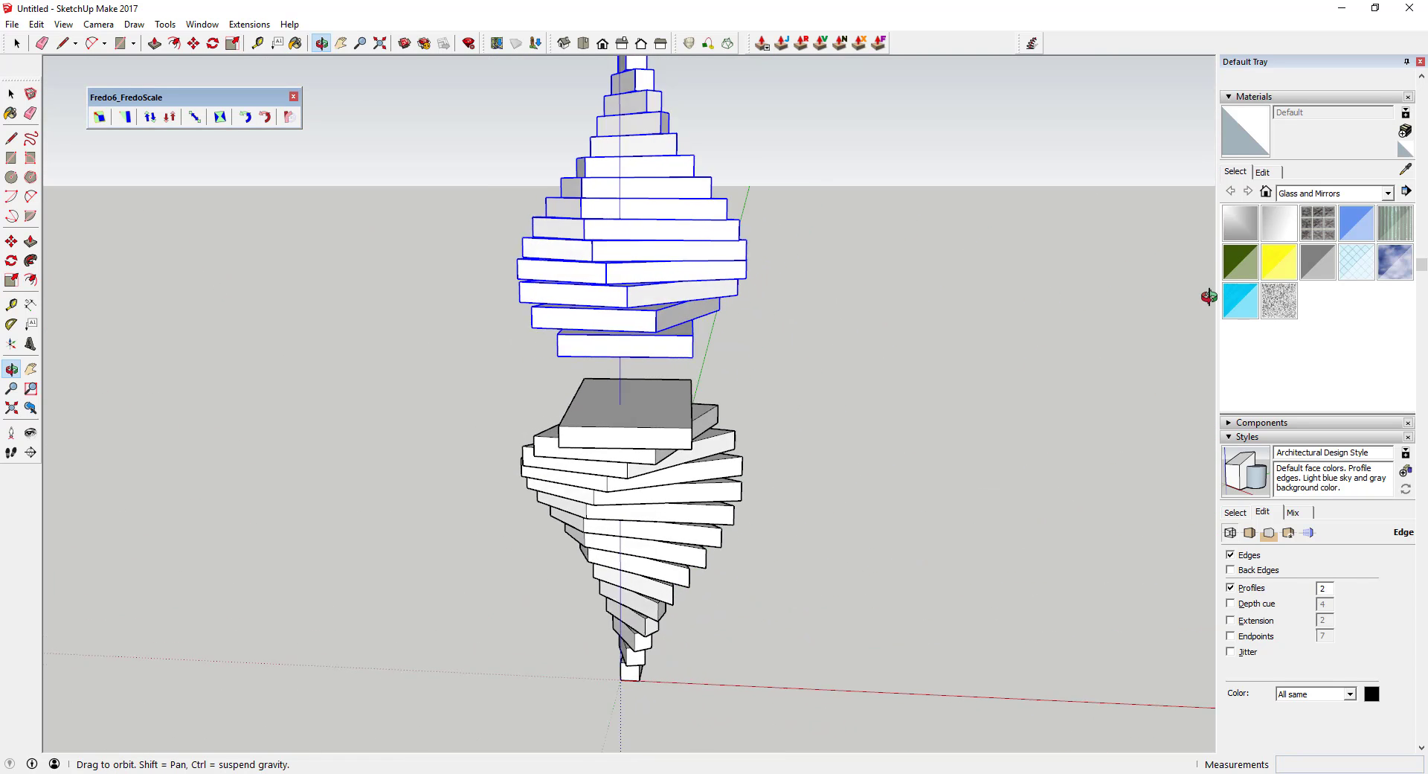
pyautogui.moveTo(676, 319); pyautogui.dragTo(721, 315, button='middle')
pyautogui.moveTo(721, 315); pyautogui.dragTo(772, 292)
pyautogui.press('s')
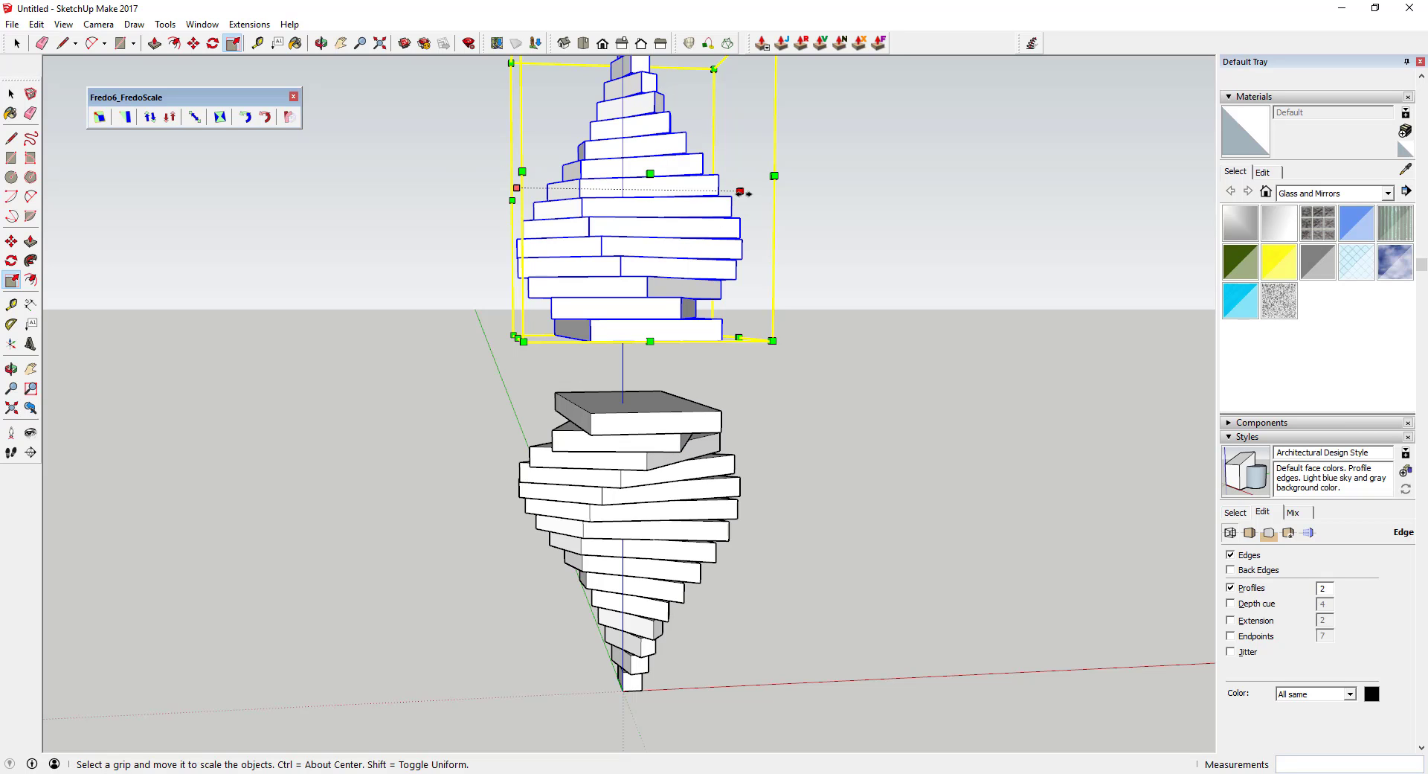
pyautogui.moveTo(748, 193); pyautogui.dragTo(519, 202)
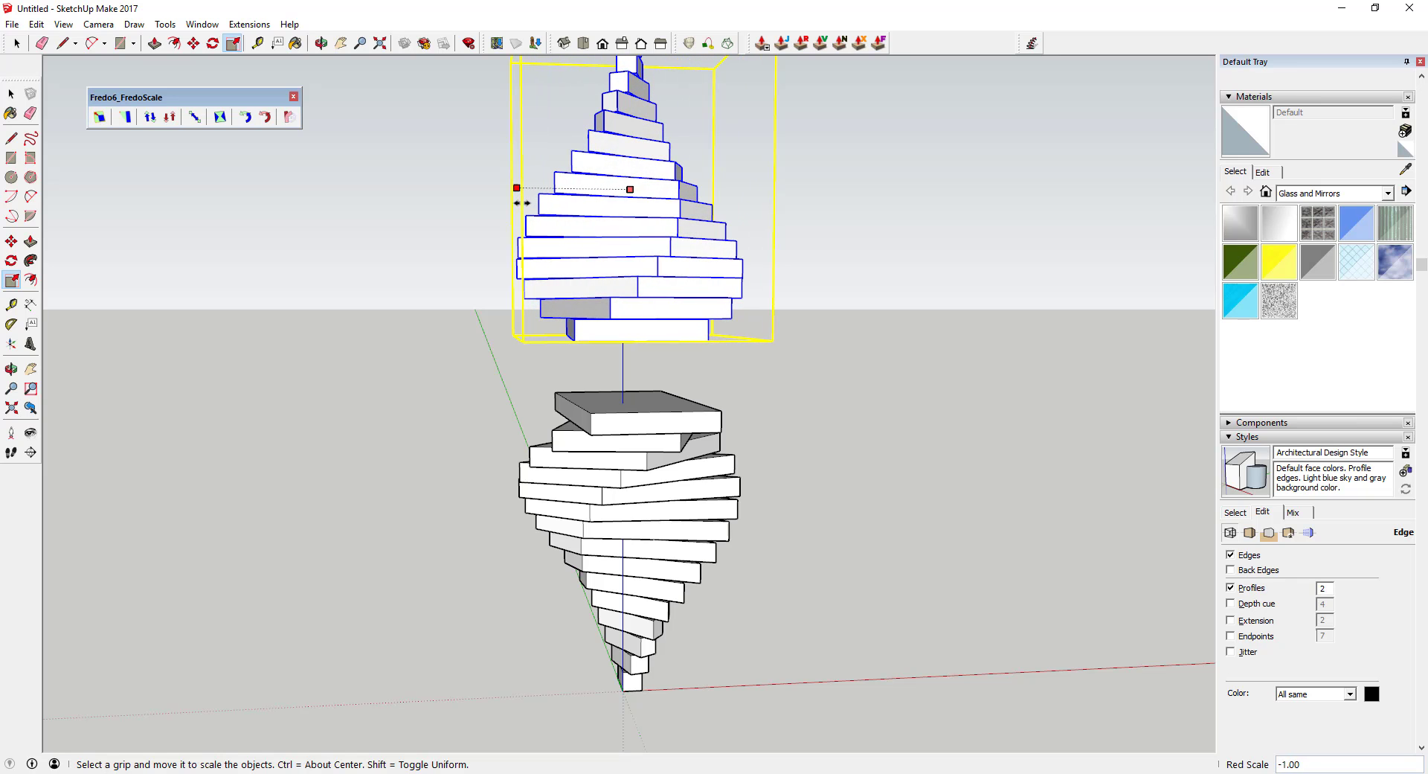
pyautogui.moveTo(629, 328); pyautogui.dragTo(639, 374, button='middle')
pyautogui.press('space')
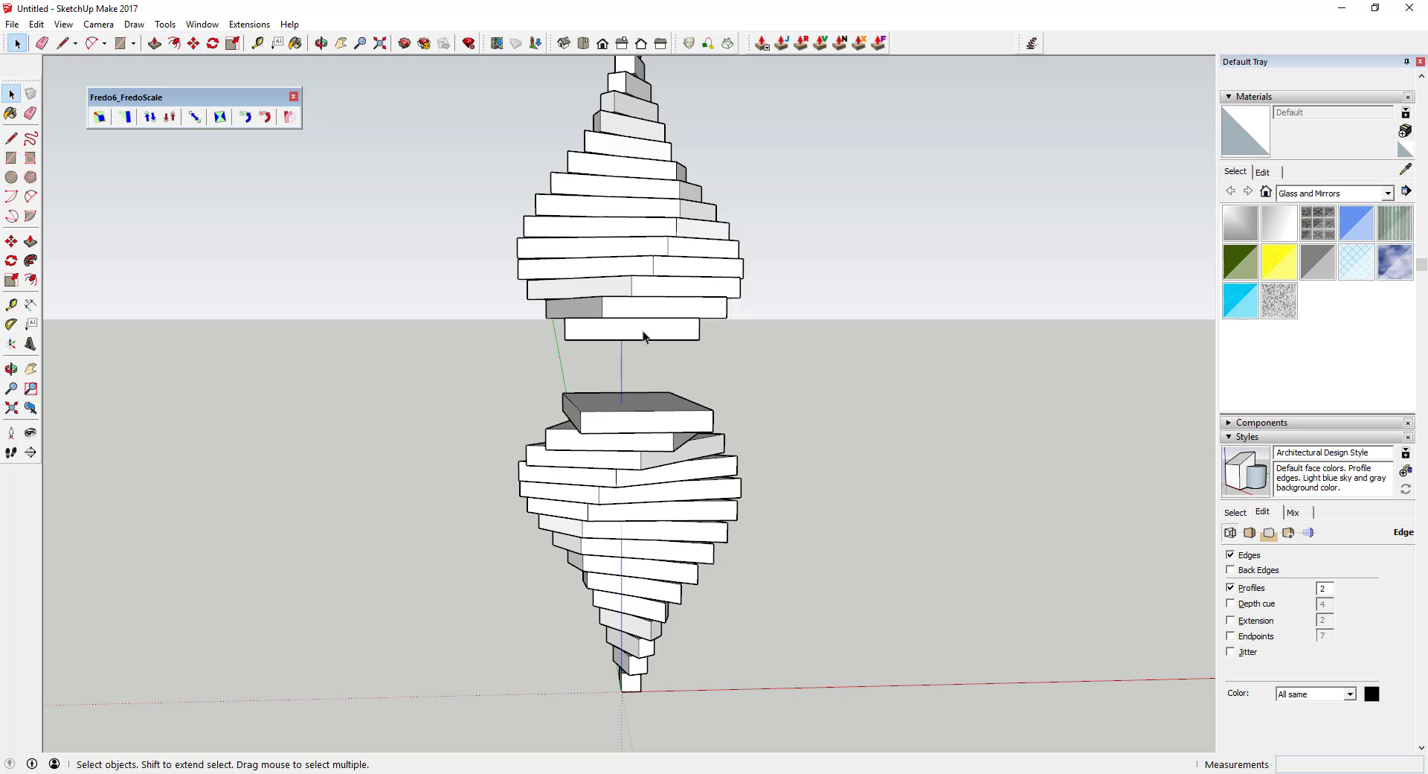
# Select the inverted upper stack and move it down about 13/16" so it rests on the lower stack
pyautogui.scroll(-3, 655, 364)
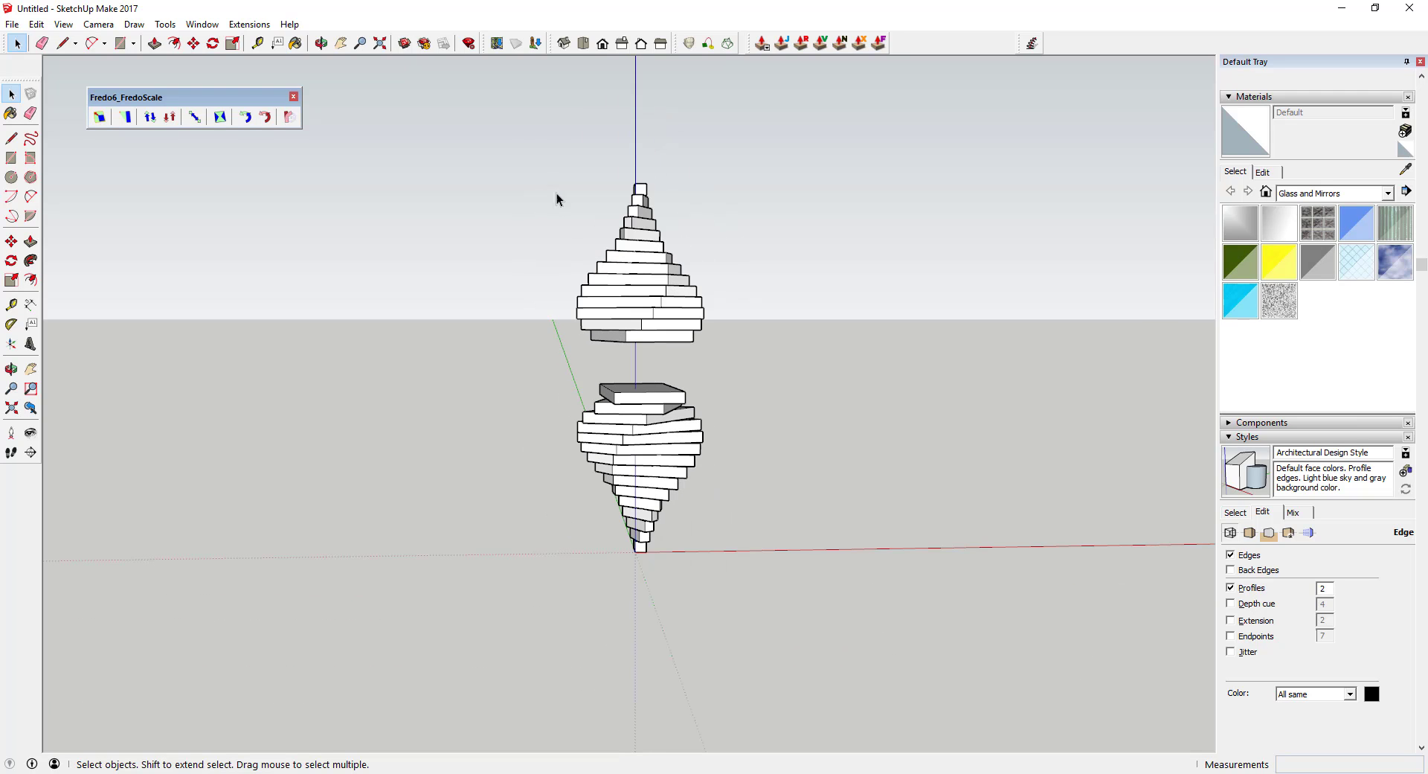
pyautogui.moveTo(771, 354); pyautogui.dragTo(772, 356)
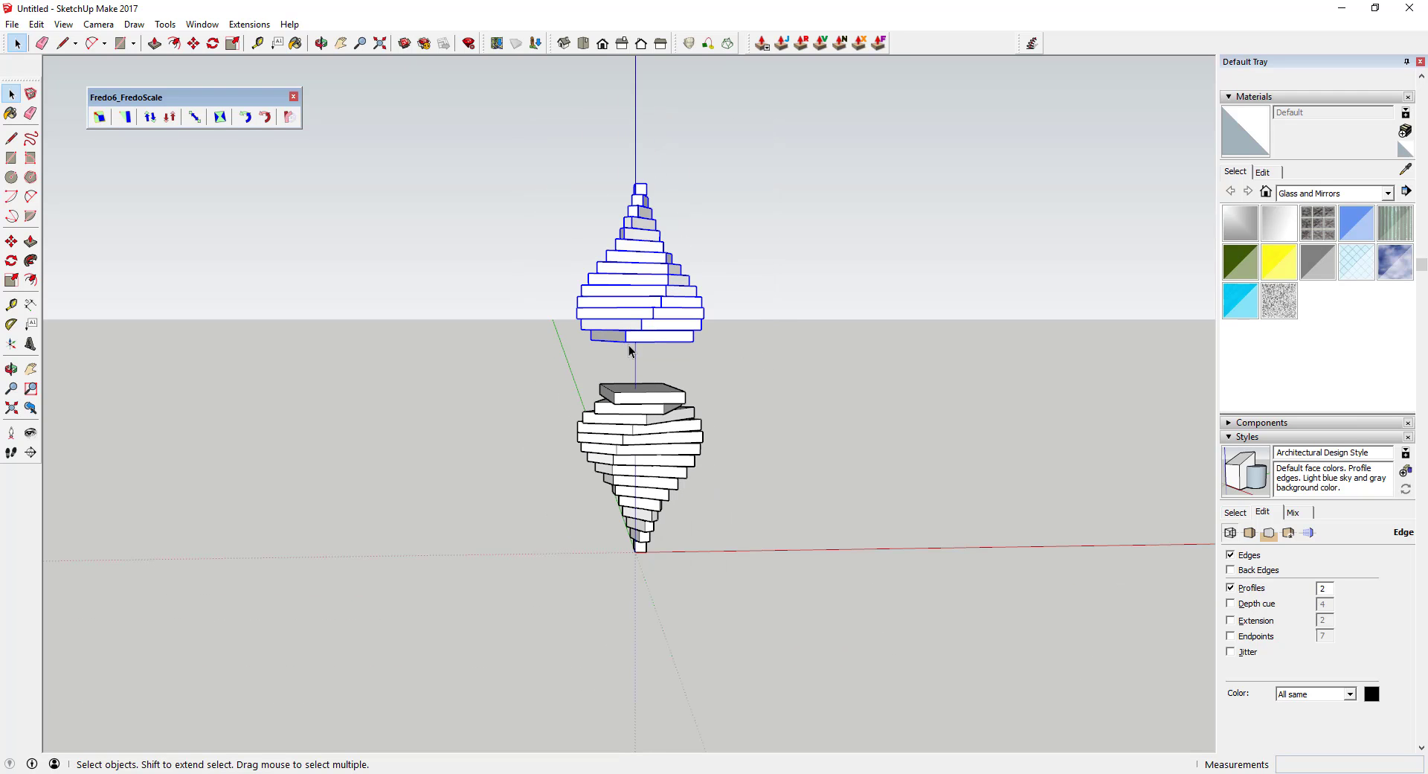
pyautogui.press('m')
pyautogui.click(626, 343)
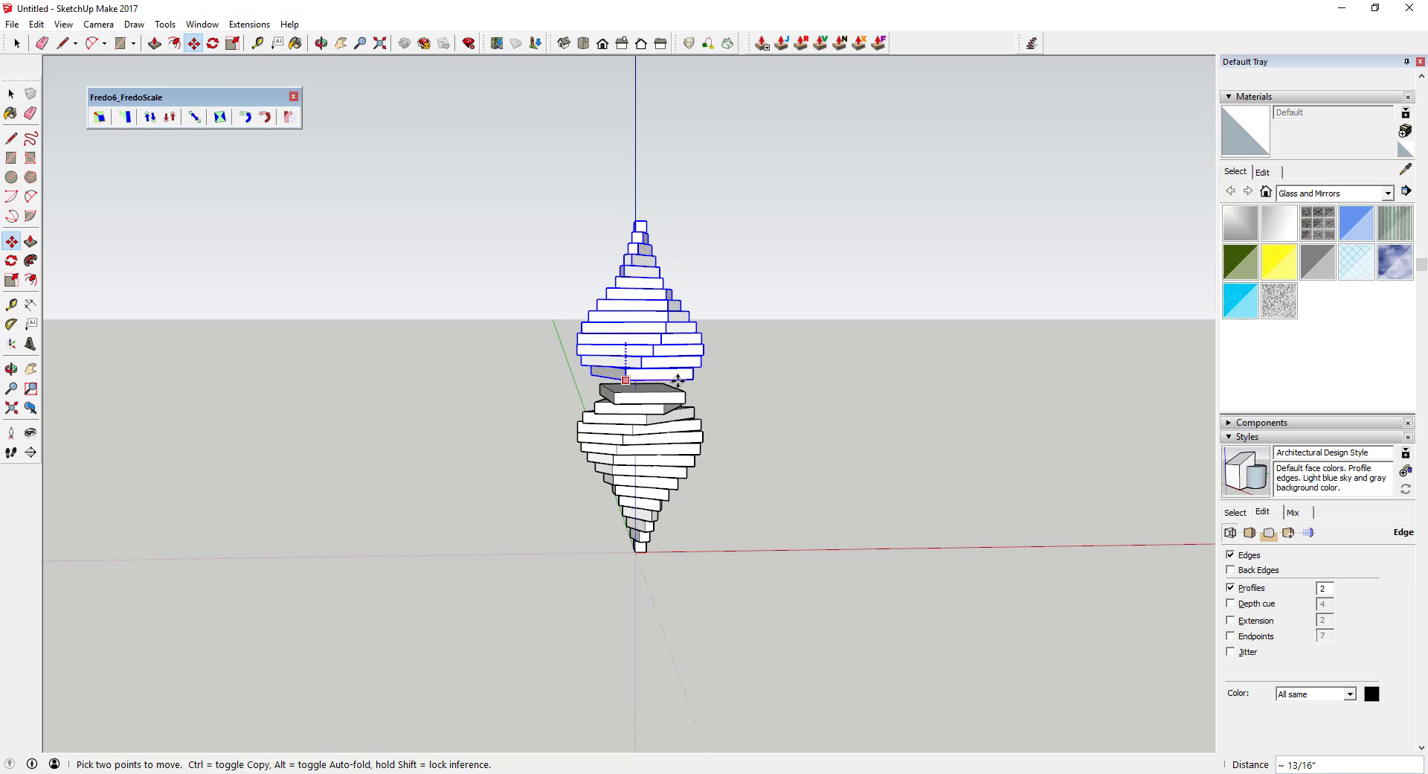
pyautogui.click(678, 382)
pyautogui.press('space')
# Examine the joint between the two stacks and the overall twisted shape from several angles
pyautogui.scroll(3, 654, 390)
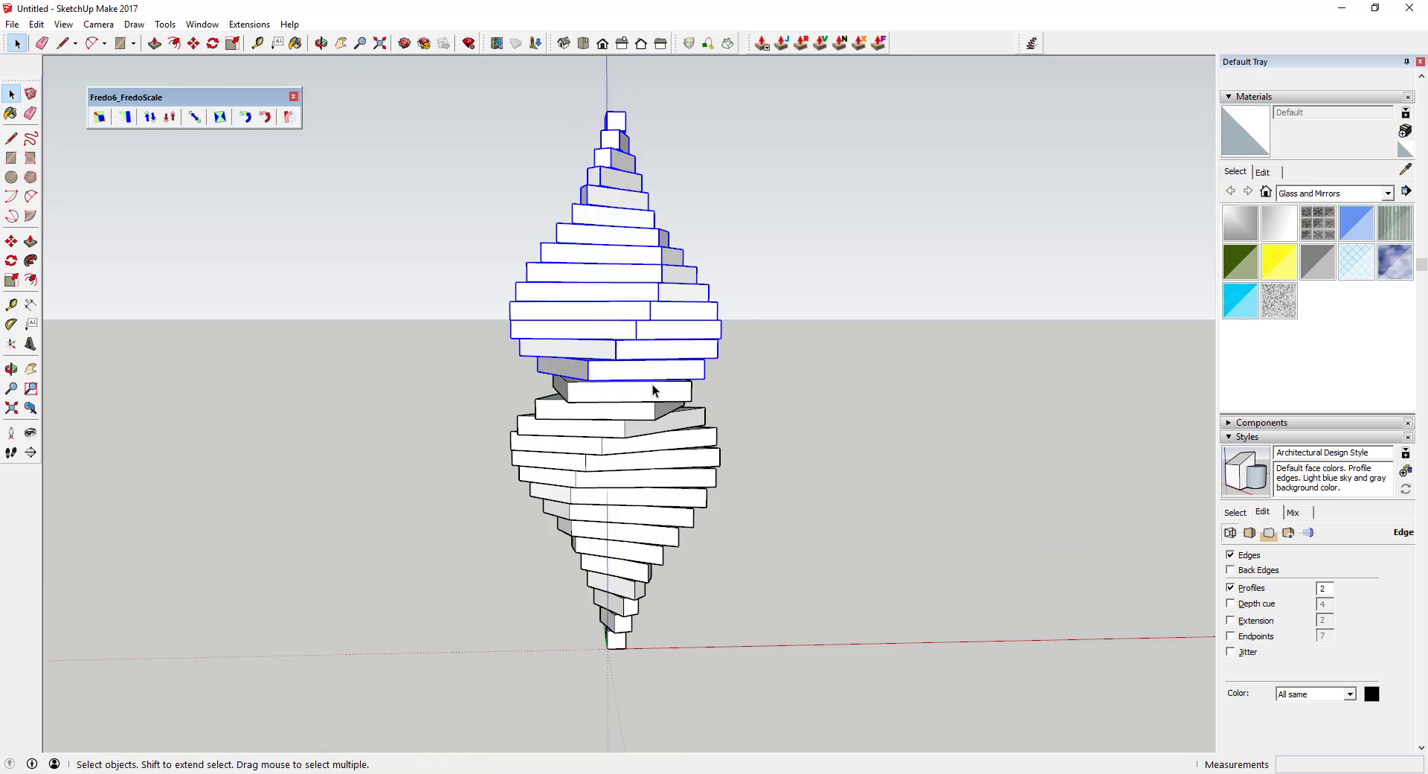
pyautogui.scroll(2, 655, 390)
pyautogui.moveTo(616, 373); pyautogui.dragTo(751, 402, button='middle')
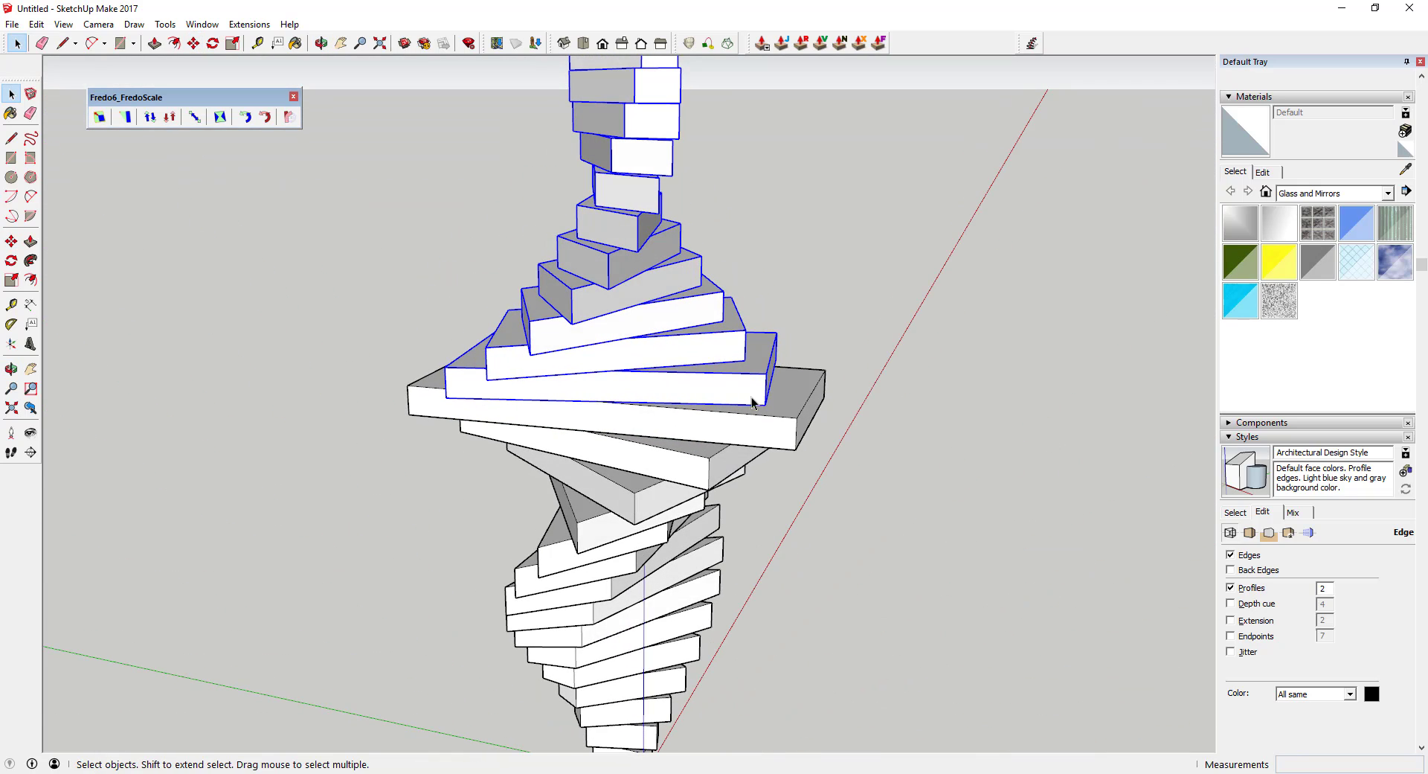
pyautogui.moveTo(848, 440); pyautogui.dragTo(588, 383, button='middle')
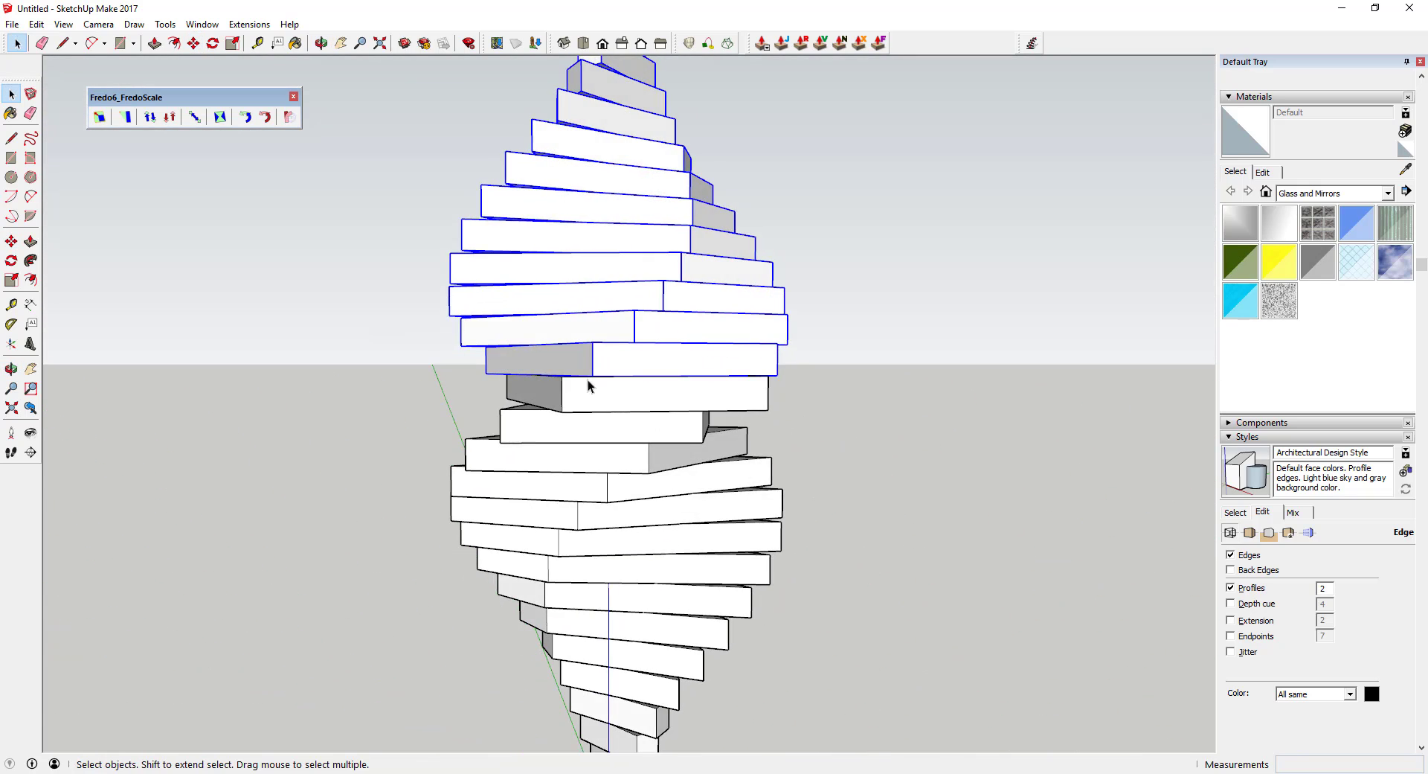
pyautogui.scroll(-3, 598, 456)
pyautogui.moveTo(754, 295); pyautogui.dragTo(593, 369, button='middle')
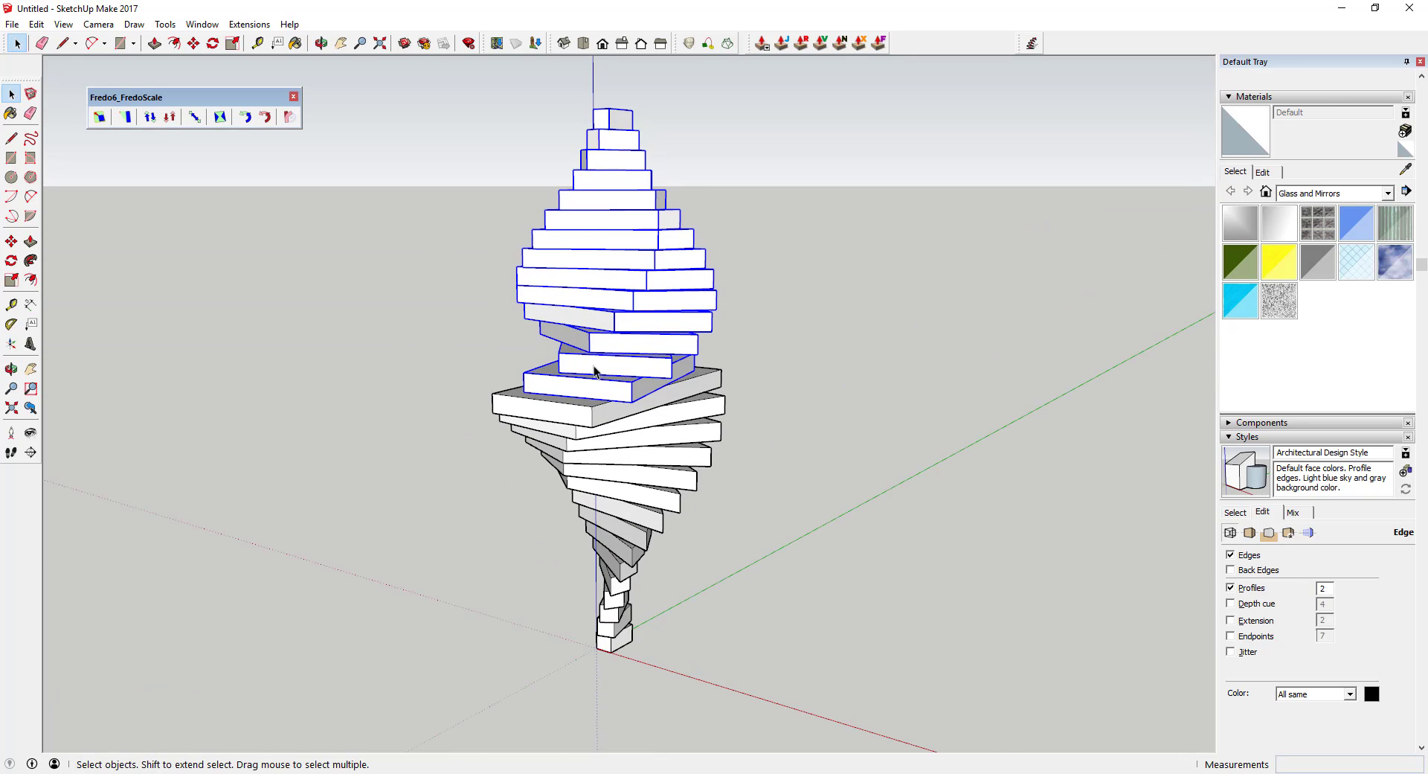
pyautogui.moveTo(790, 331); pyautogui.dragTo(525, 317, button='middle')
pyautogui.moveTo(854, 311)
pyautogui.mouseDown(button='middle')
pyautogui.moveTo(647, 294)
pyautogui.moveTo(489, 261)
pyautogui.moveTo(813, 274)
pyautogui.moveTo(554, 260)
pyautogui.moveTo(767, 280)
pyautogui.moveTo(794, 322)
pyautogui.moveTo(766, 322)
pyautogui.mouseUp(button='middle')
pyautogui.scroll(-3, 703, 439)
pyautogui.scroll(3, 703, 431)
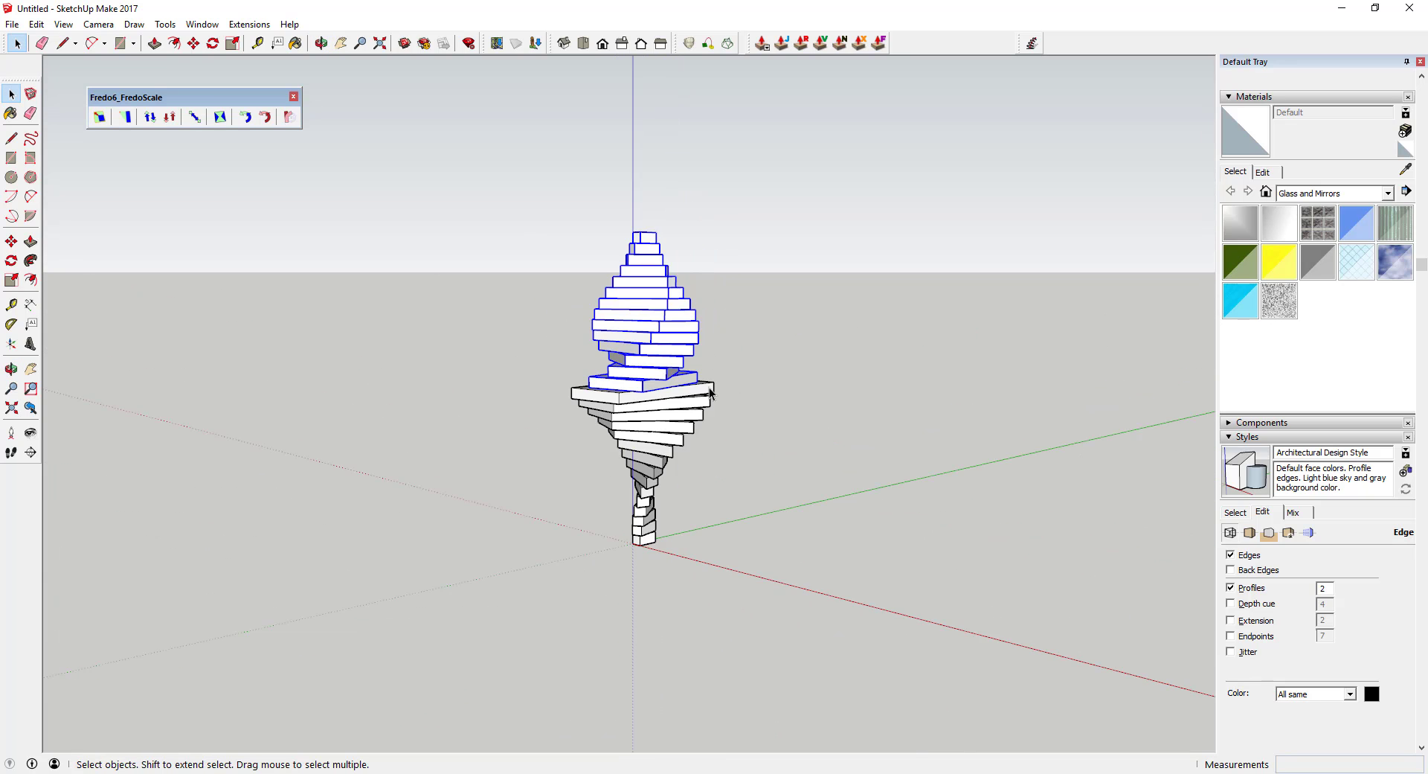
pyautogui.scroll(2, 662, 501)
pyautogui.scroll(-2, 644, 551)
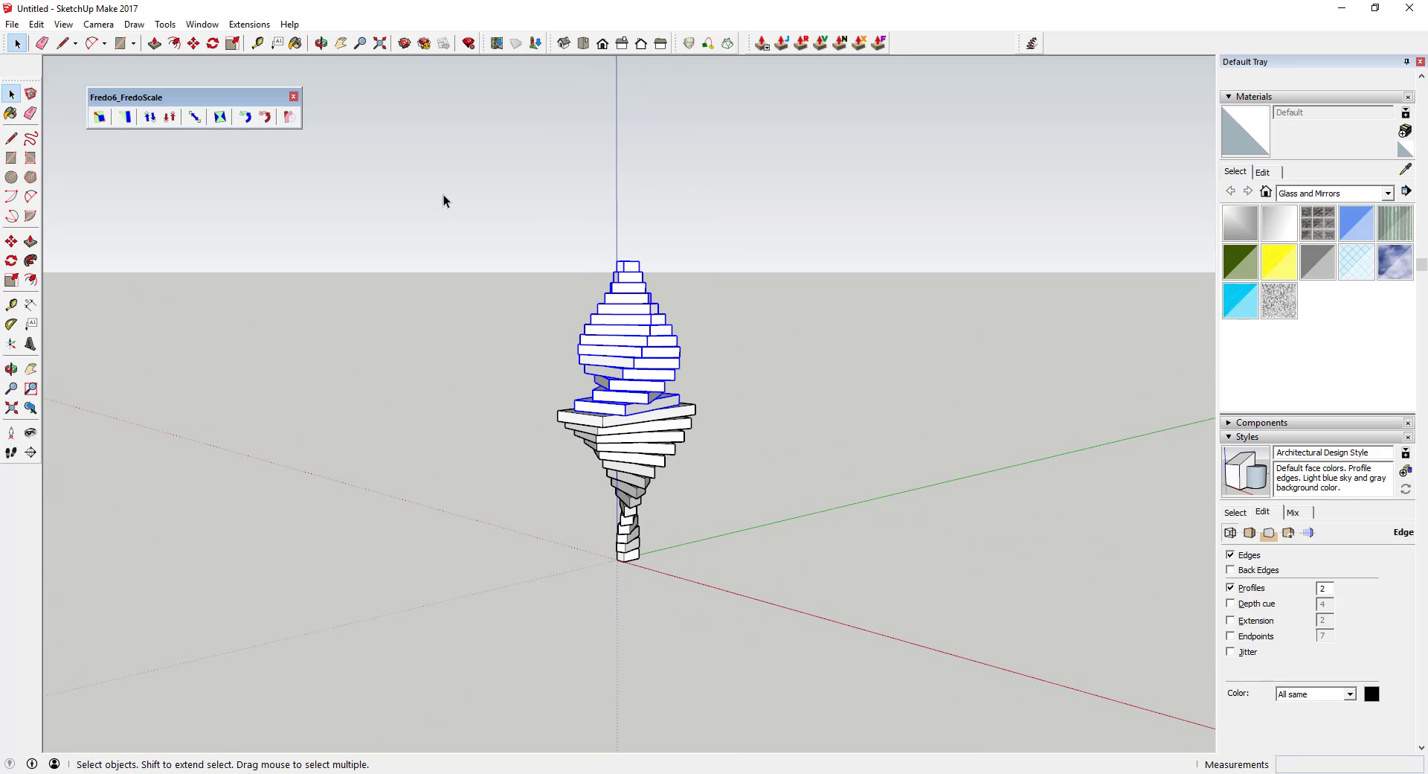
# Select both stacks and scale them together along the blue axis to 0.73
pyautogui.moveTo(444, 201); pyautogui.dragTo(854, 640)
pyautogui.press('s')
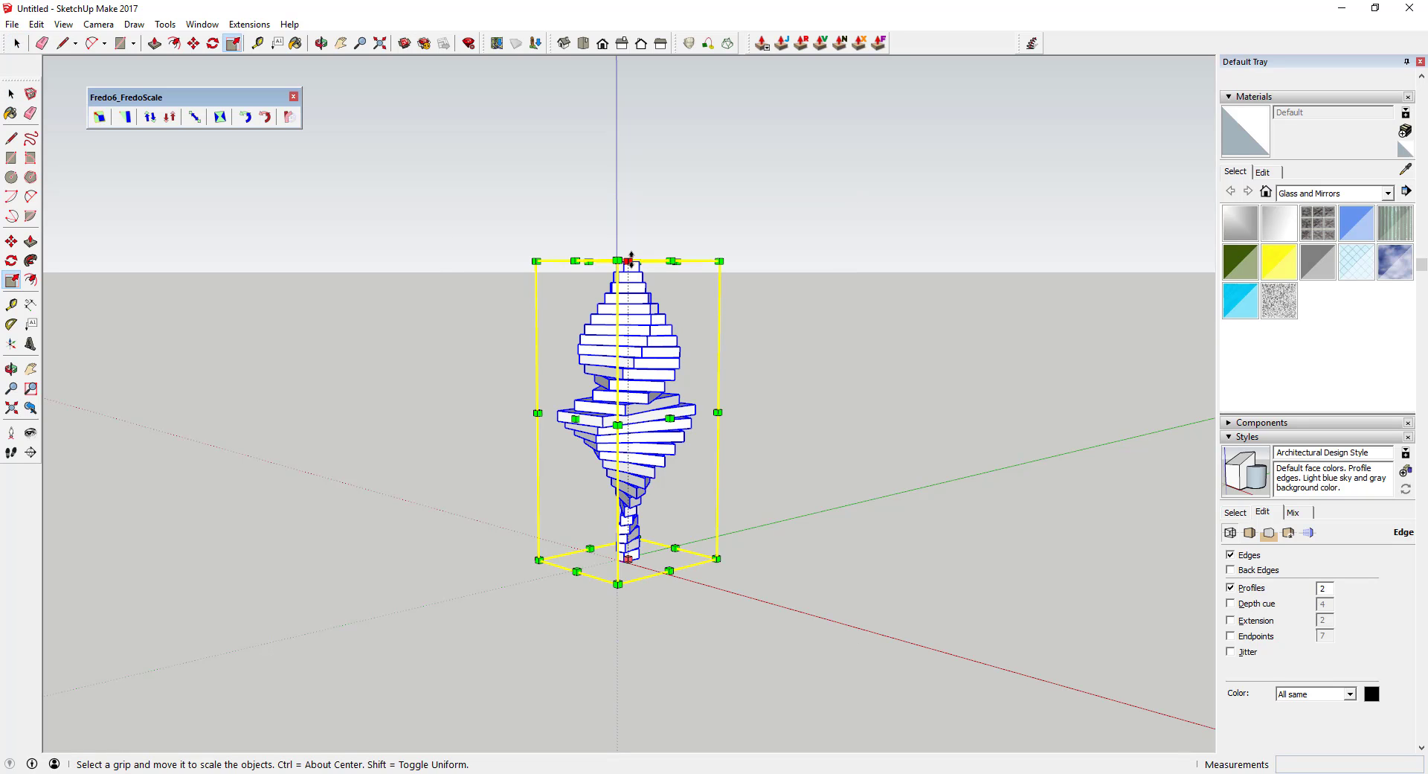
pyautogui.moveTo(631, 261); pyautogui.dragTo(630, 339)
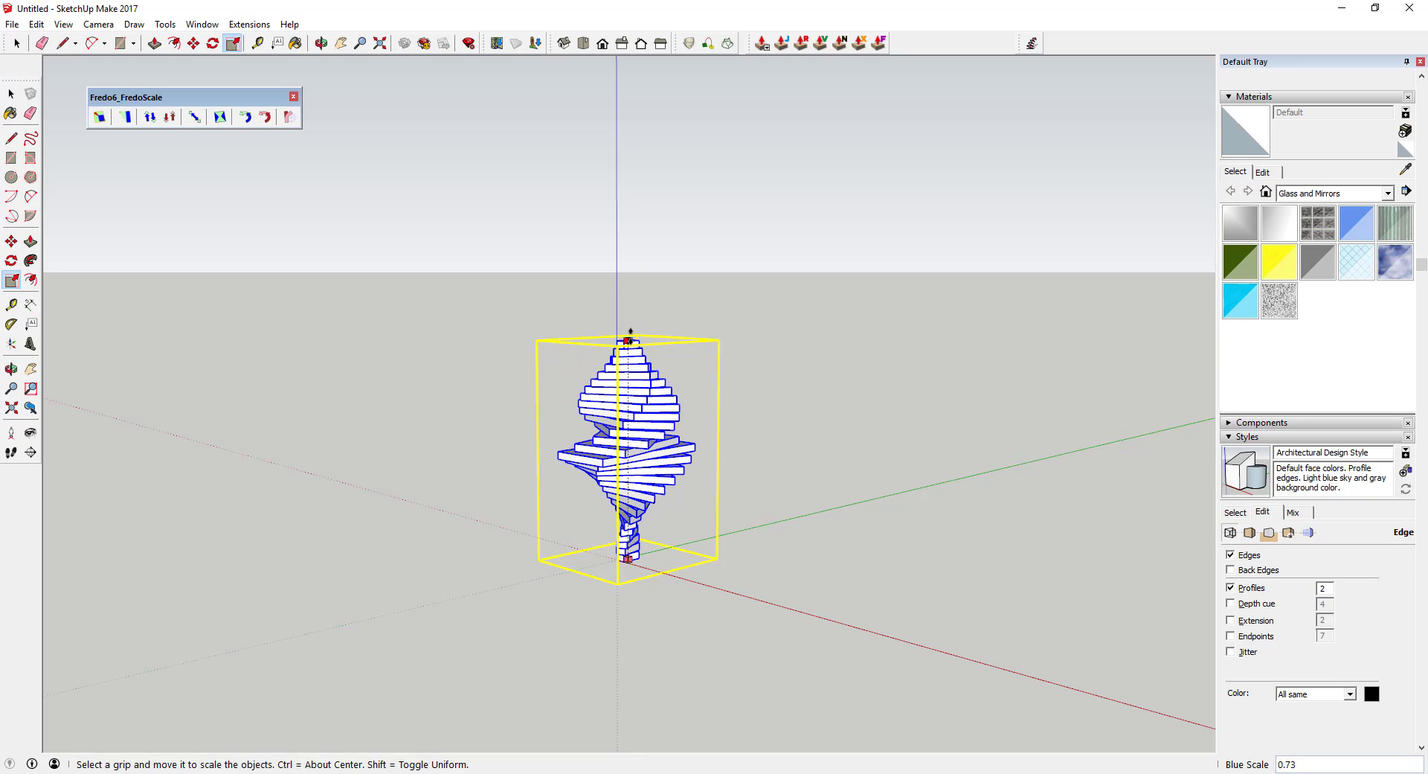
pyautogui.press('space')
pyautogui.click(877, 446)
# Select both stacks and place a copy directly on top, moved up the blue axis by about 5 1/4"
pyautogui.moveTo(878, 446); pyautogui.dragTo(587, 341, button='middle')
pyautogui.scroll(3, 573, 335)
pyautogui.scroll(-3, 555, 322)
pyautogui.scroll(2, 584, 339)
pyautogui.moveTo(615, 530); pyautogui.dragTo(732, 646)
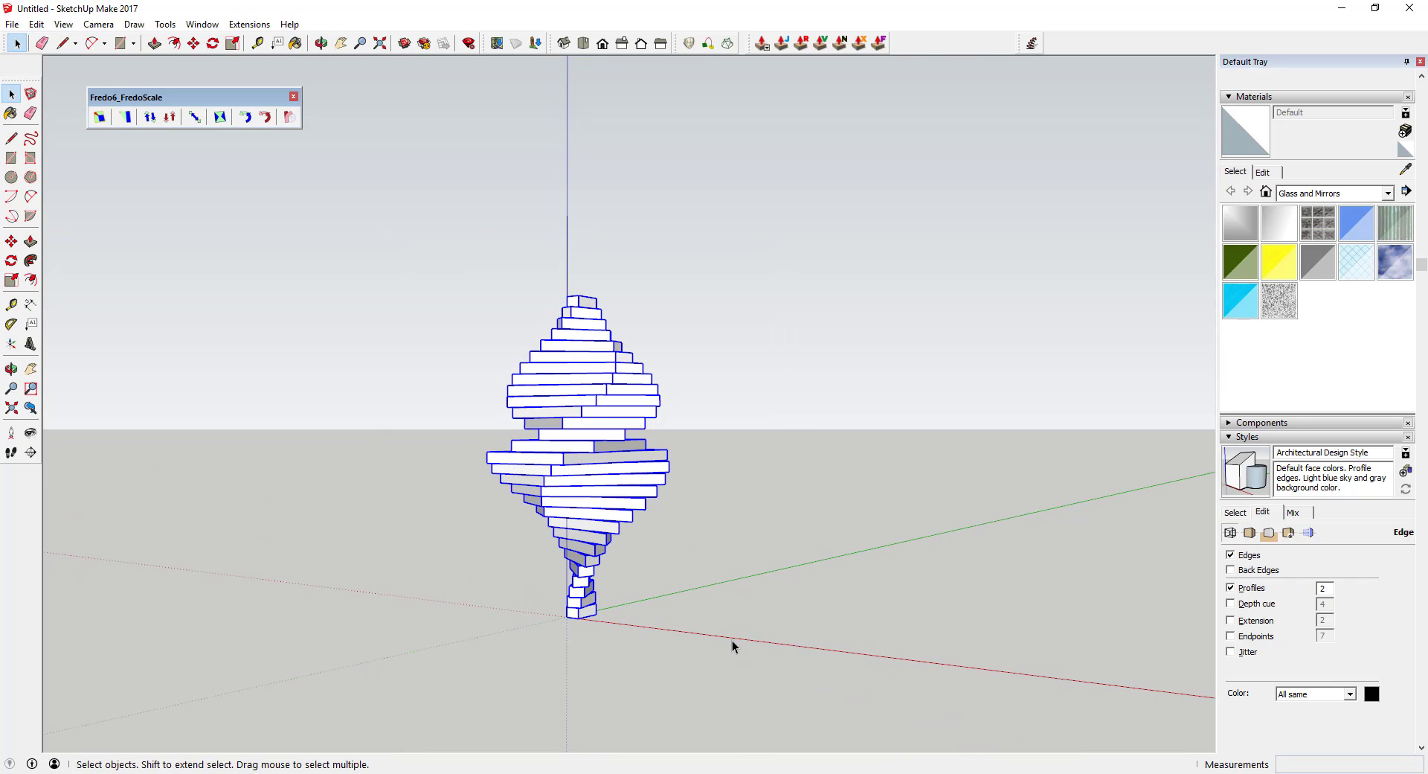
pyautogui.press('m')
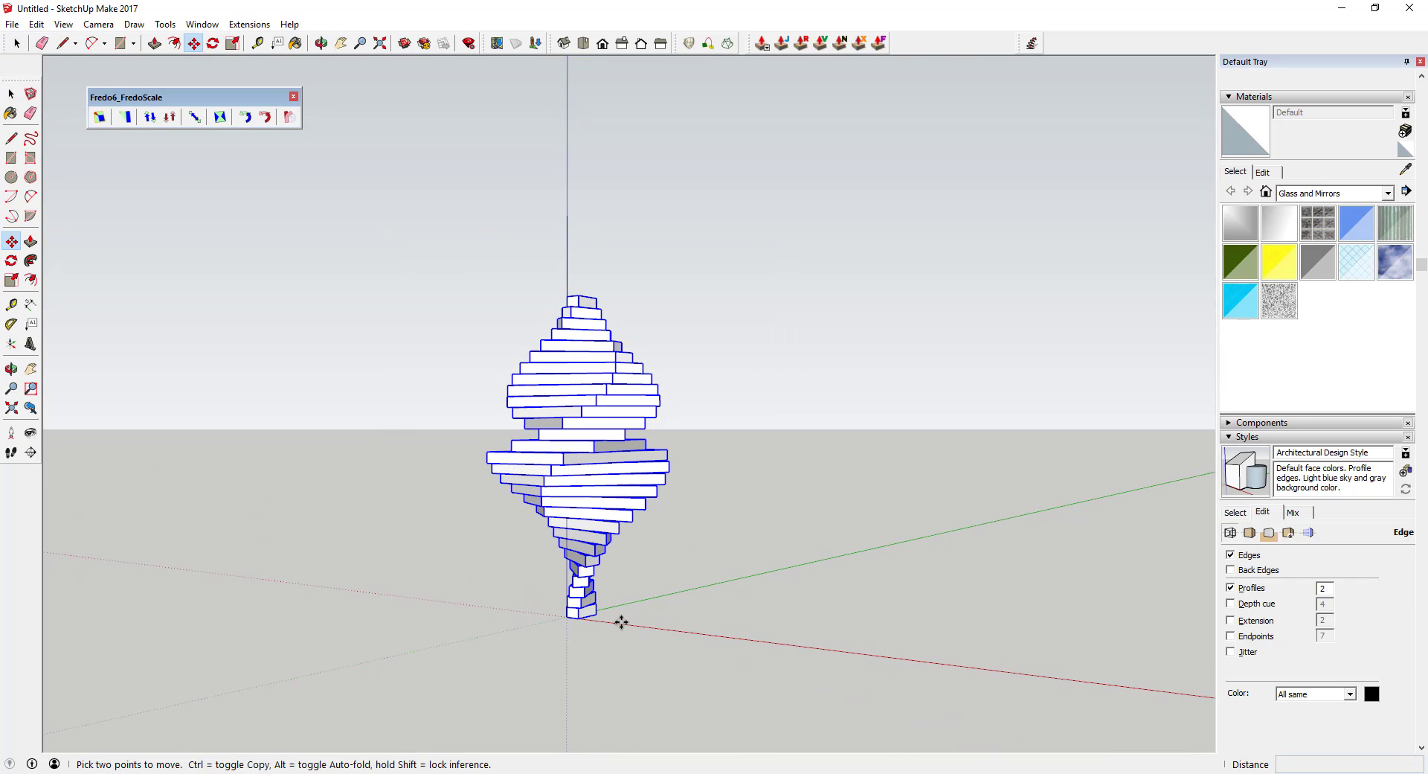
pyautogui.press('ctrl')
pyautogui.click(579, 617)
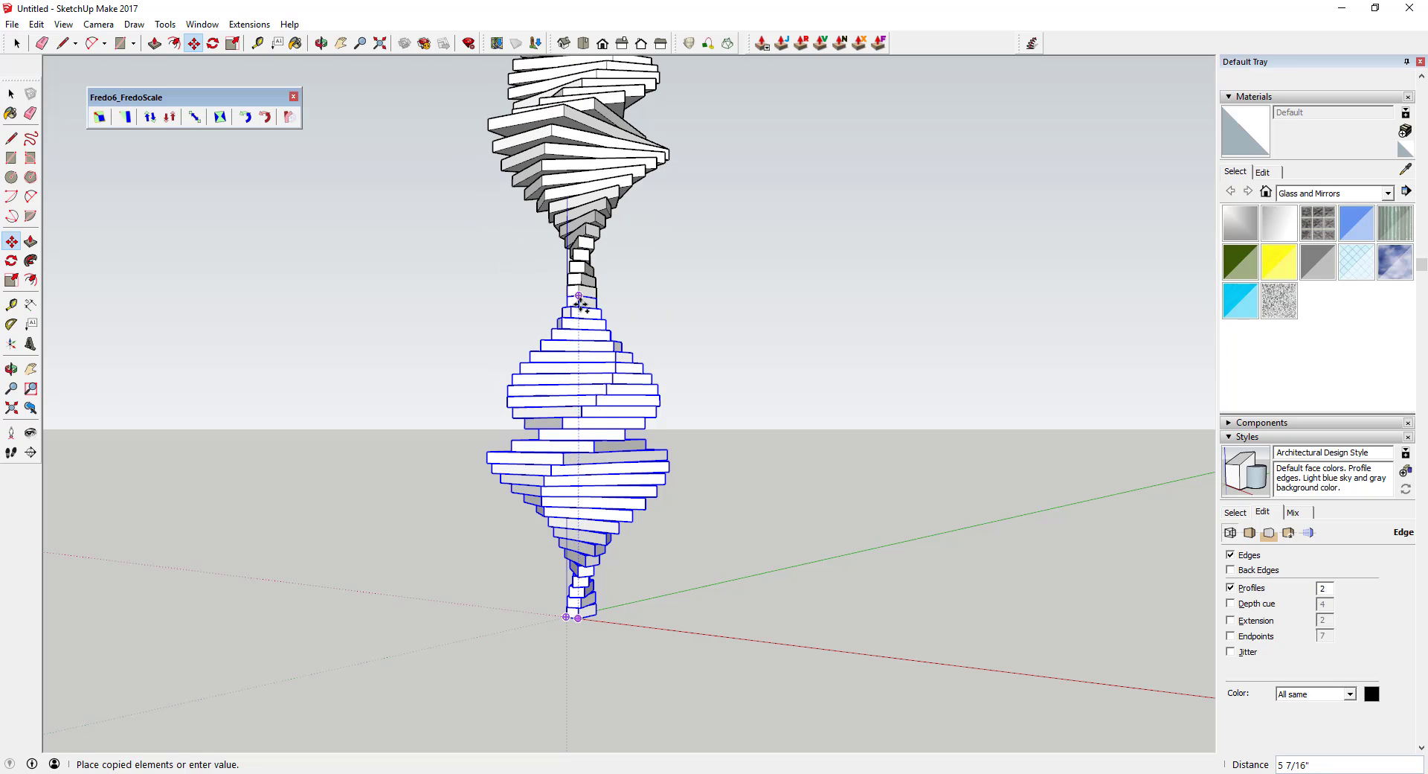
pyautogui.moveTo(582, 305); pyautogui.dragTo(569, 323, button='middle')
pyautogui.scroll(5, 566, 321)
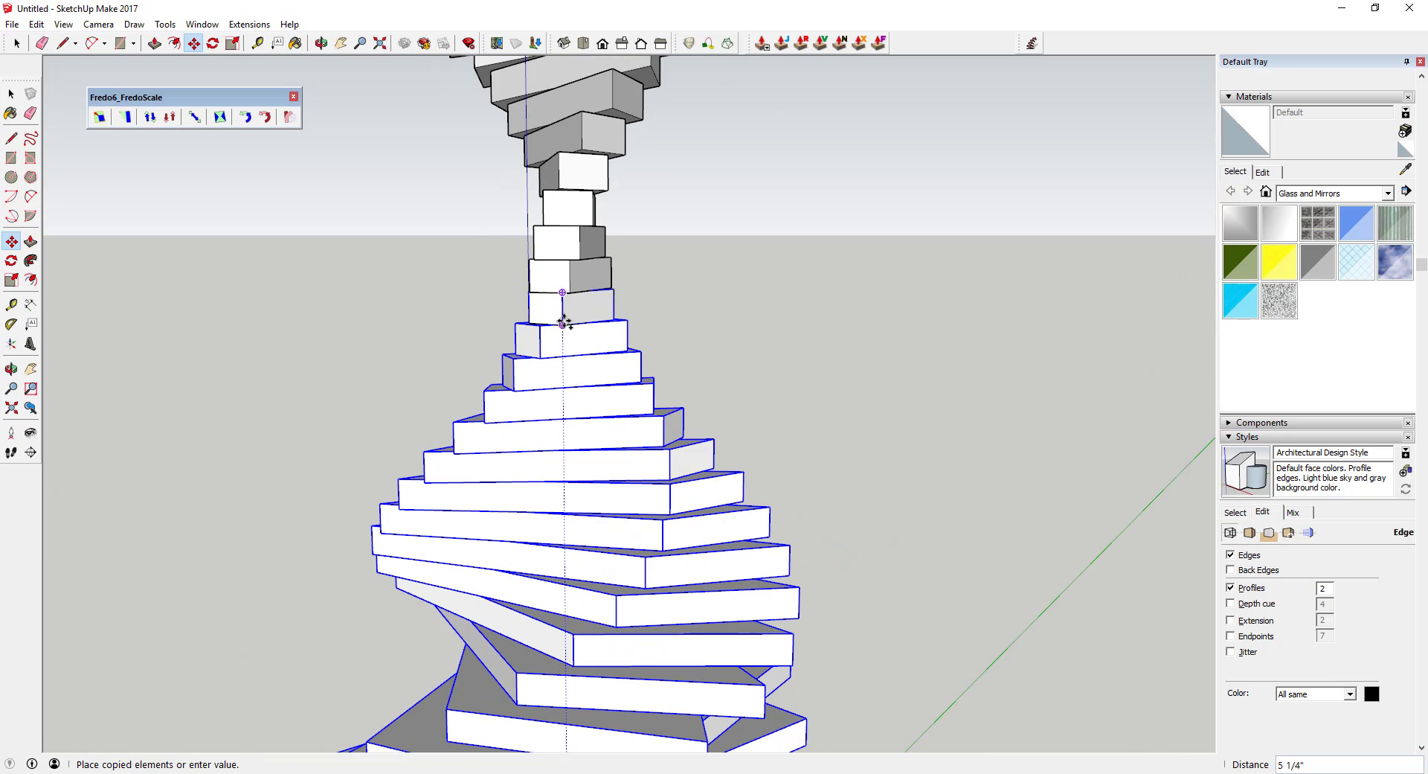
pyautogui.click(566, 322)
# Multiply the copy with *4 to array four stacked copies up the blue axis
pyautogui.scroll(-8, 577, 446)
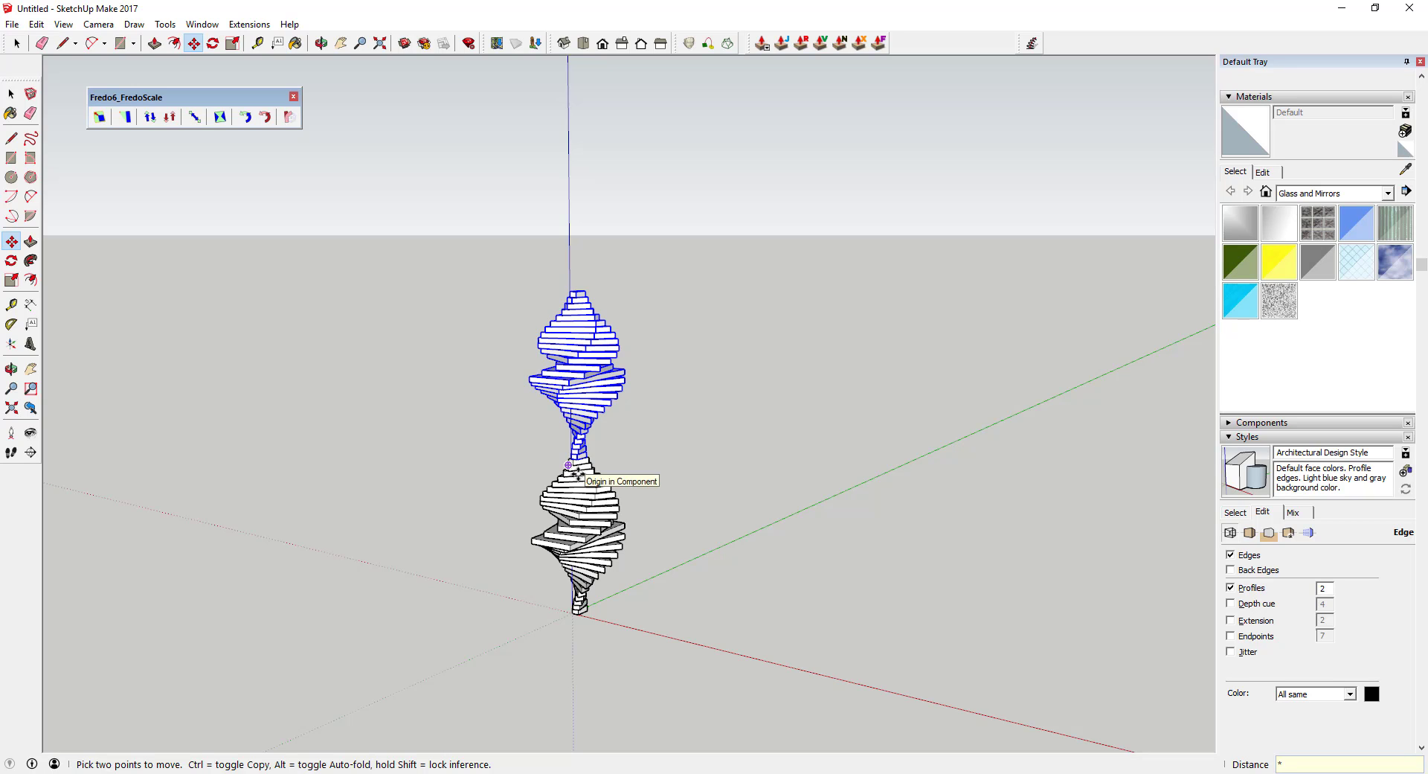
pyautogui.write('*4')
pyautogui.press('Return')
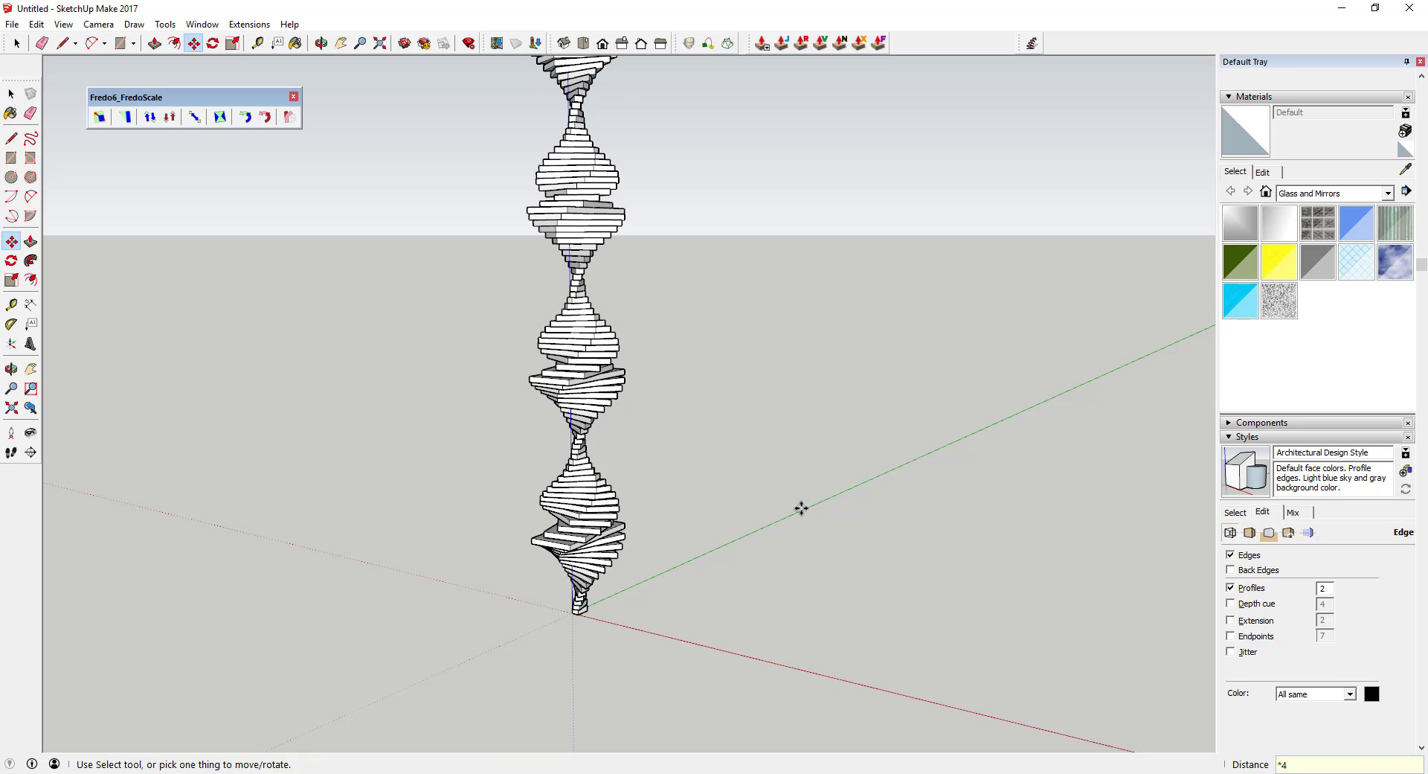
pyautogui.scroll(-4, 801, 507)
pyautogui.moveTo(812, 506); pyautogui.dragTo(725, 565, button='middle')
pyautogui.scroll(-3, 725, 564)
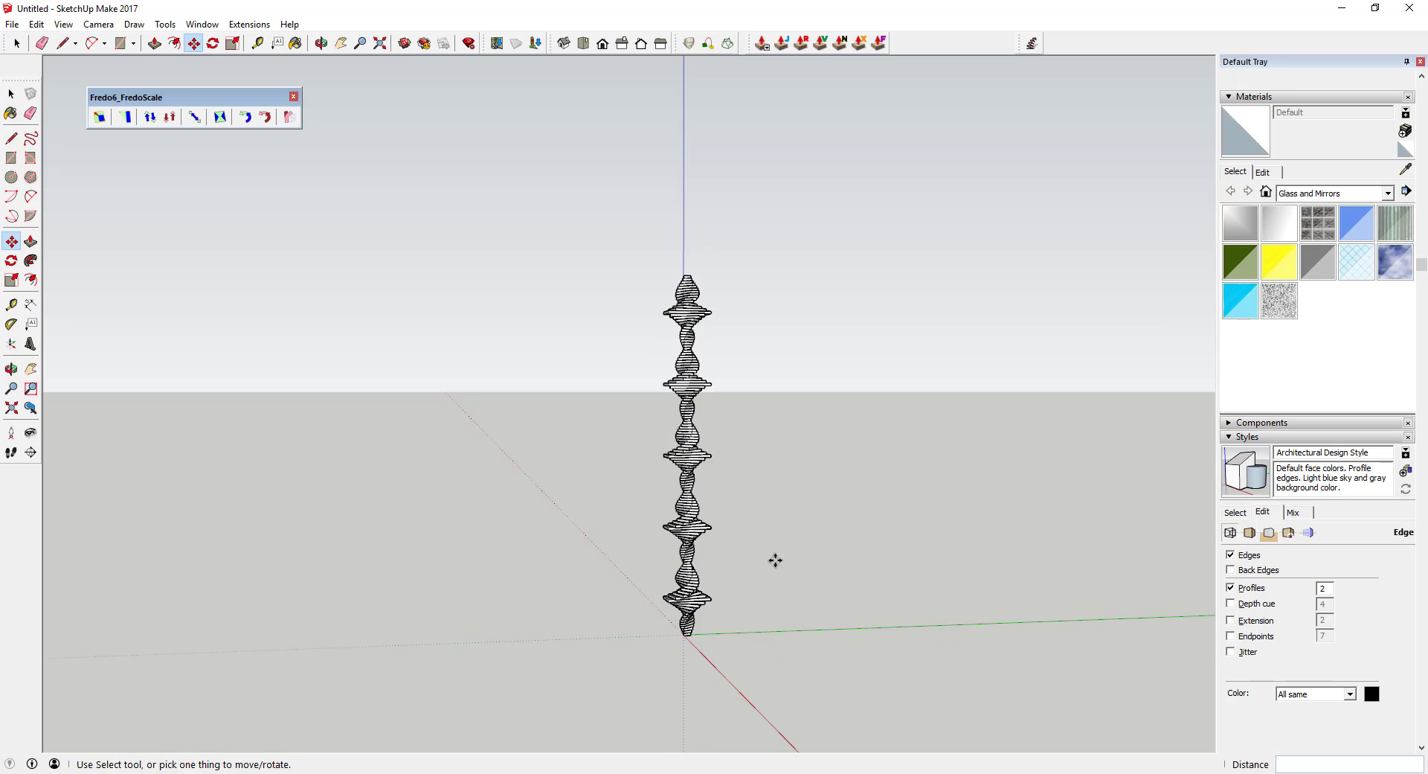
pyautogui.scroll(3, 774, 561)
pyautogui.scroll(-2, 756, 555)
pyautogui.press('space')
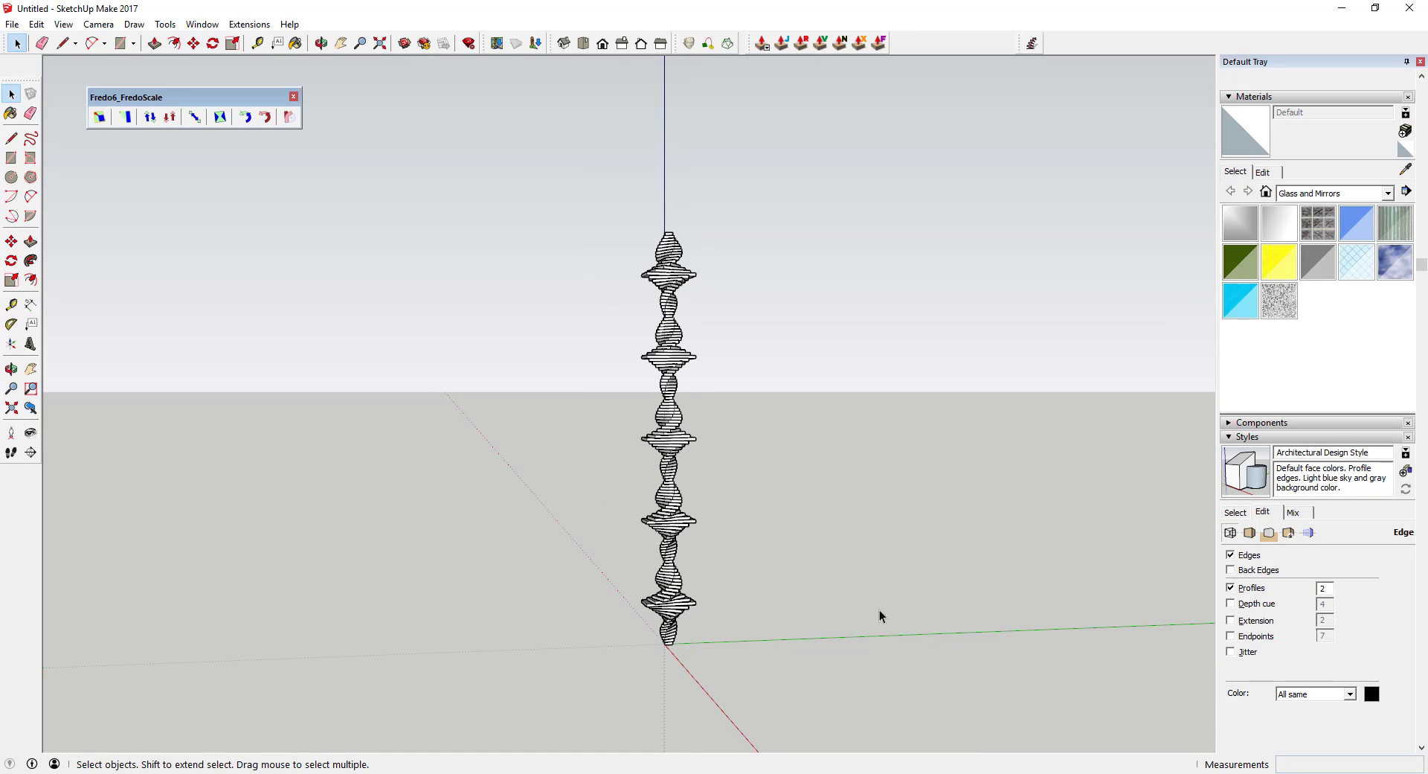
pyautogui.scroll(2, 945, 589)
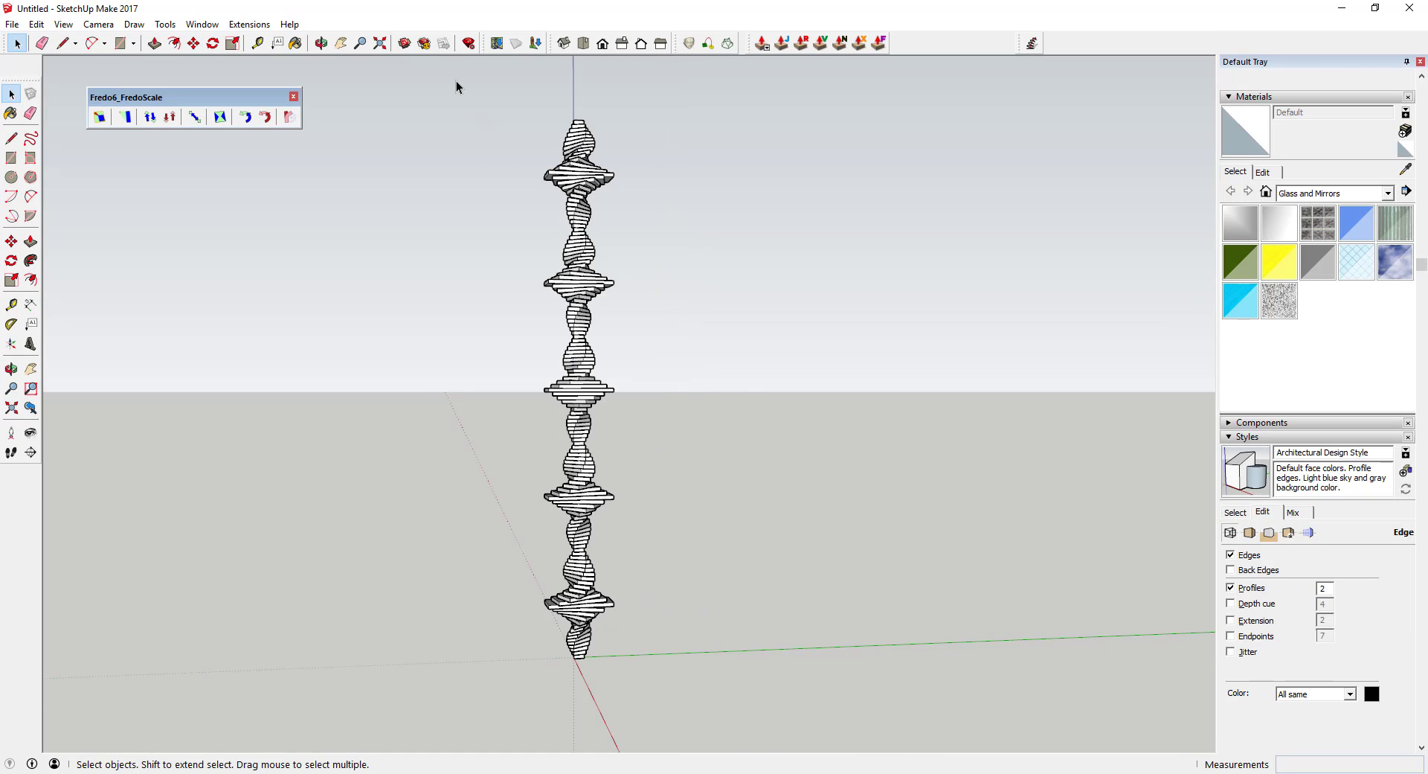
# Select the topmost copied double stack and delete it from the tower
pyautogui.moveTo(455, 80); pyautogui.dragTo(692, 683)
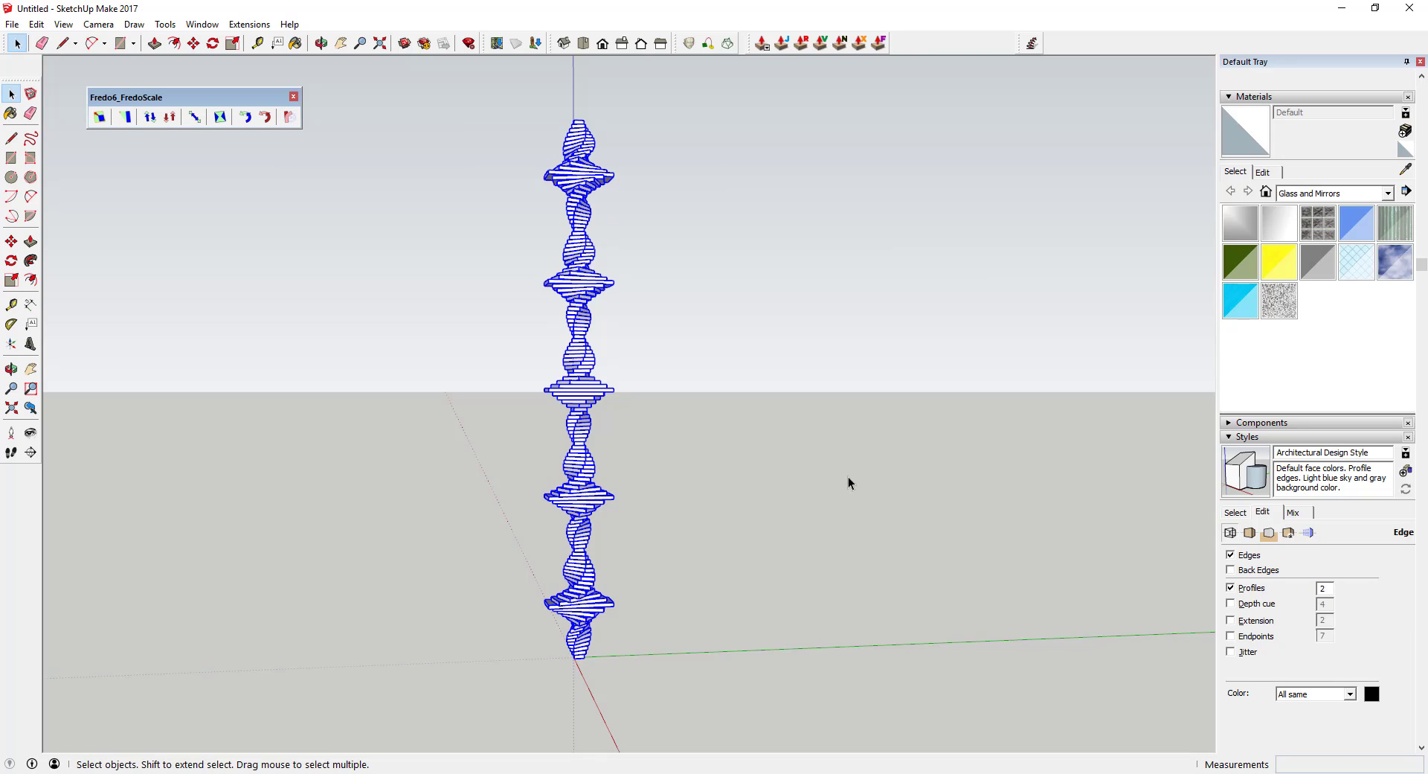
pyautogui.click(749, 286)
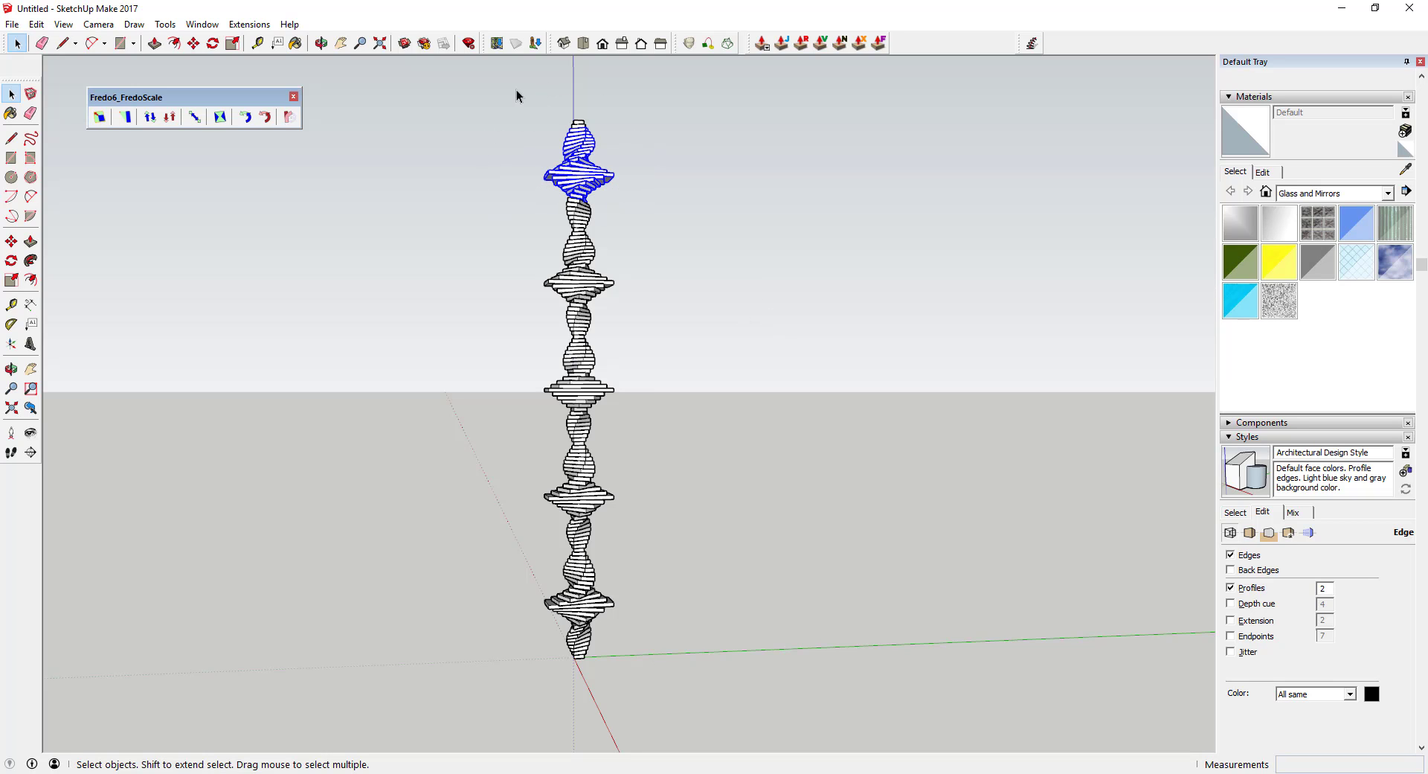
pyautogui.moveTo(517, 91); pyautogui.dragTo(630, 226)
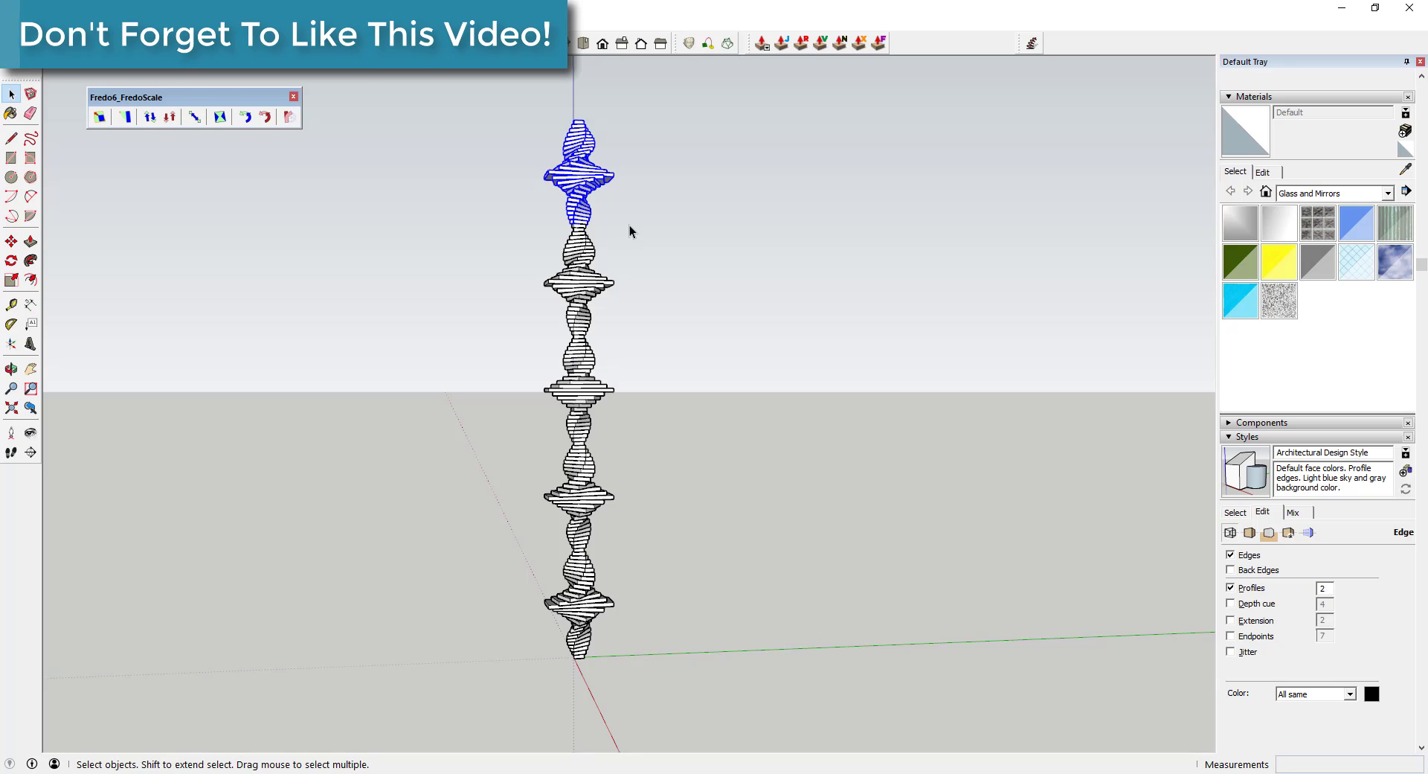
pyautogui.click(630, 225)
pyautogui.moveTo(631, 226); pyautogui.dragTo(645, 311, button='middle')
pyautogui.scroll(6, 579, 224)
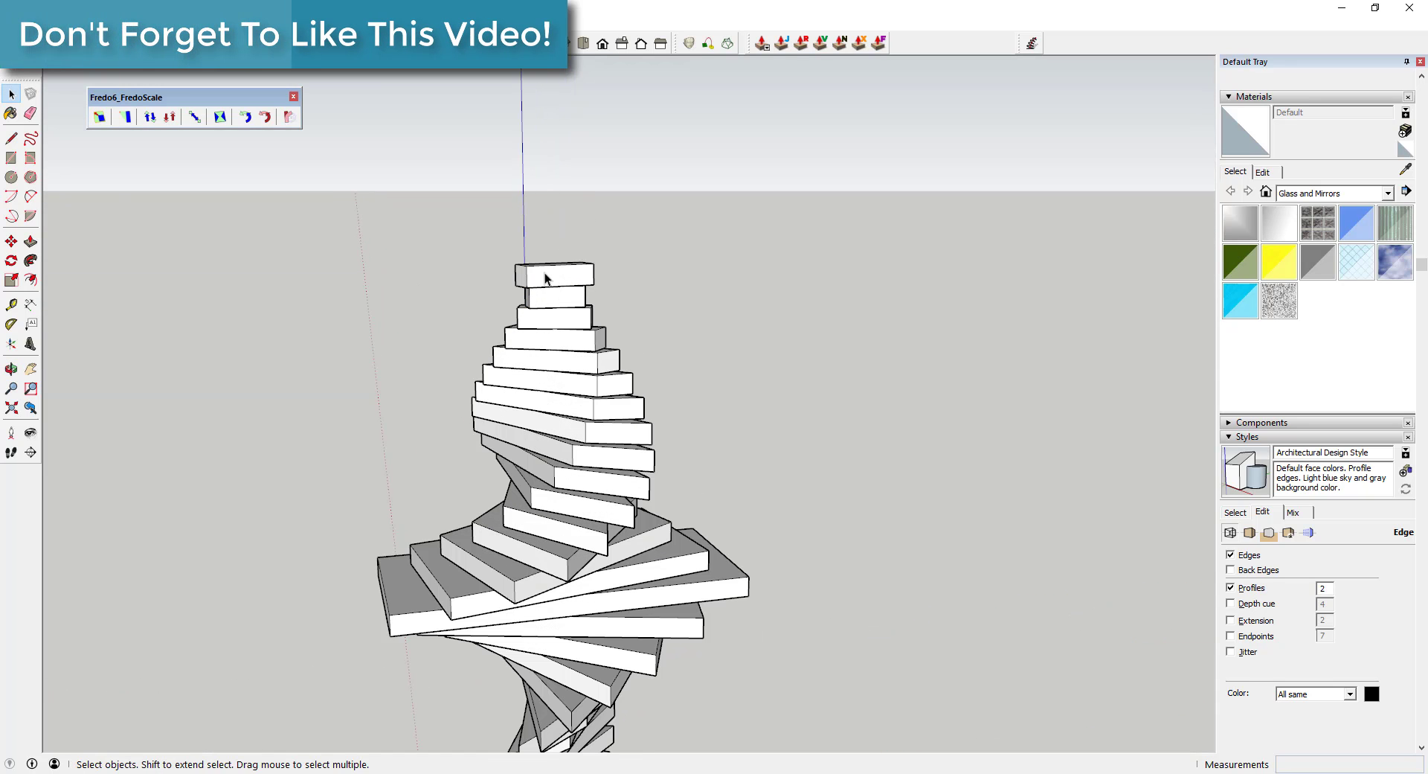
pyautogui.scroll(-10, 660, 213)
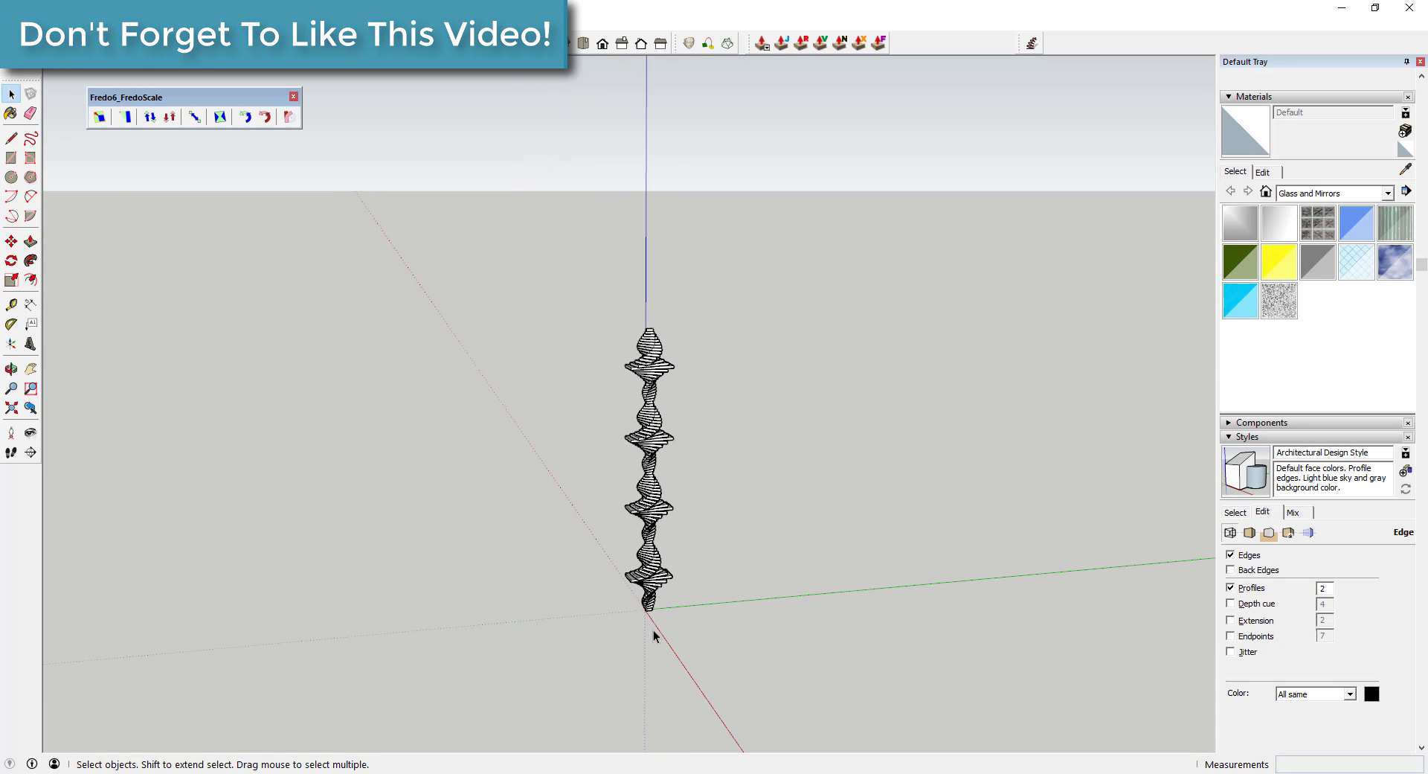
pyautogui.scroll(5, 649, 575)
pyautogui.moveTo(648, 576)
pyautogui.mouseDown(button='middle')
pyautogui.moveTo(670, 510)
pyautogui.moveTo(645, 595)
pyautogui.mouseUp(button='middle')
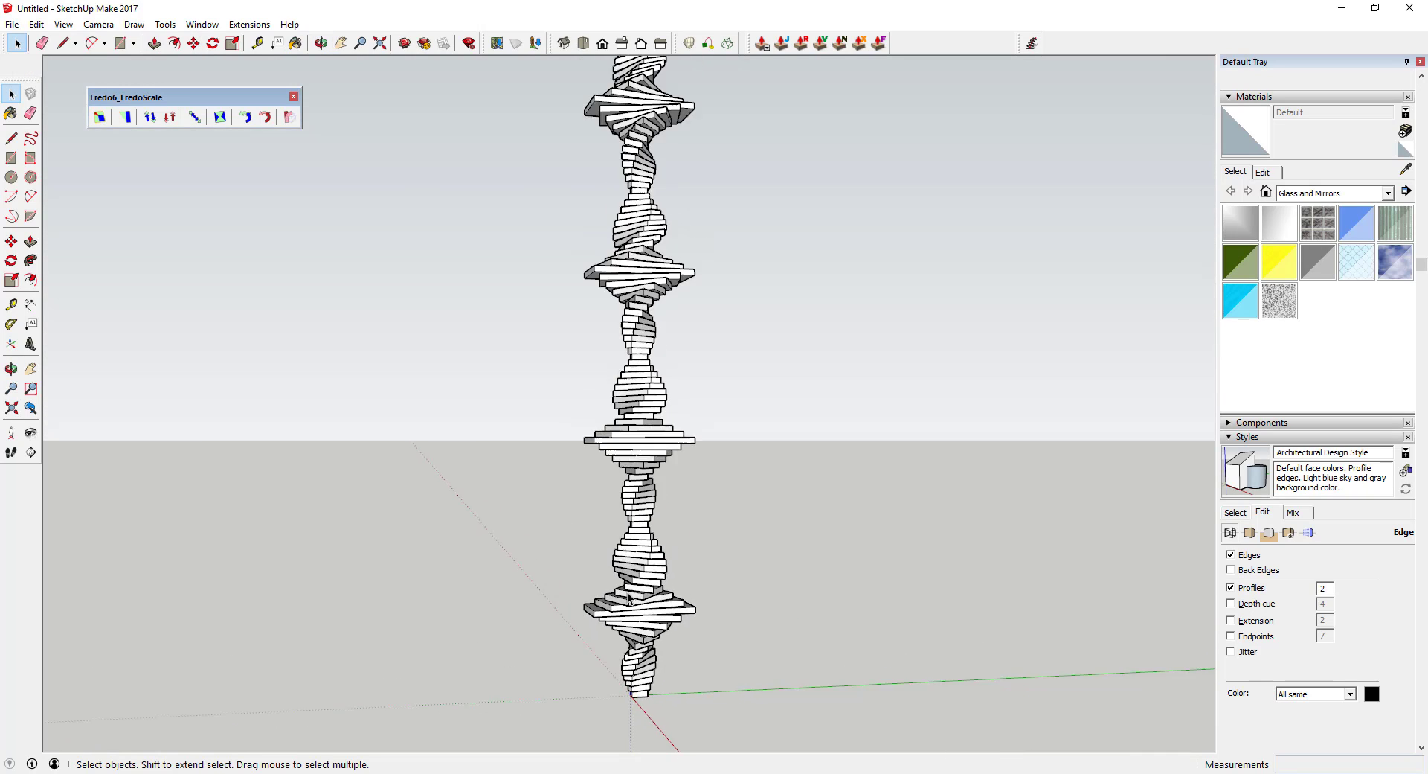
pyautogui.scroll(-1, 645, 595)
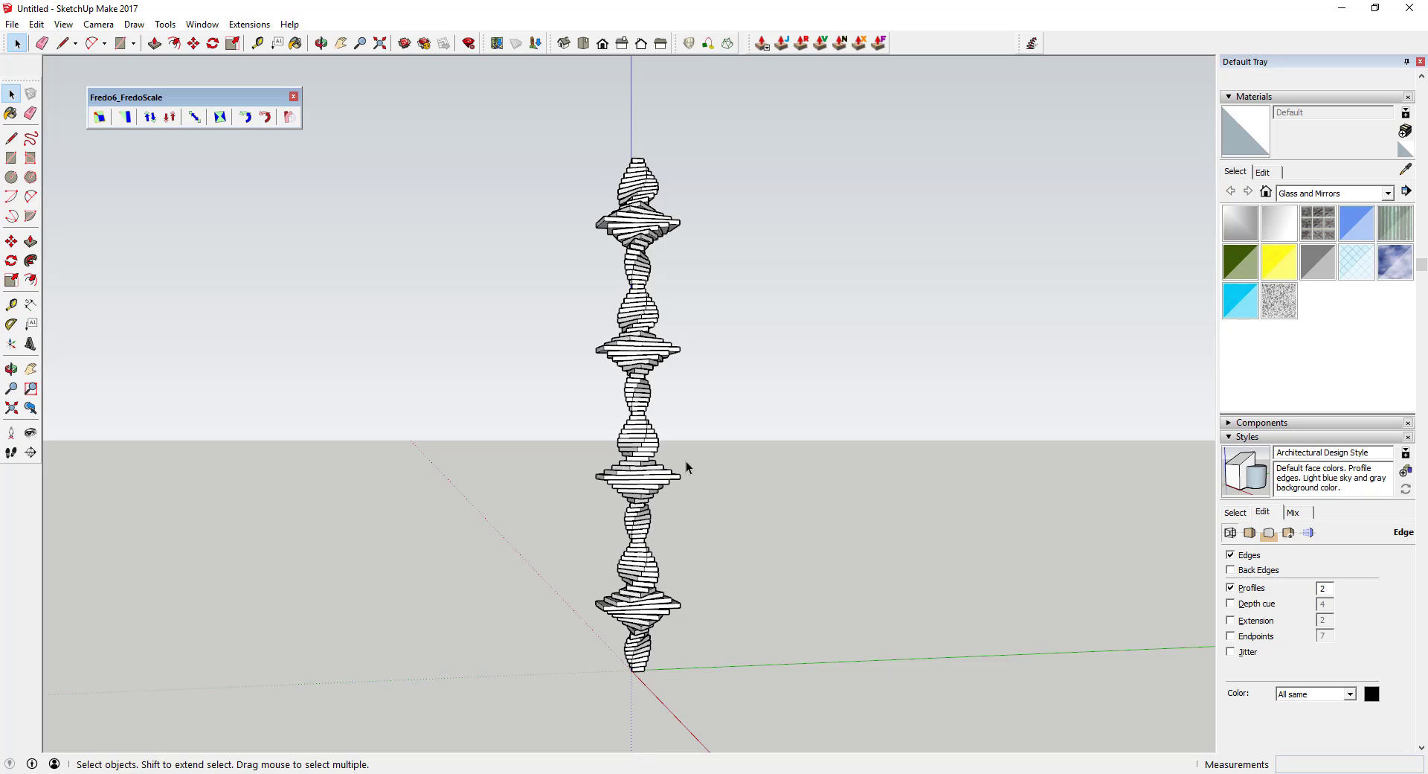
# Select the whole tower and start a Radial Bending with its origin at the bottom box's lower edge midpoint, plane locked to the red axis
pyautogui.moveTo(515, 118); pyautogui.dragTo(772, 749)
pyautogui.click(289, 119)
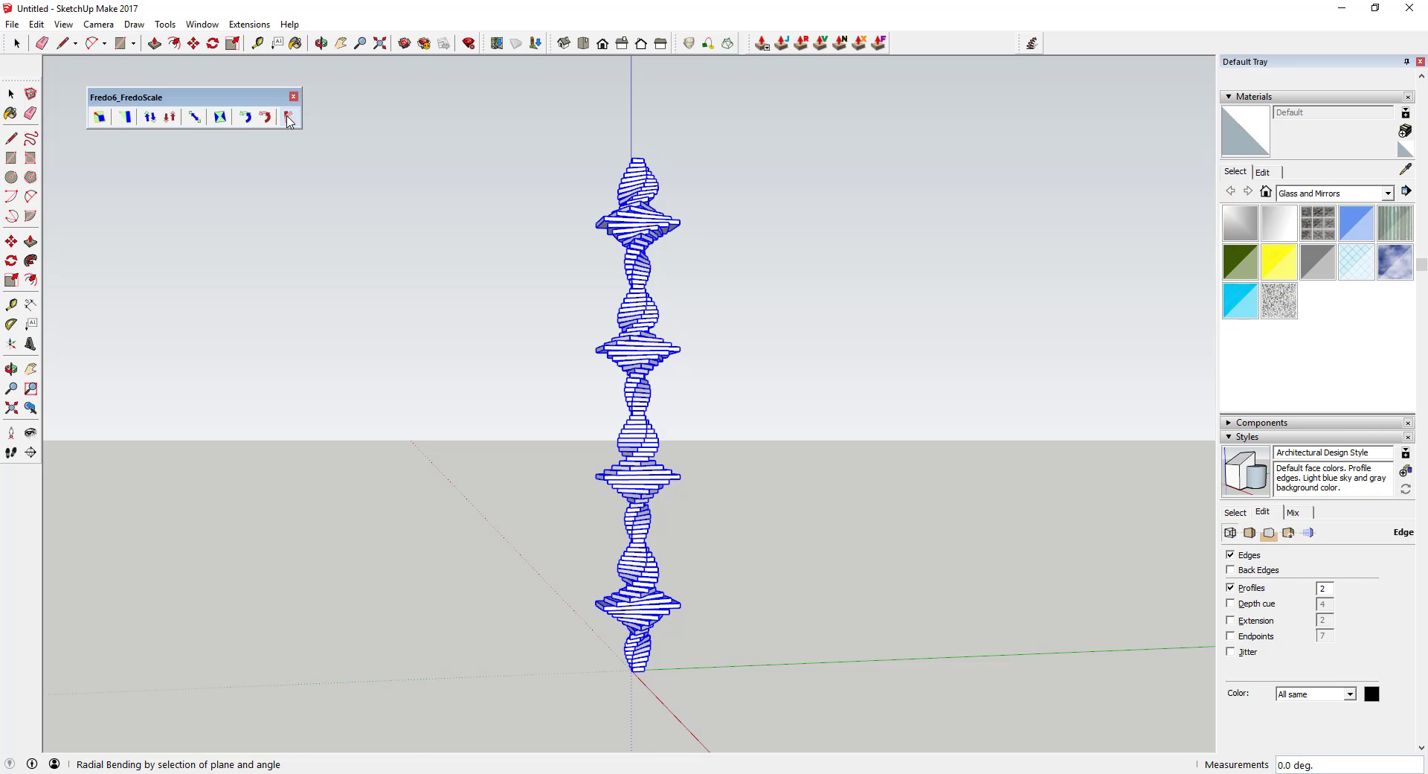
pyautogui.scroll(6, 636, 674)
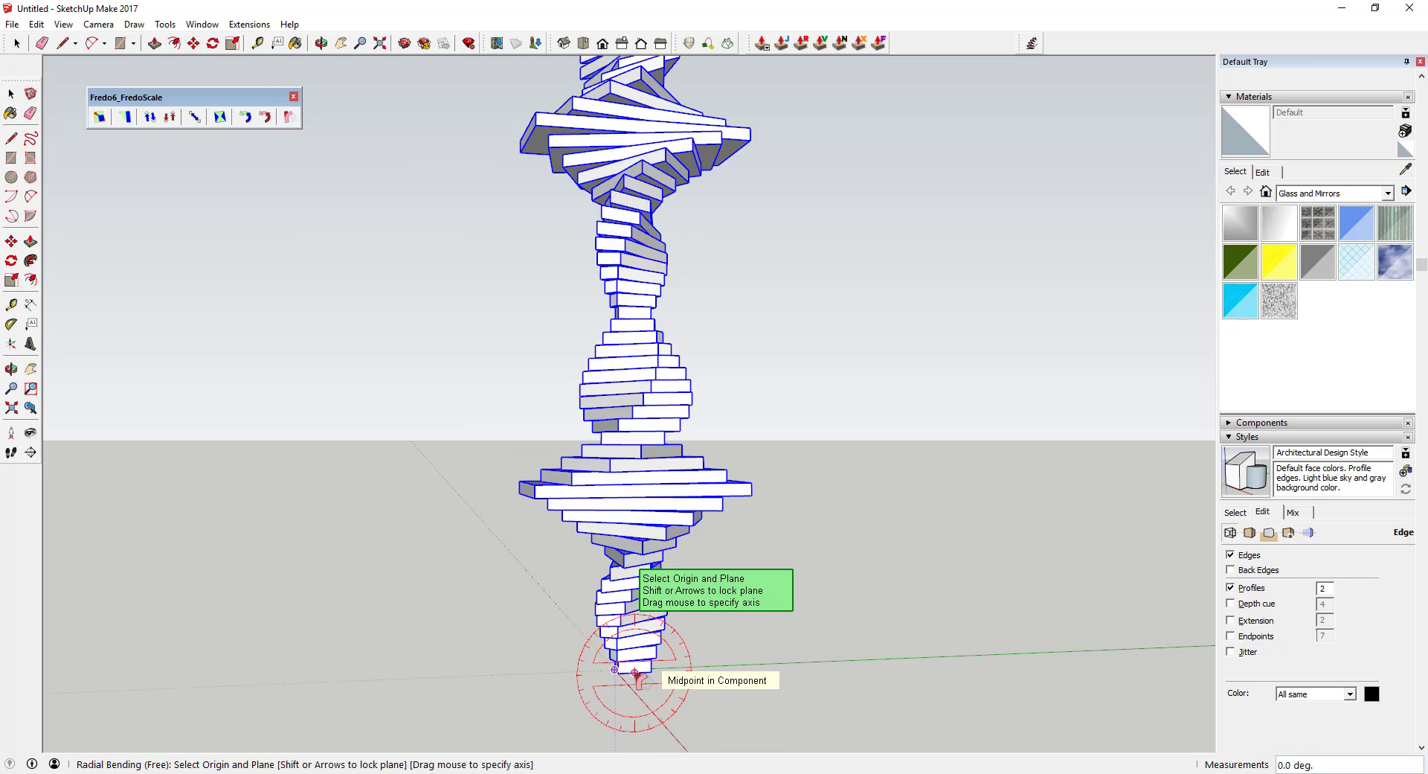
pyautogui.scroll(2, 634, 674)
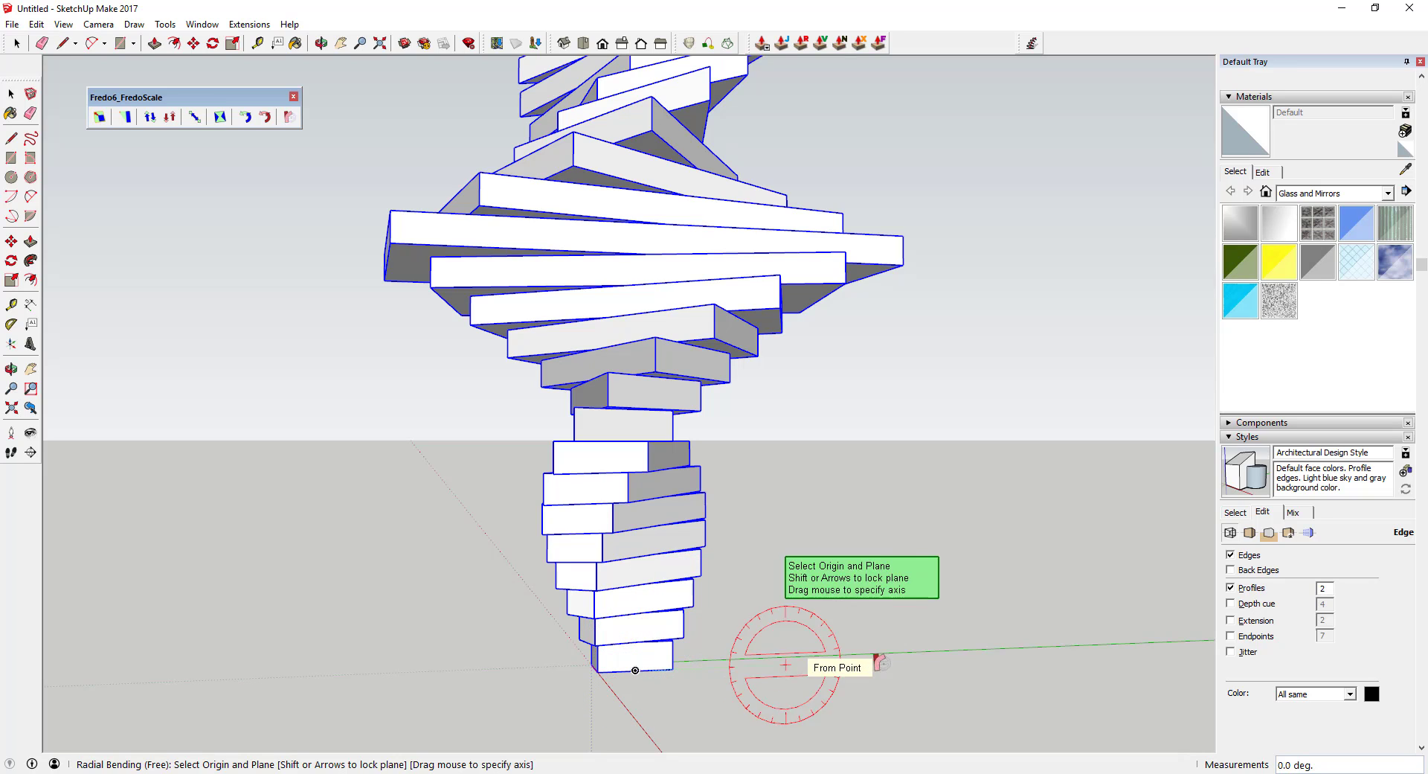
pyautogui.press('Right')
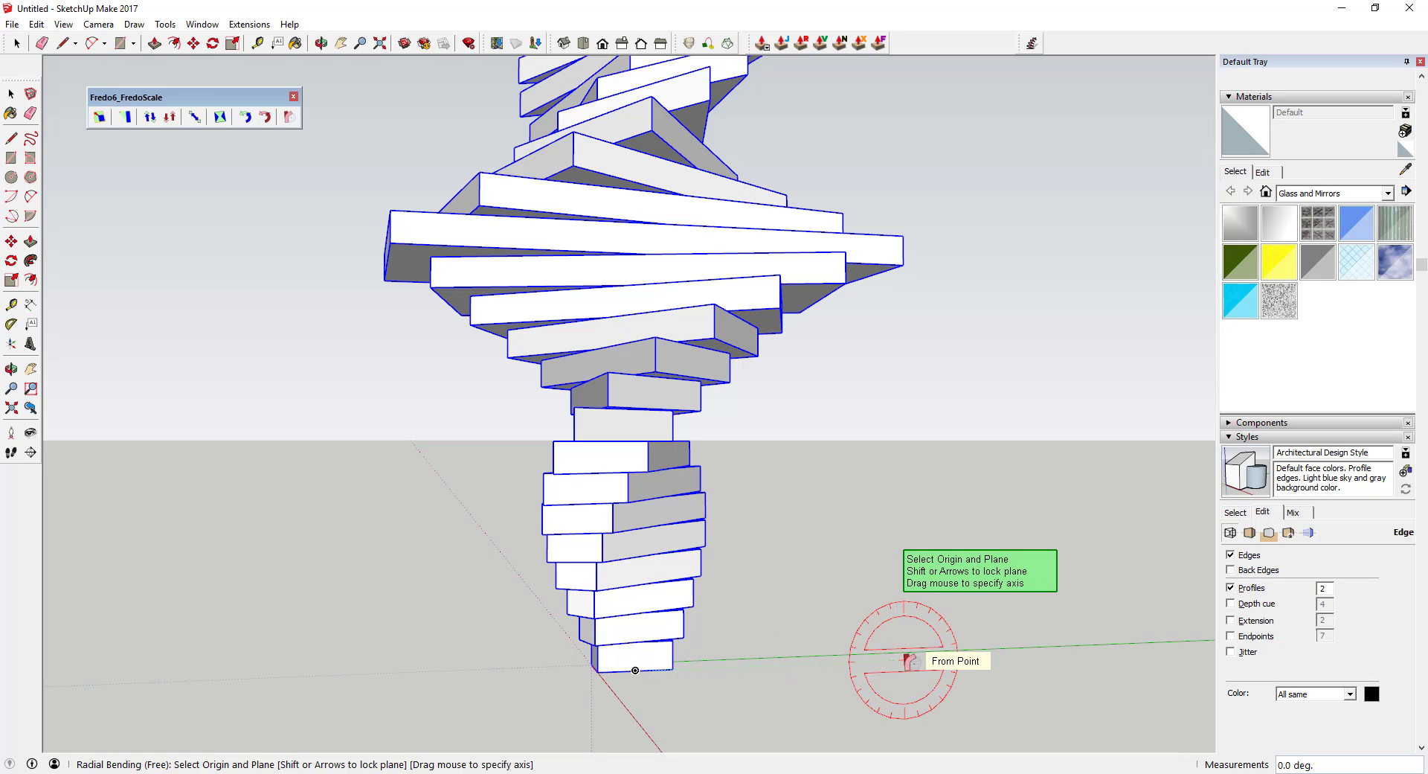
pyautogui.press('Up')
pyautogui.press('Left')
pyautogui.press('Right')
pyautogui.press('Up')
pyautogui.press('Right')
pyautogui.press('Left')
pyautogui.press('Right')
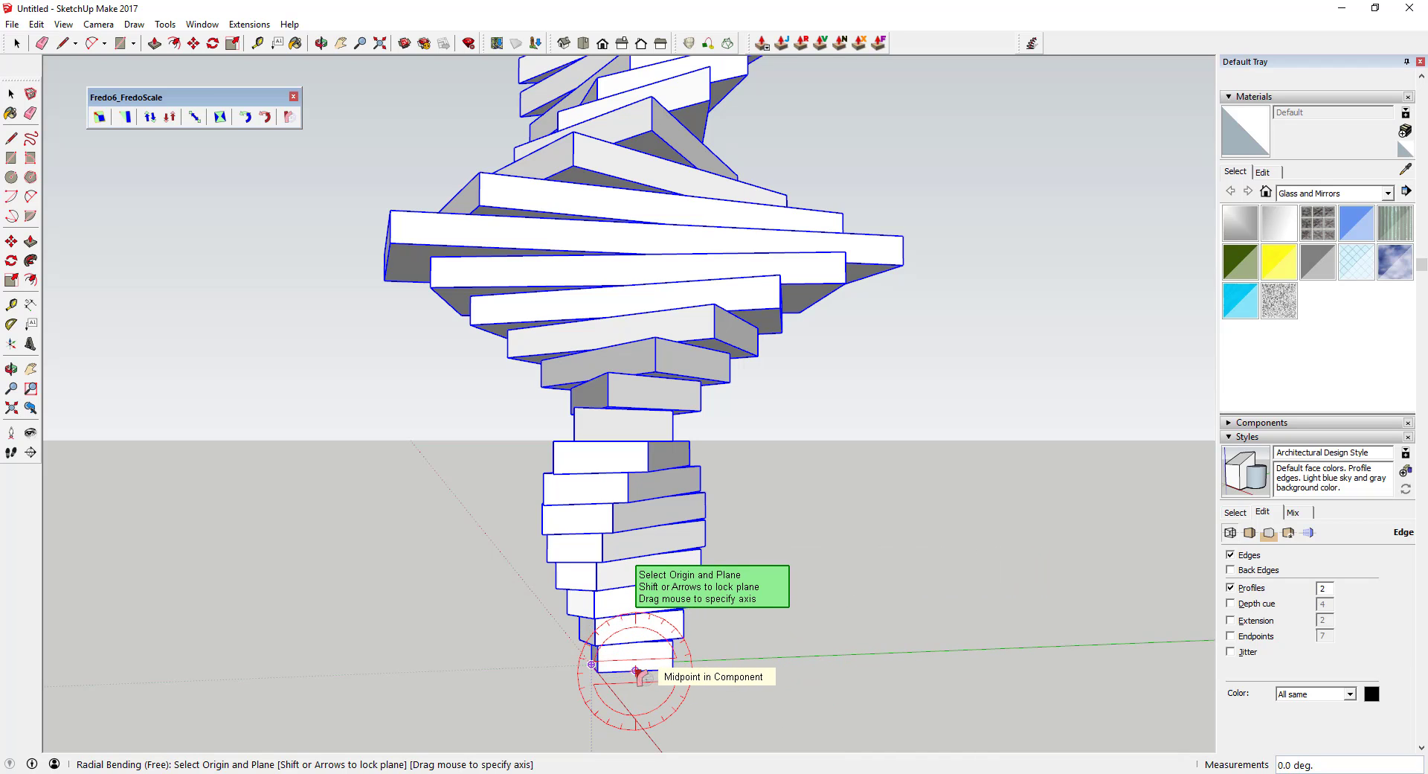
pyautogui.click(636, 671)
# Set the bend's reference direction and target point at the top box's upper edge midpoint, and bend the tower by 180 degrees
pyautogui.scroll(-10, 635, 672)
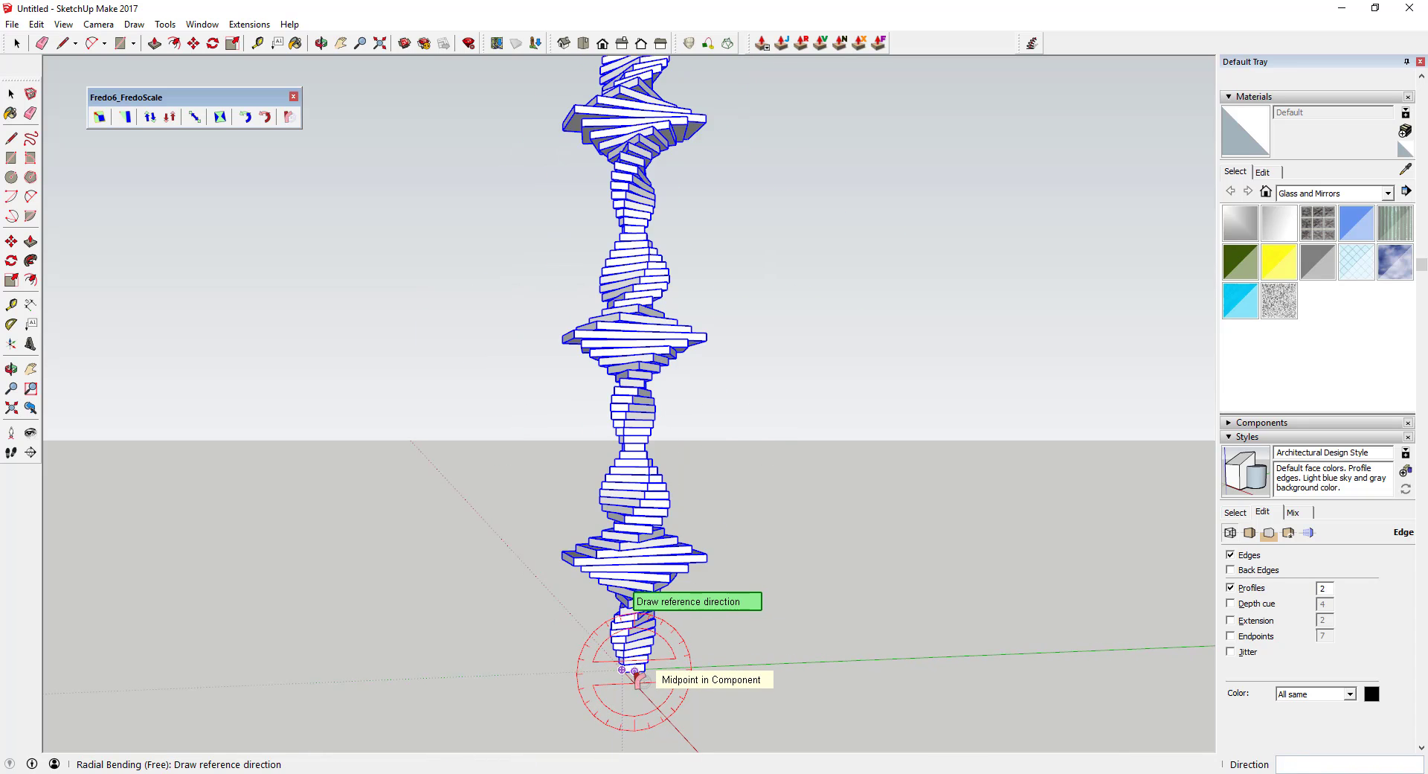
pyautogui.scroll(10, 632, 655)
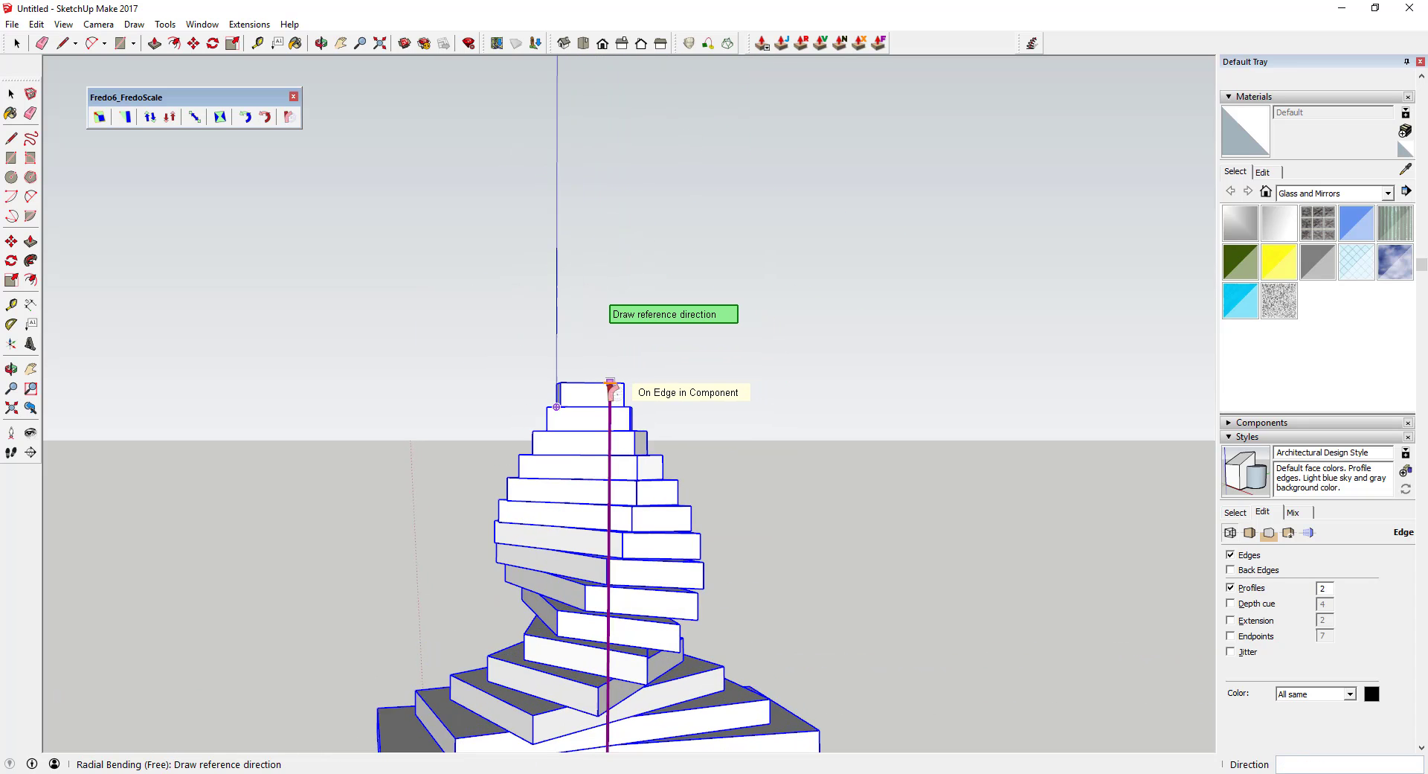
pyautogui.click(586, 381)
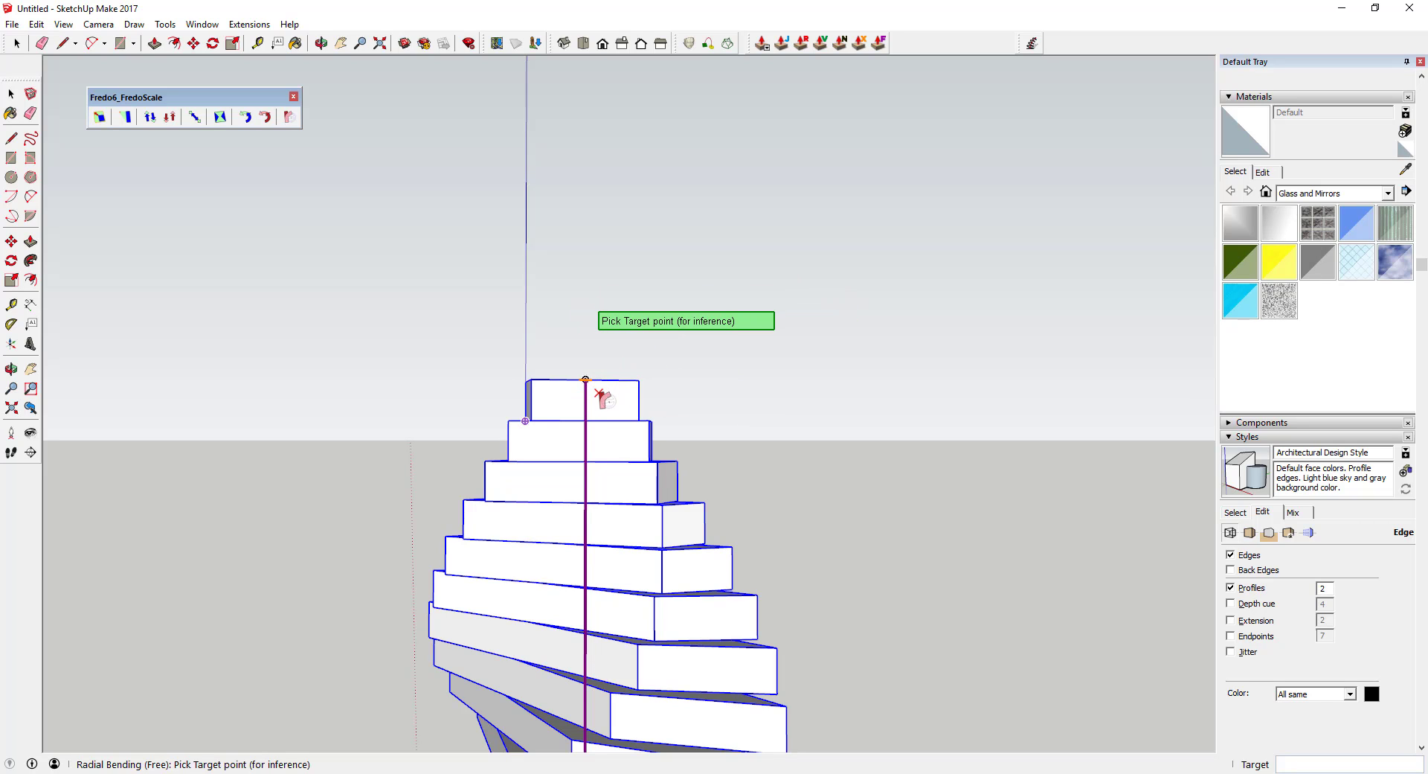
pyautogui.click(586, 381)
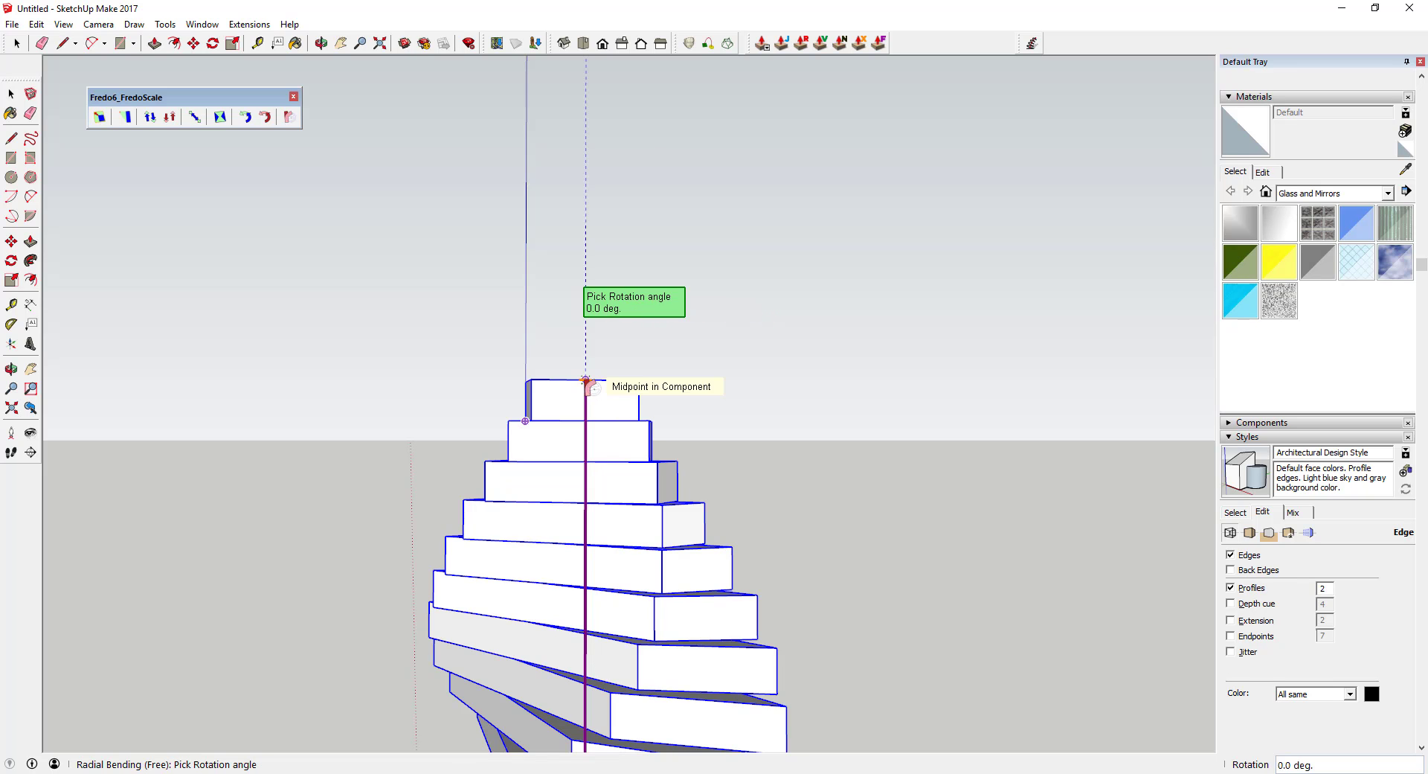
pyautogui.scroll(-3, 848, 402)
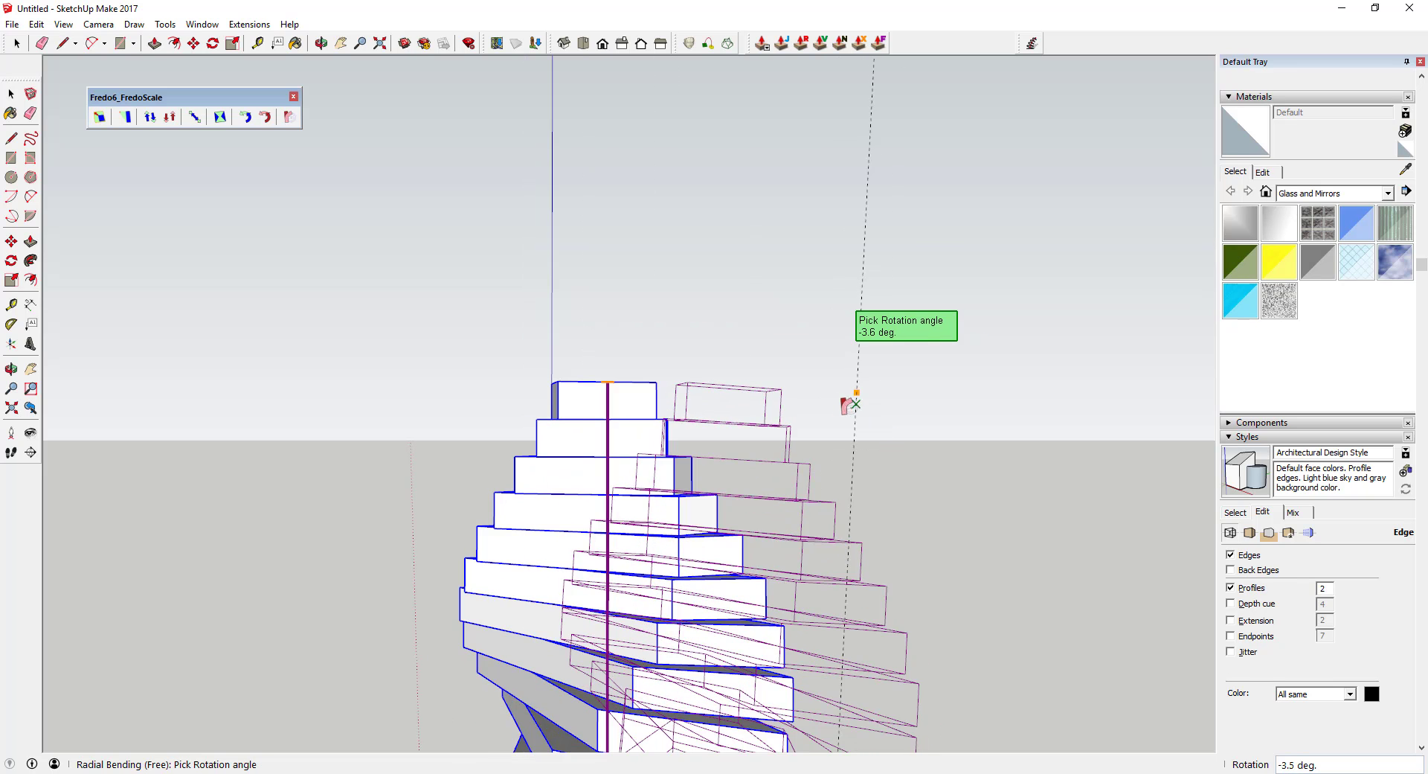
pyautogui.scroll(-10, 733, 394)
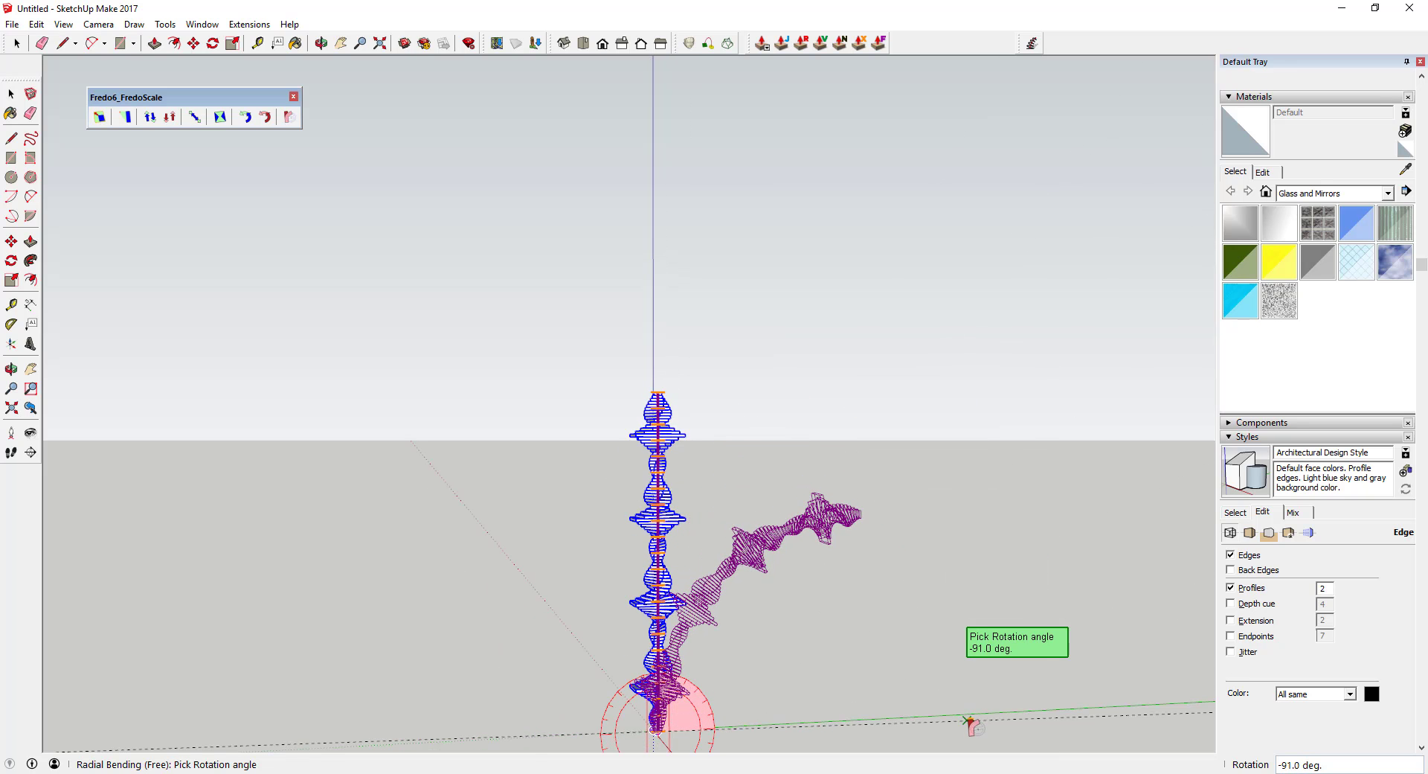
pyautogui.scroll(-4, 796, 636)
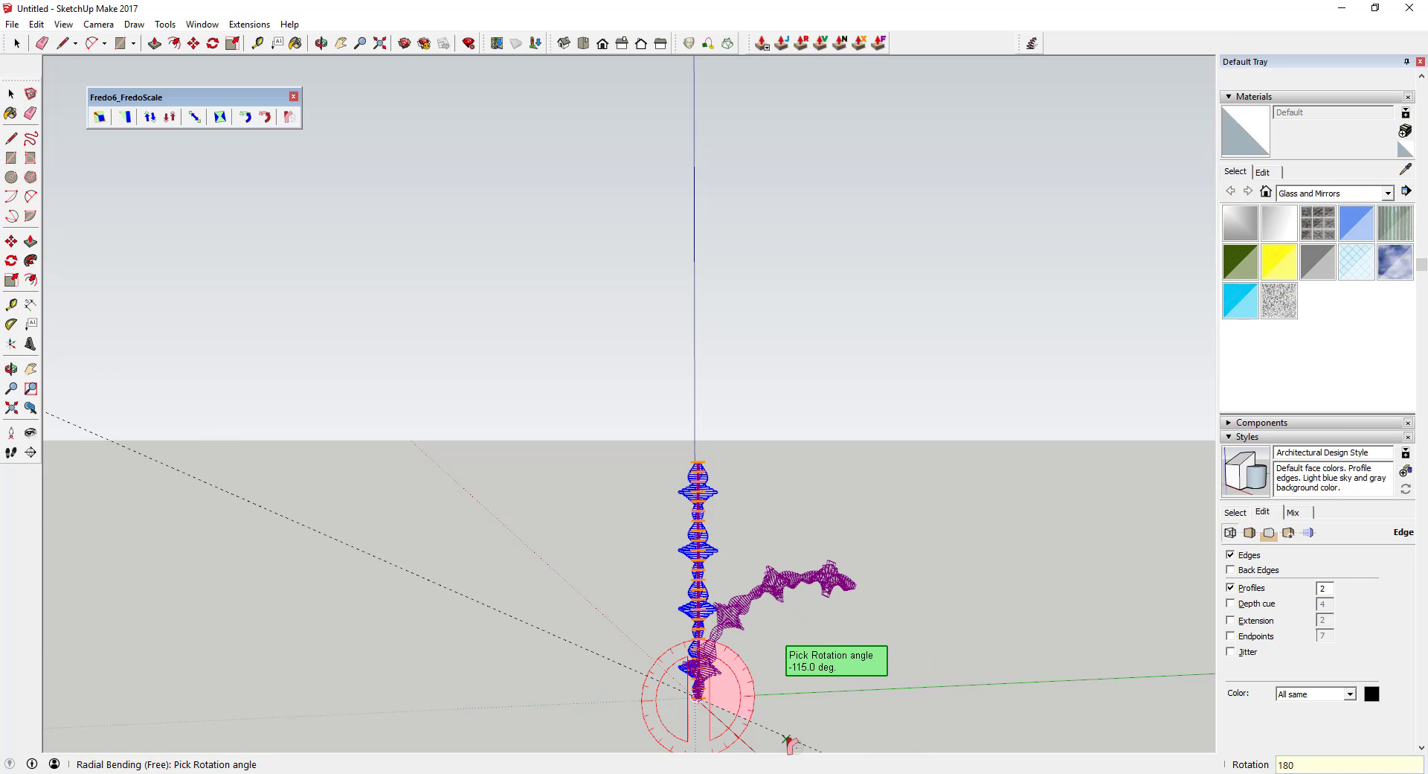
pyautogui.click(787, 740)
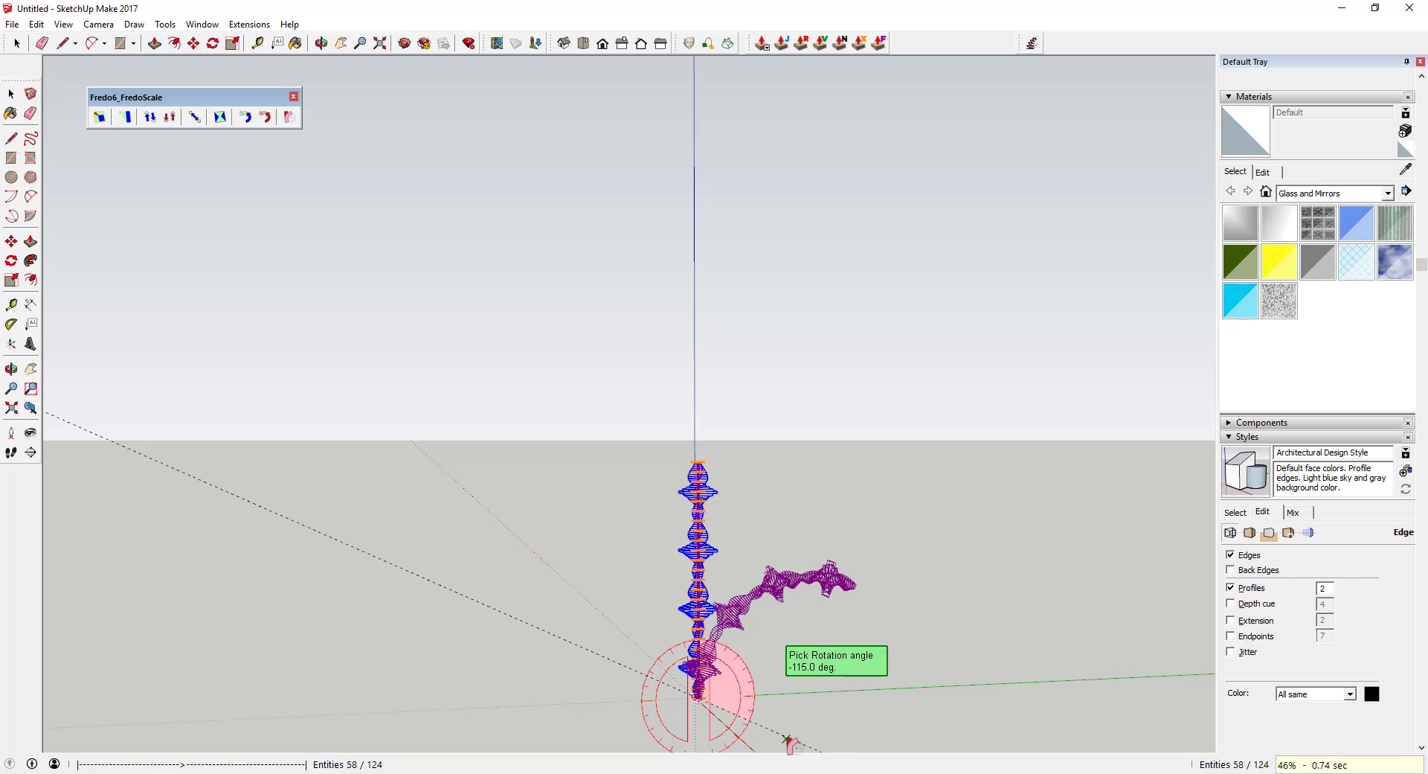
# Select all the boxes of the bent arch
pyautogui.scroll(5, 623, 717)
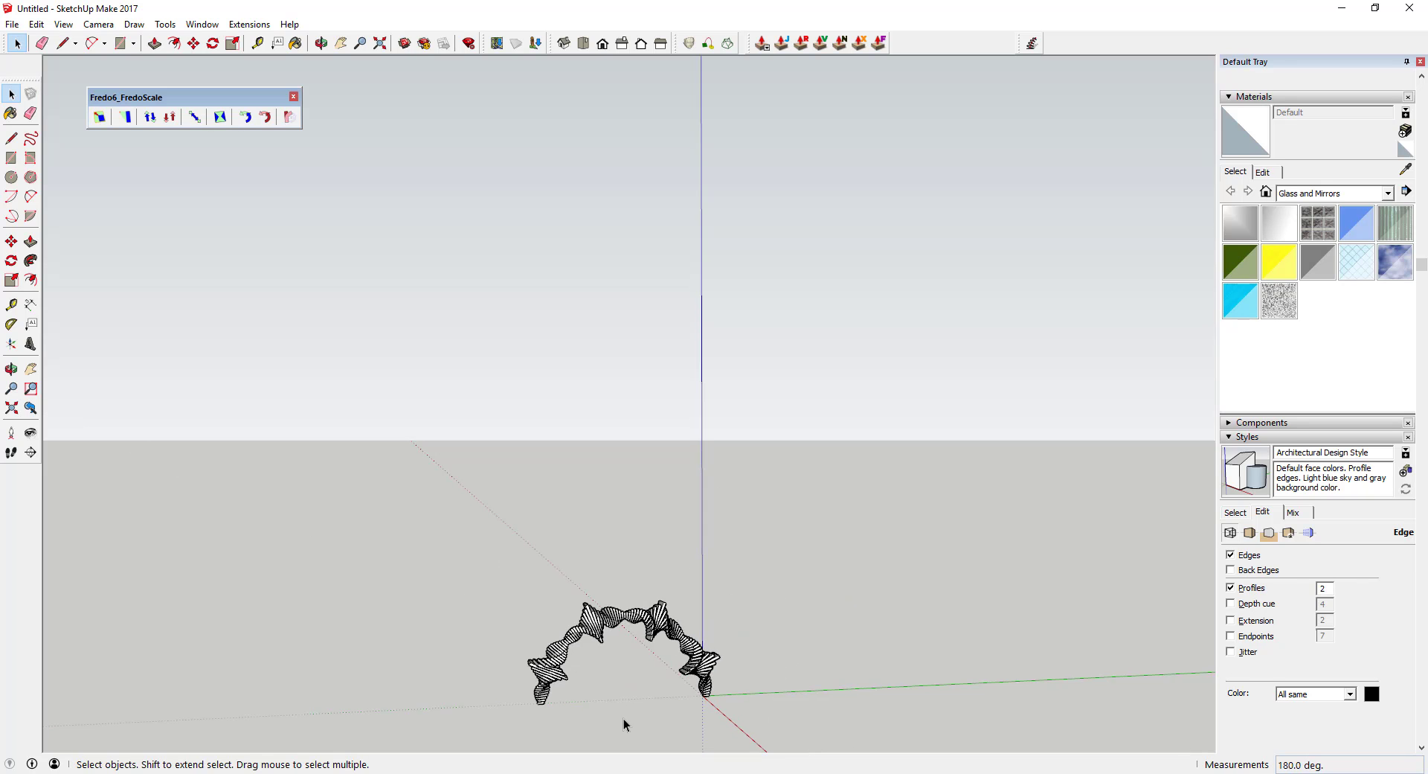
pyautogui.moveTo(569, 614); pyautogui.dragTo(773, 595, button='middle')
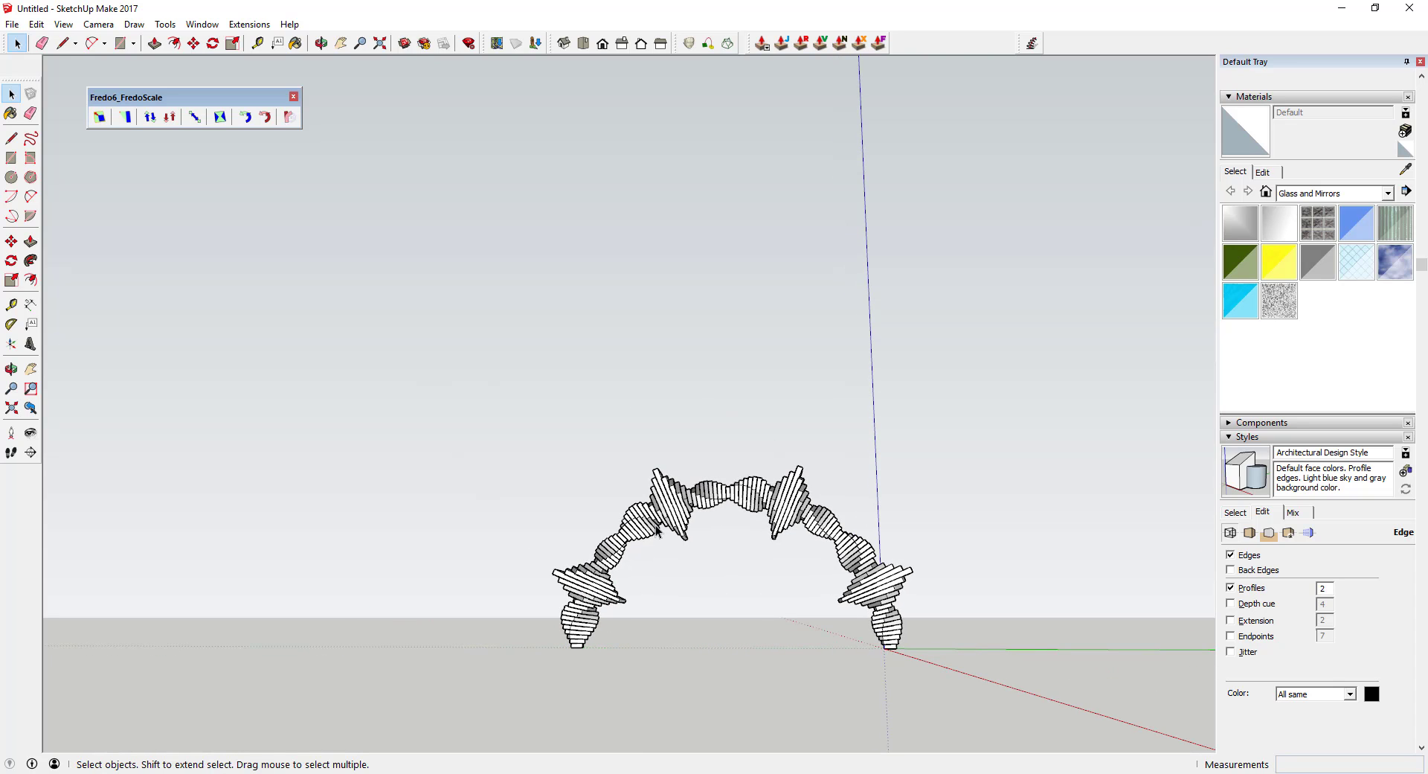
pyautogui.moveTo(448, 409); pyautogui.dragTo(1049, 714)
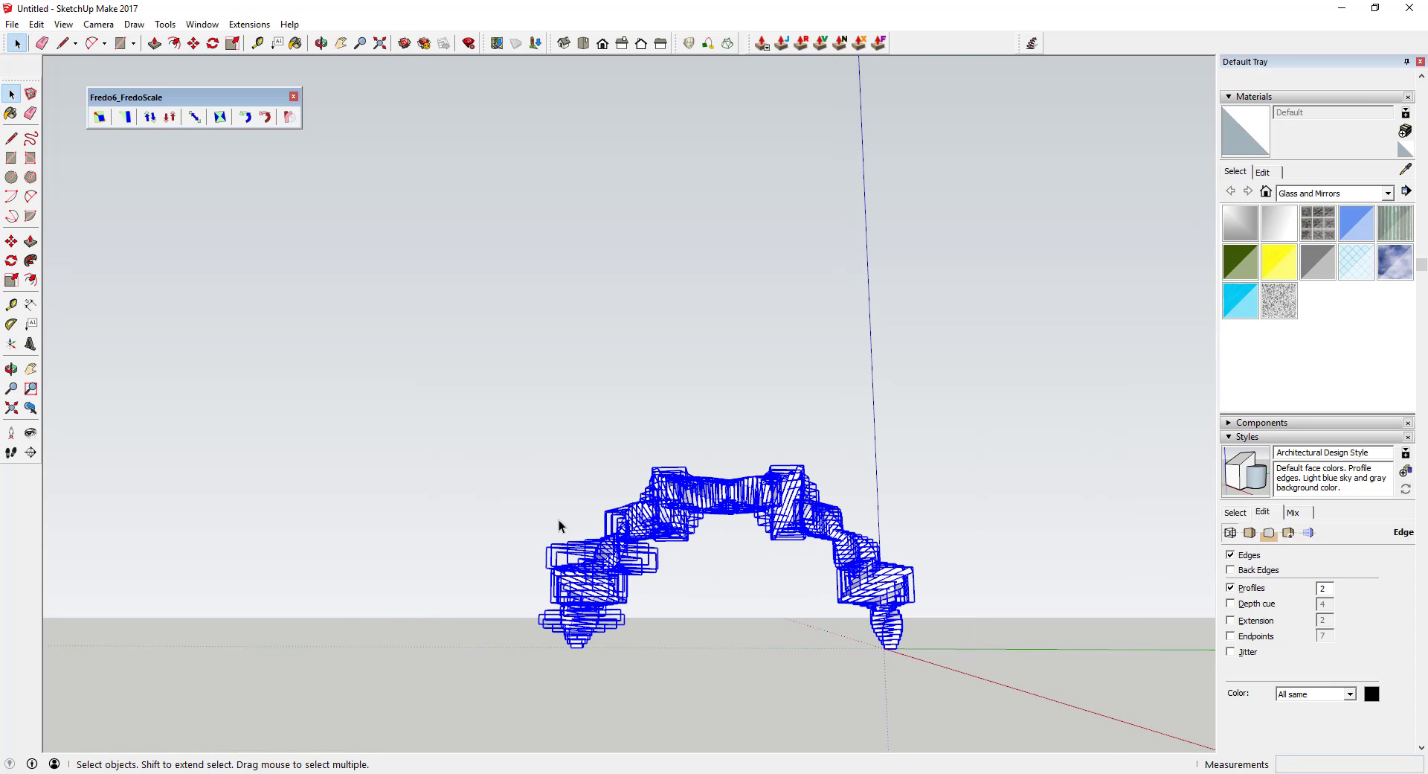
pyautogui.moveTo(560, 520); pyautogui.dragTo(957, 550, button='middle')
pyautogui.press('q')
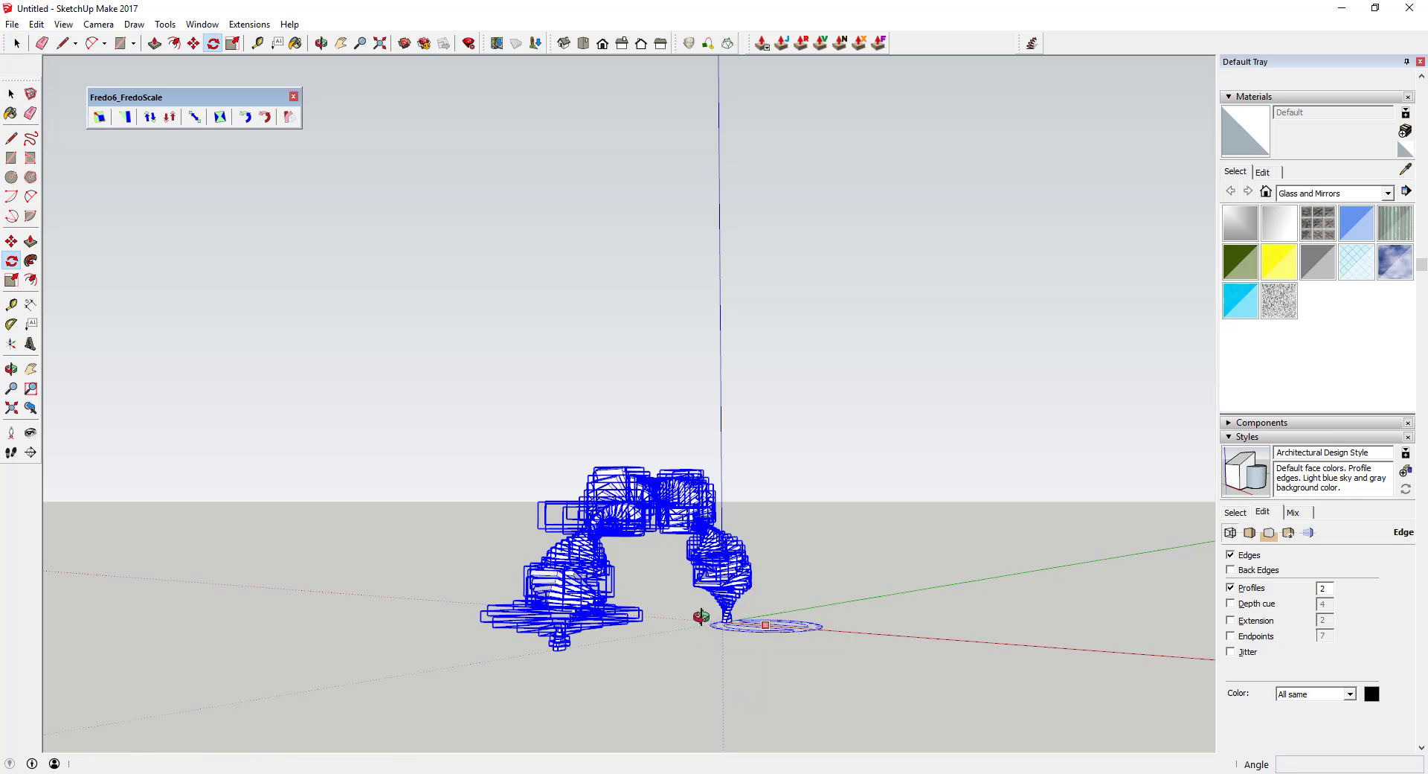
pyautogui.moveTo(701, 617); pyautogui.dragTo(610, 506, button='middle')
pyautogui.scroll(3, 743, 687)
pyautogui.click(854, 604)
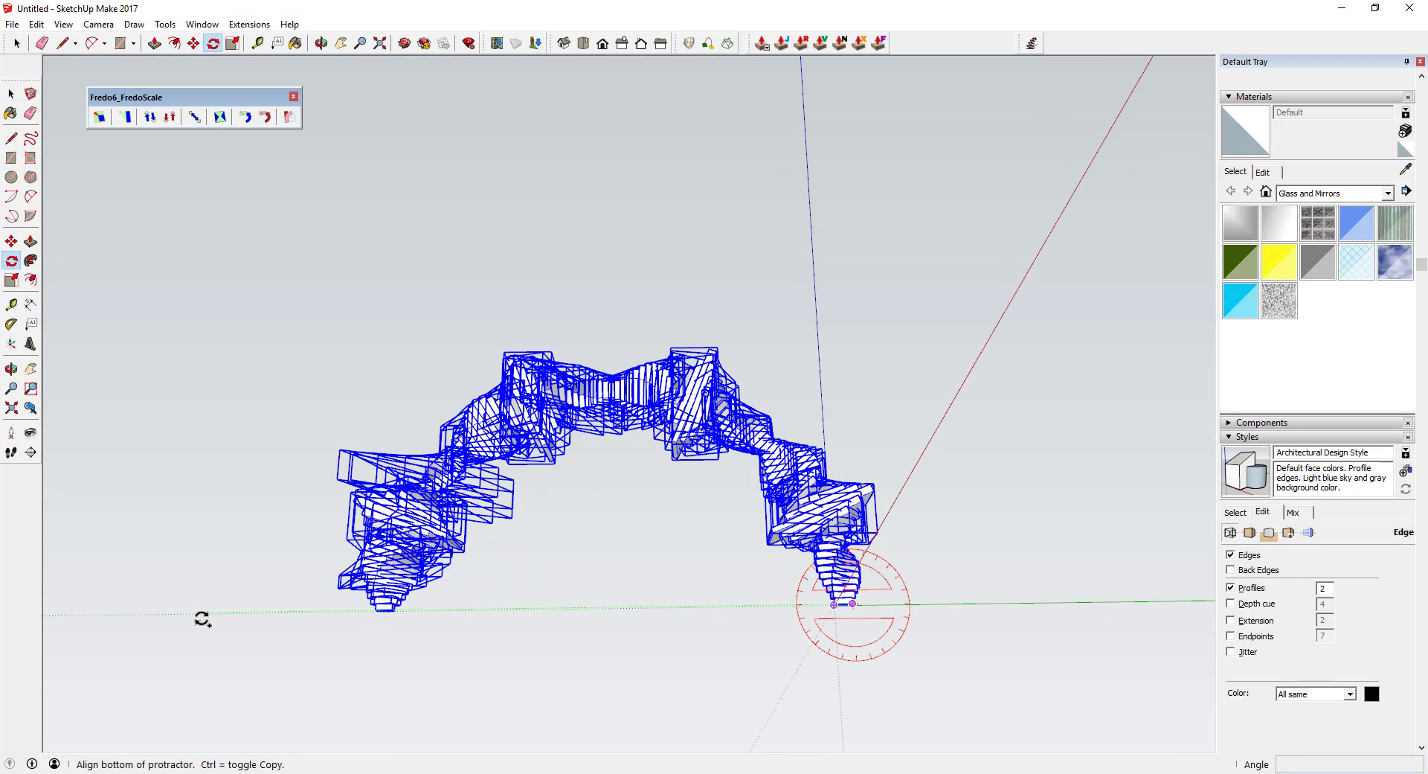
pyautogui.press('space')
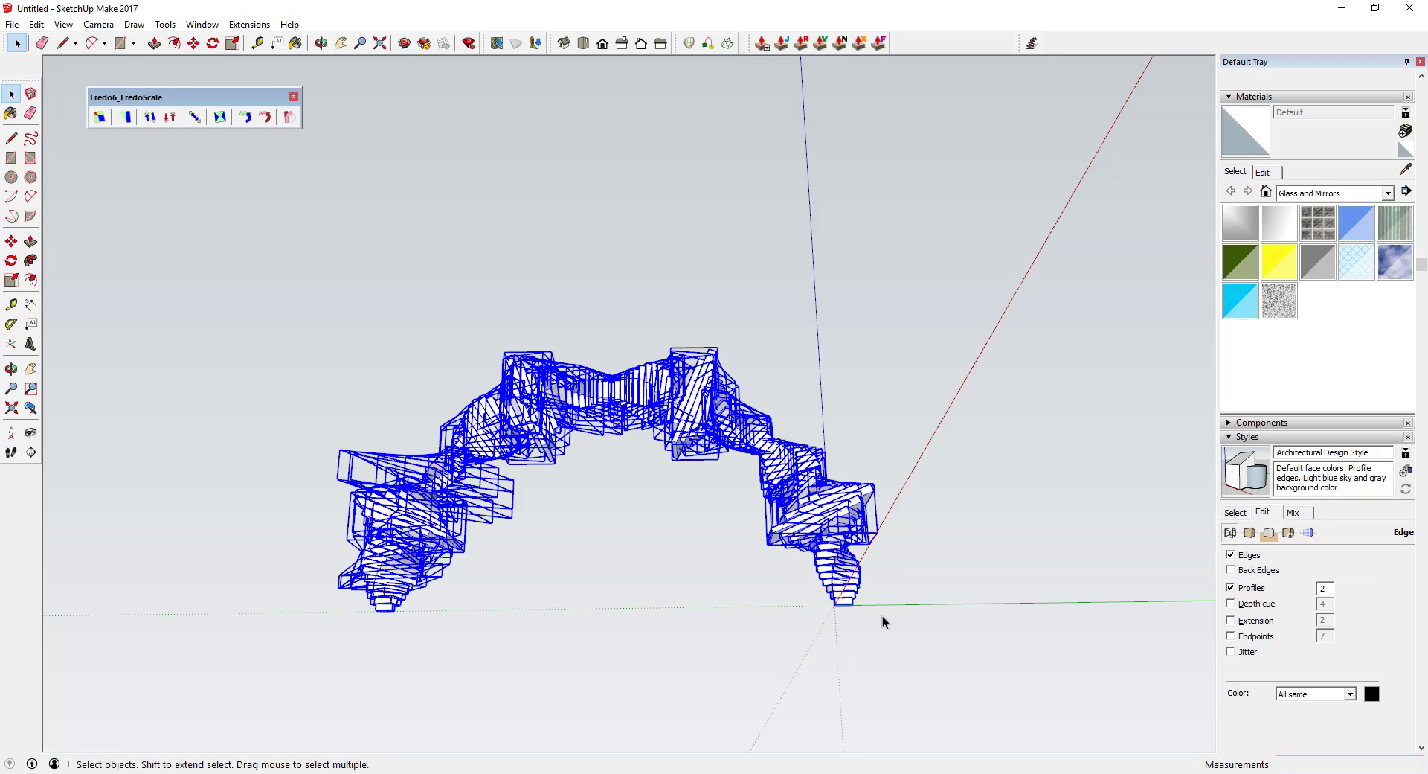
# Copy the selected arch along the green axis so the duplicate stands clear of the original
pyautogui.press('m')
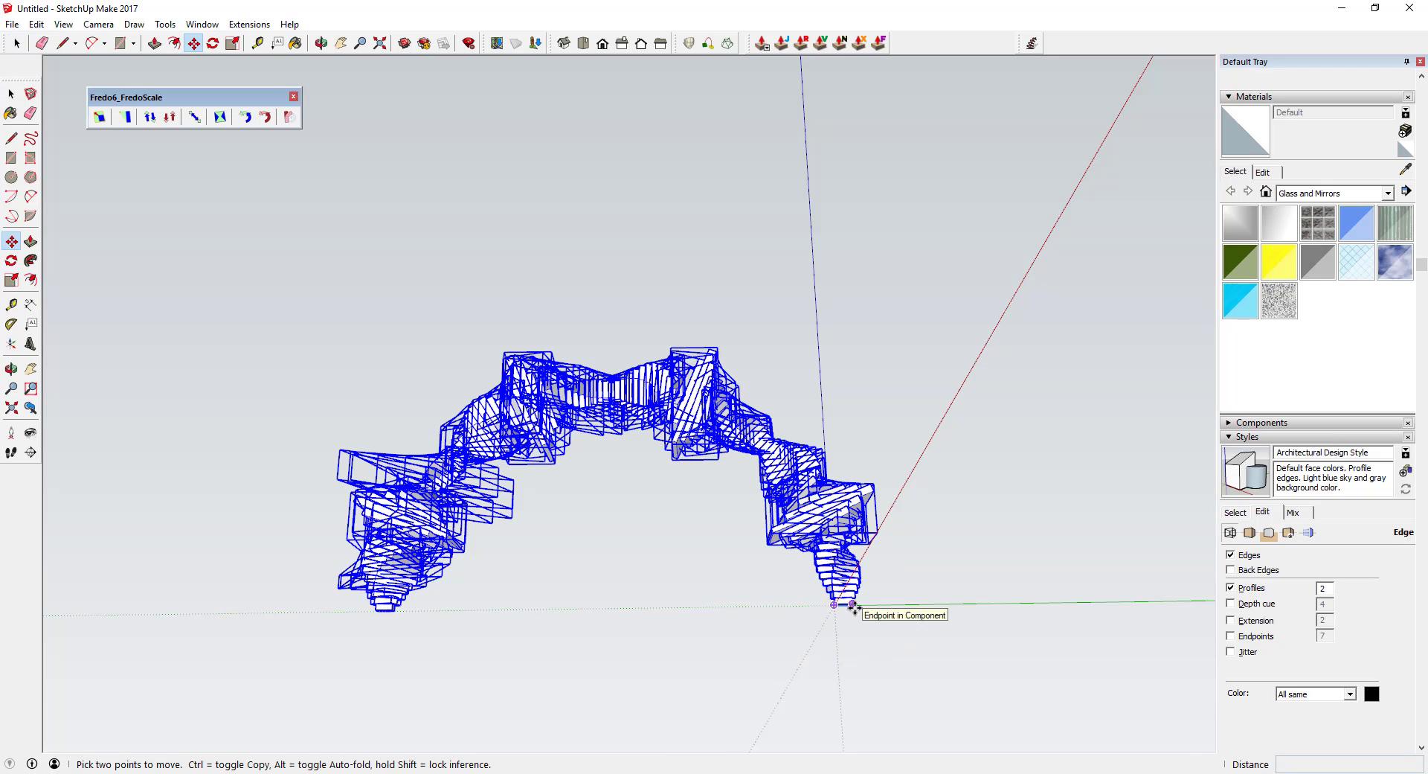
pyautogui.click(849, 612)
pyautogui.scroll(-4, 585, 616)
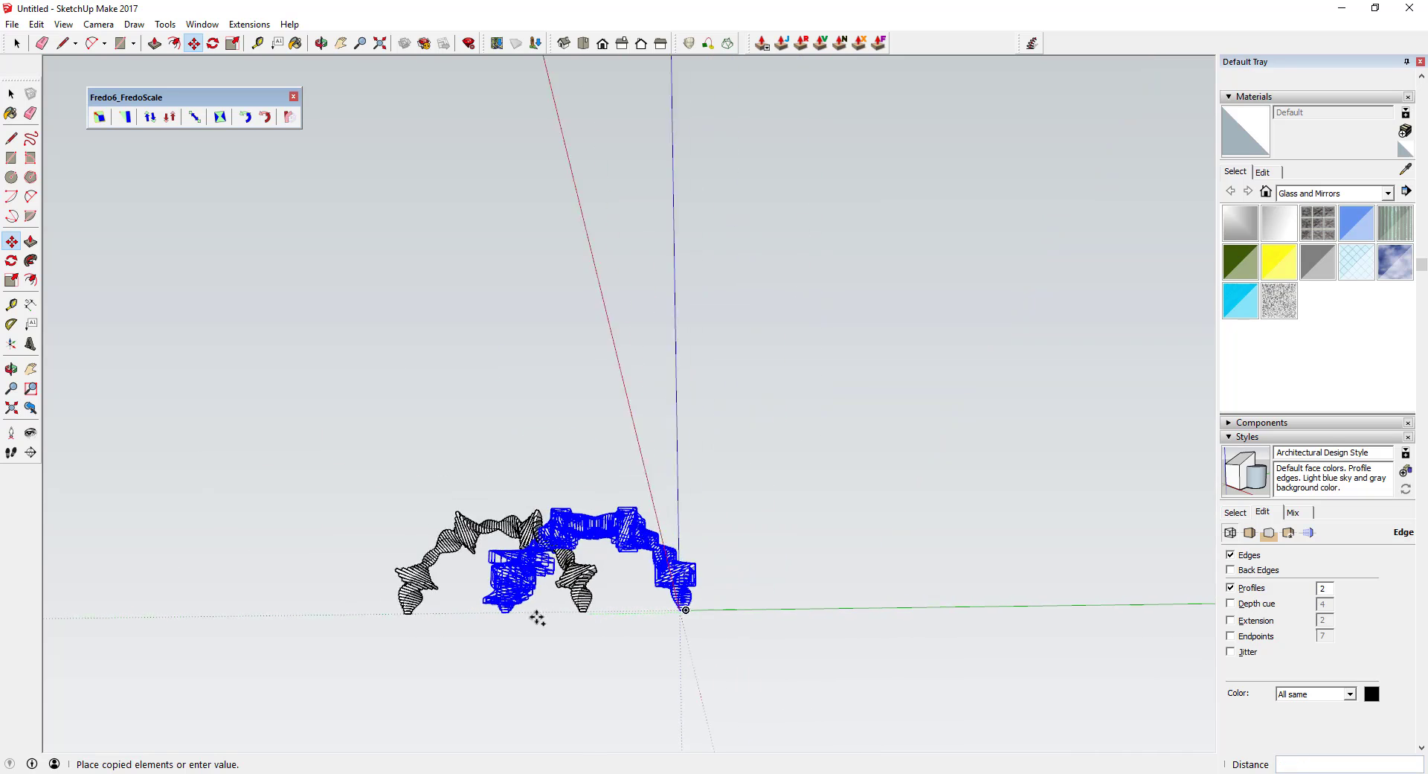
pyautogui.click(451, 618)
pyautogui.press('space')
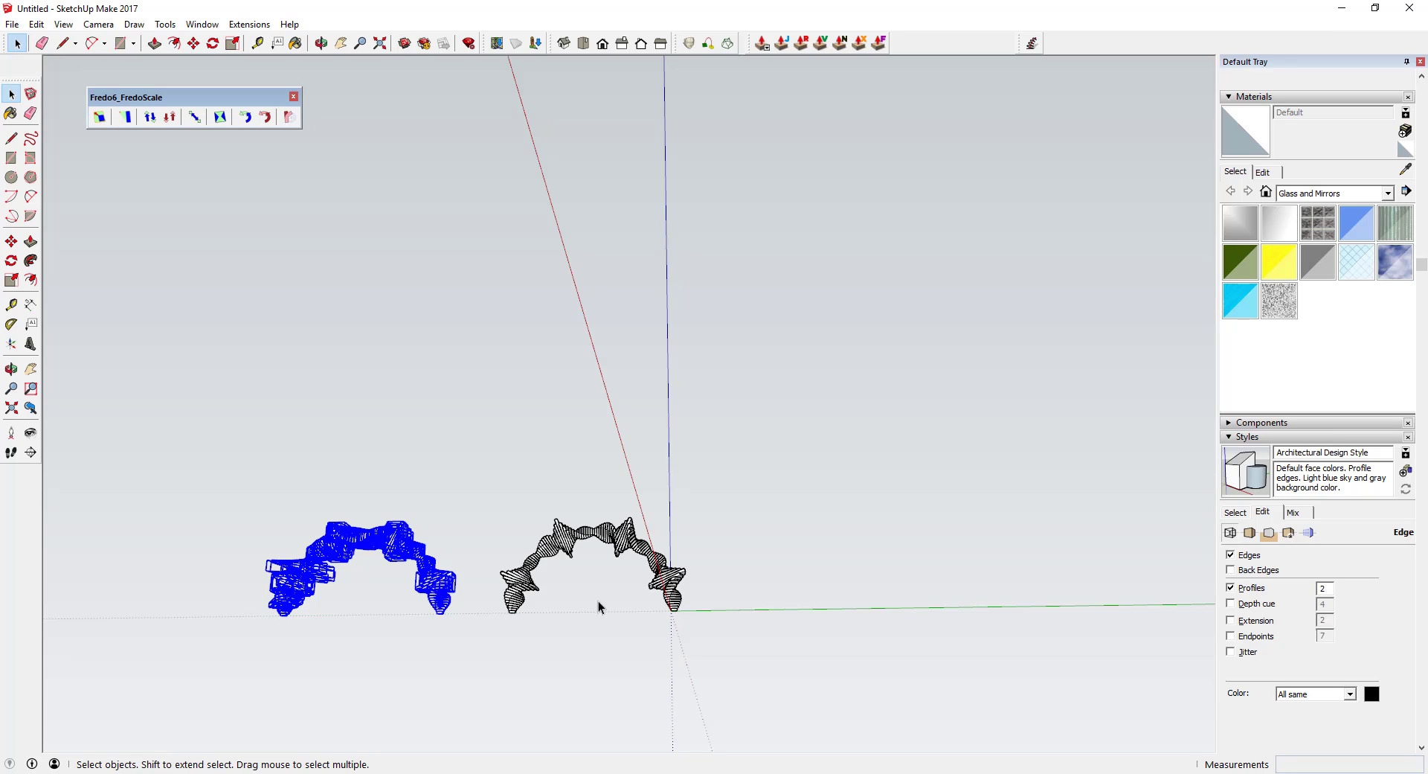
# Flip the copied arch upside down by scaling it vertically through its base
pyautogui.moveTo(559, 606); pyautogui.dragTo(803, 643, button='middle')
pyautogui.scroll(-2, 520, 583)
pyautogui.scroll(5, 434, 570)
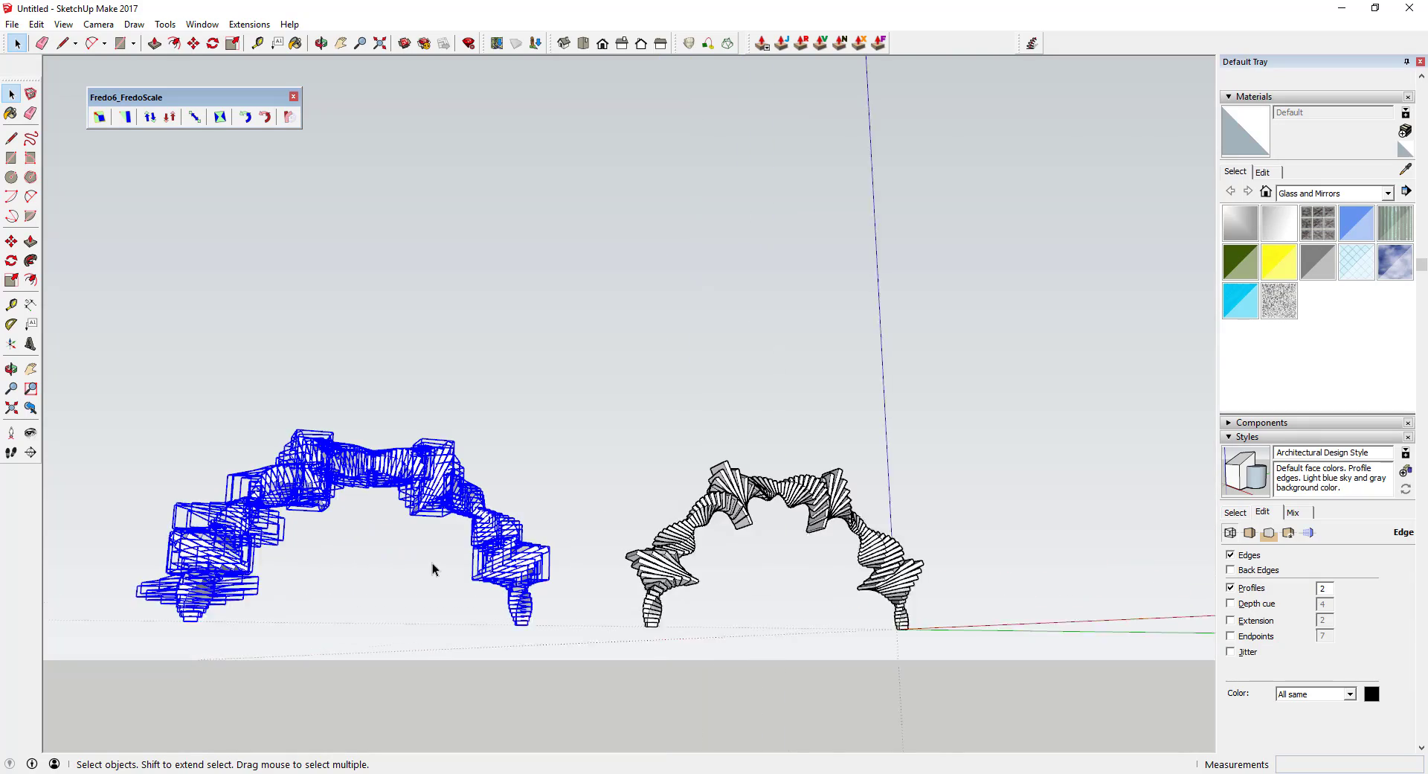
pyautogui.scroll(-3, 976, 575)
pyautogui.scroll(5, 482, 569)
pyautogui.moveTo(482, 569); pyautogui.dragTo(797, 600, button='middle')
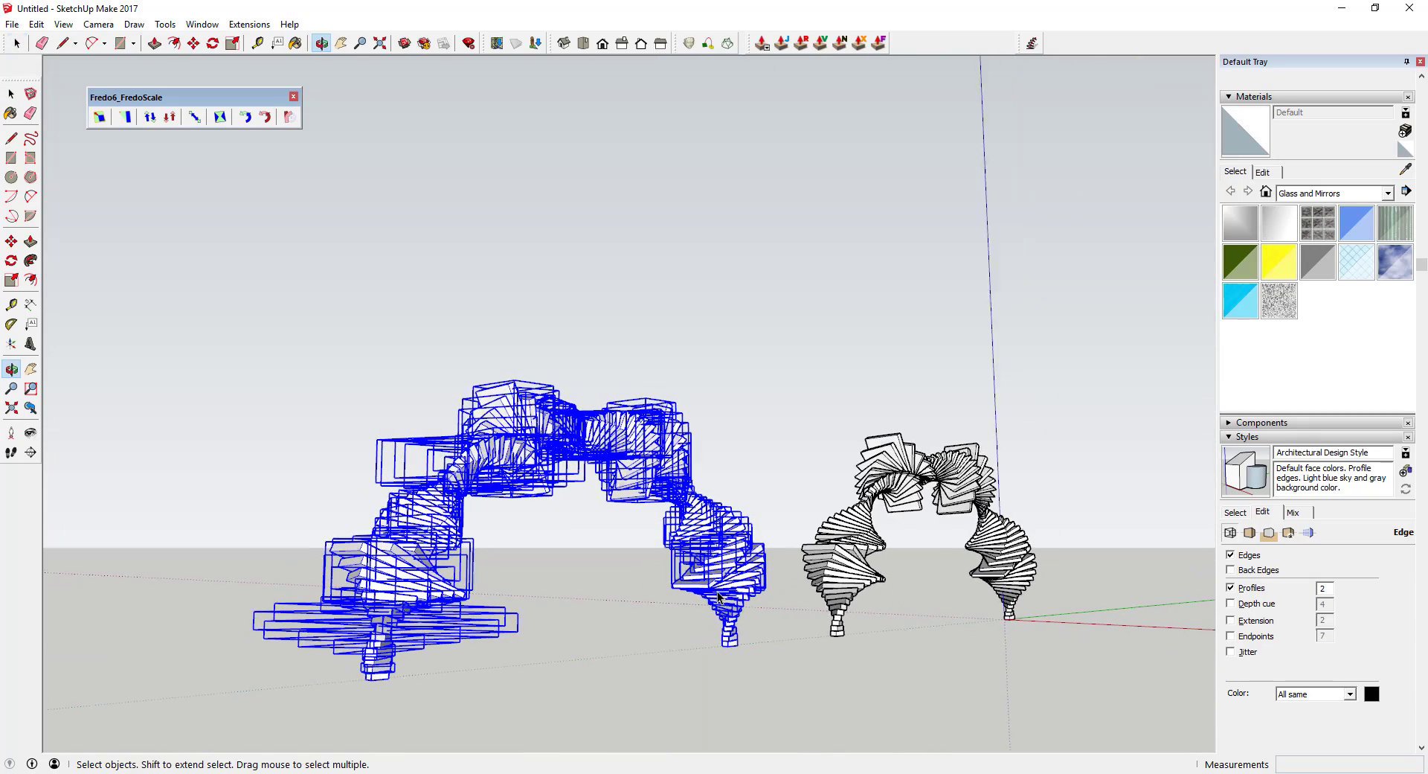
pyautogui.press('s')
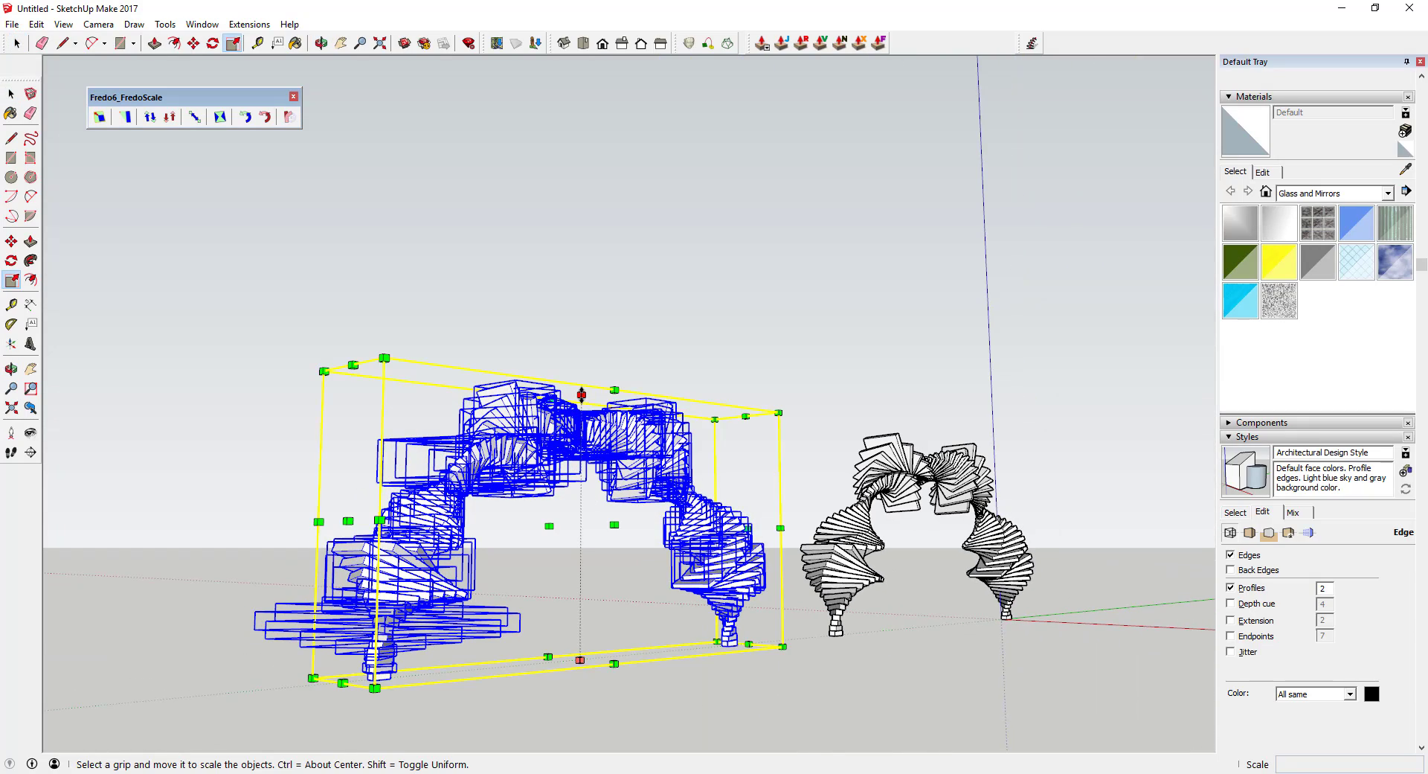
pyautogui.scroll(-5, 582, 394)
pyautogui.moveTo(581, 395); pyautogui.dragTo(579, 578)
# Move the flipped arch from its end box's corner onto the matching leg end of the original arch
pyautogui.moveTo(579, 521); pyautogui.dragTo(575, 595, button='middle')
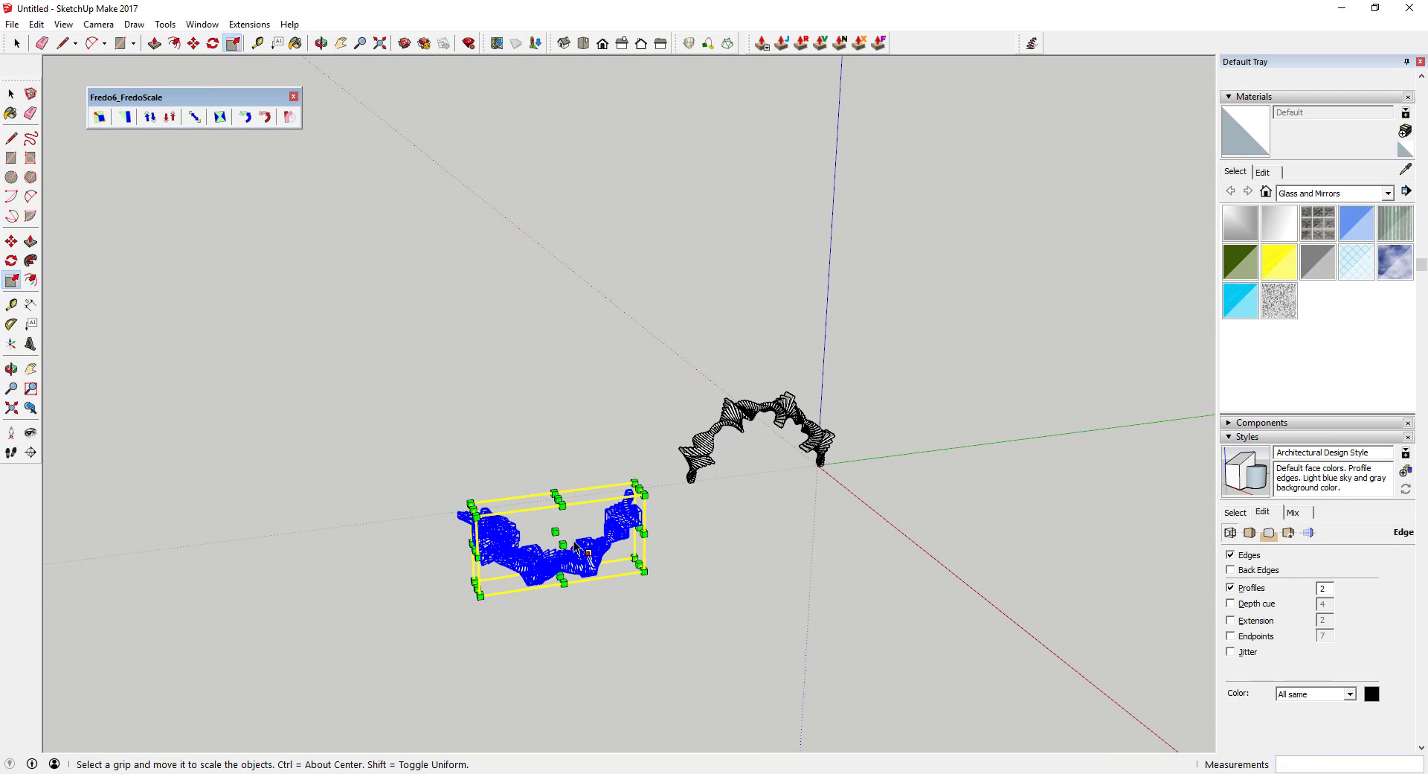
pyautogui.scroll(4, 601, 510)
pyautogui.moveTo(699, 518); pyautogui.dragTo(355, 457, button='middle')
pyautogui.moveTo(570, 434); pyautogui.dragTo(394, 497, button='middle')
pyautogui.scroll(2, 408, 497)
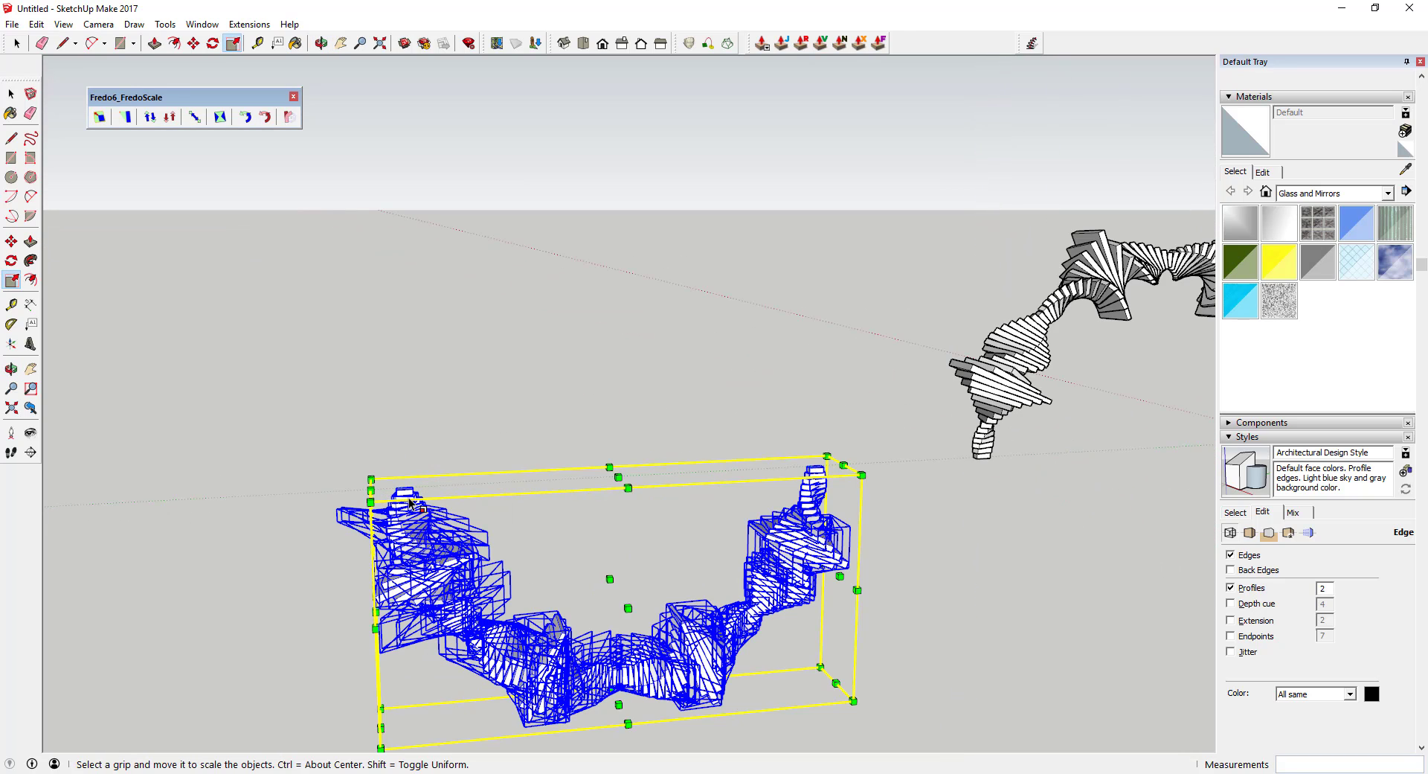
pyautogui.press('m')
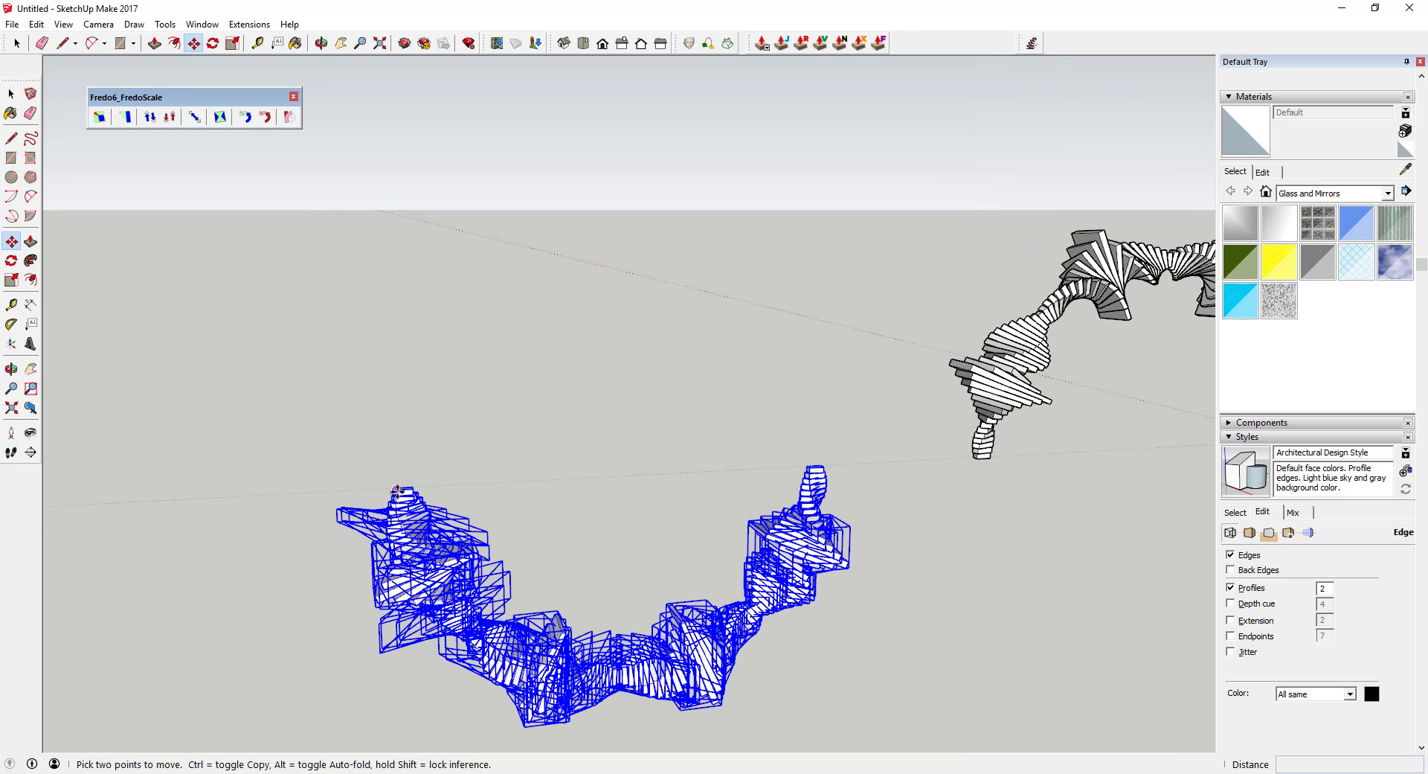
pyautogui.click(397, 491)
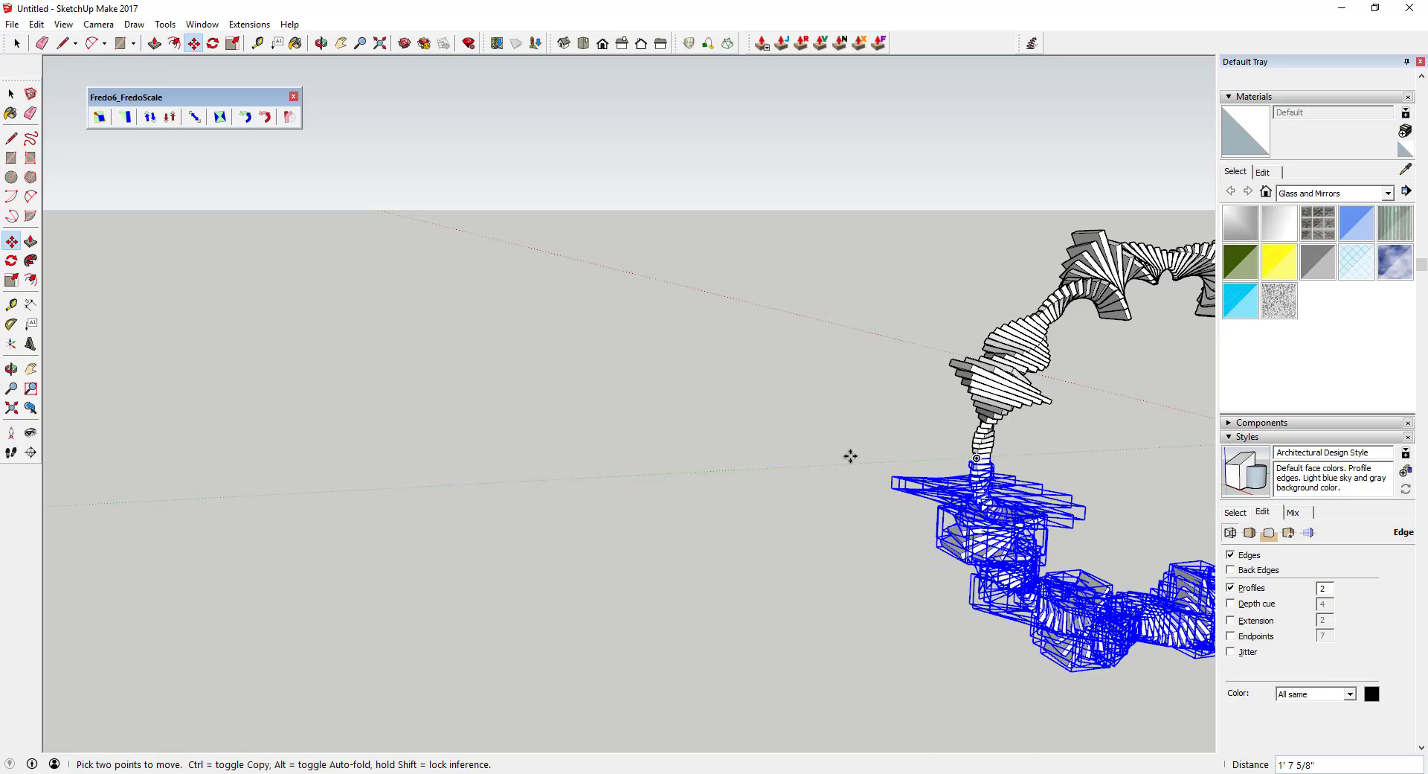
pyautogui.scroll(-3, 823, 454)
pyautogui.scroll(5, 1131, 467)
pyautogui.moveTo(1064, 466); pyautogui.dragTo(633, 407, button='middle')
pyautogui.moveTo(634, 482)
pyautogui.mouseDown(button='middle')
pyautogui.moveTo(616, 477)
pyautogui.moveTo(622, 466)
pyautogui.mouseUp(button='middle')
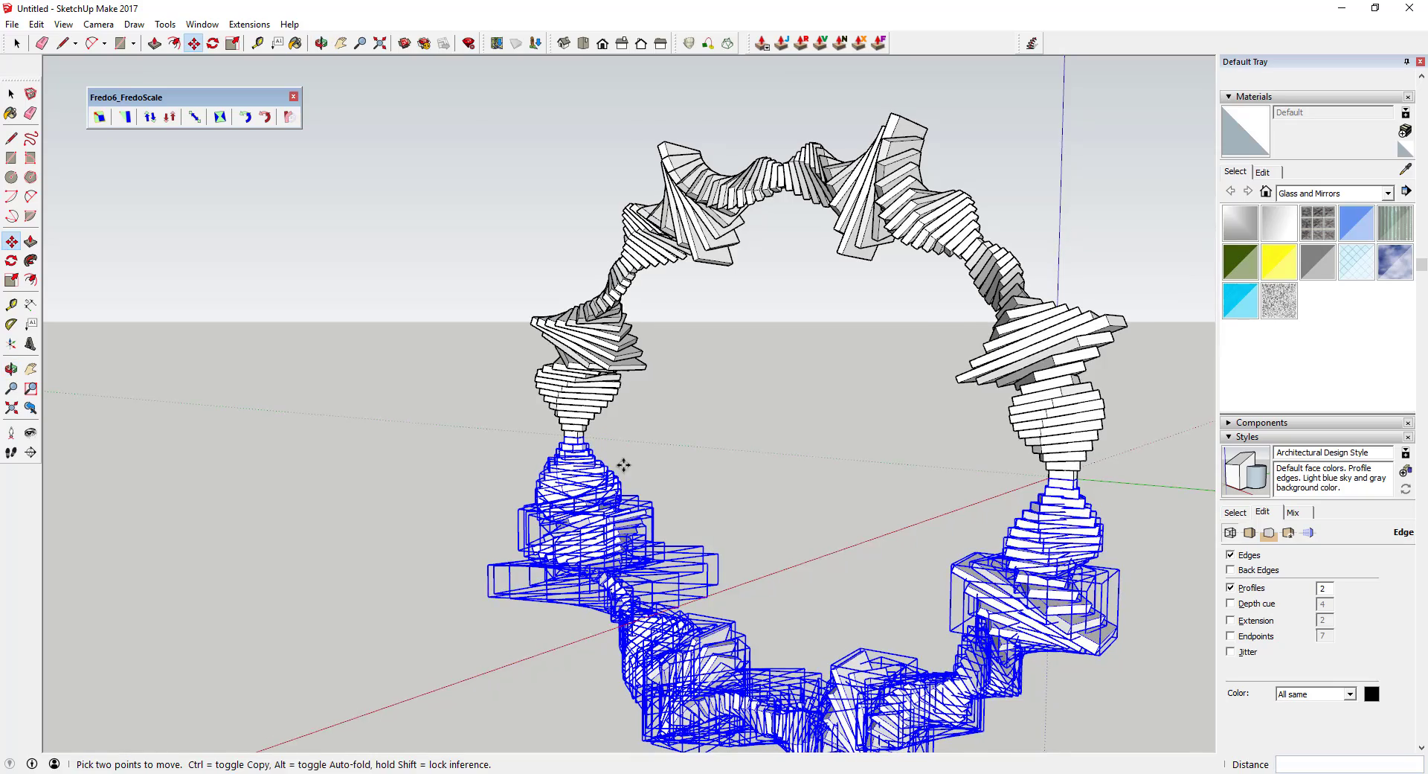
# Raise the flipped arch about 3/16" so its end box overlaps the end box of the original arch's leg
pyautogui.scroll(-3, 588, 443)
pyautogui.moveTo(901, 519); pyautogui.dragTo(1116, 546, button='middle')
pyautogui.moveTo(491, 422); pyautogui.dragTo(680, 433, button='middle')
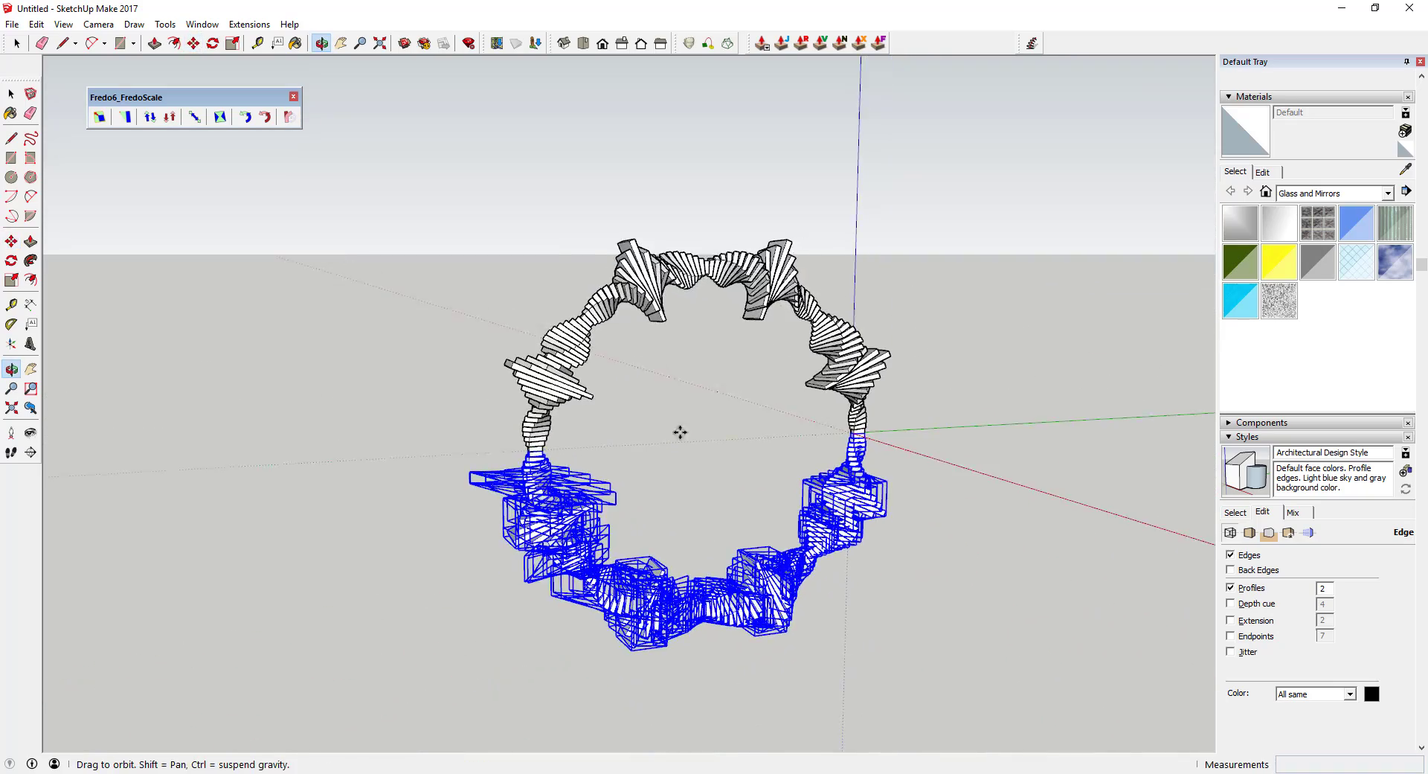
pyautogui.scroll(6, 521, 450)
pyautogui.moveTo(513, 443); pyautogui.dragTo(595, 434, button='middle')
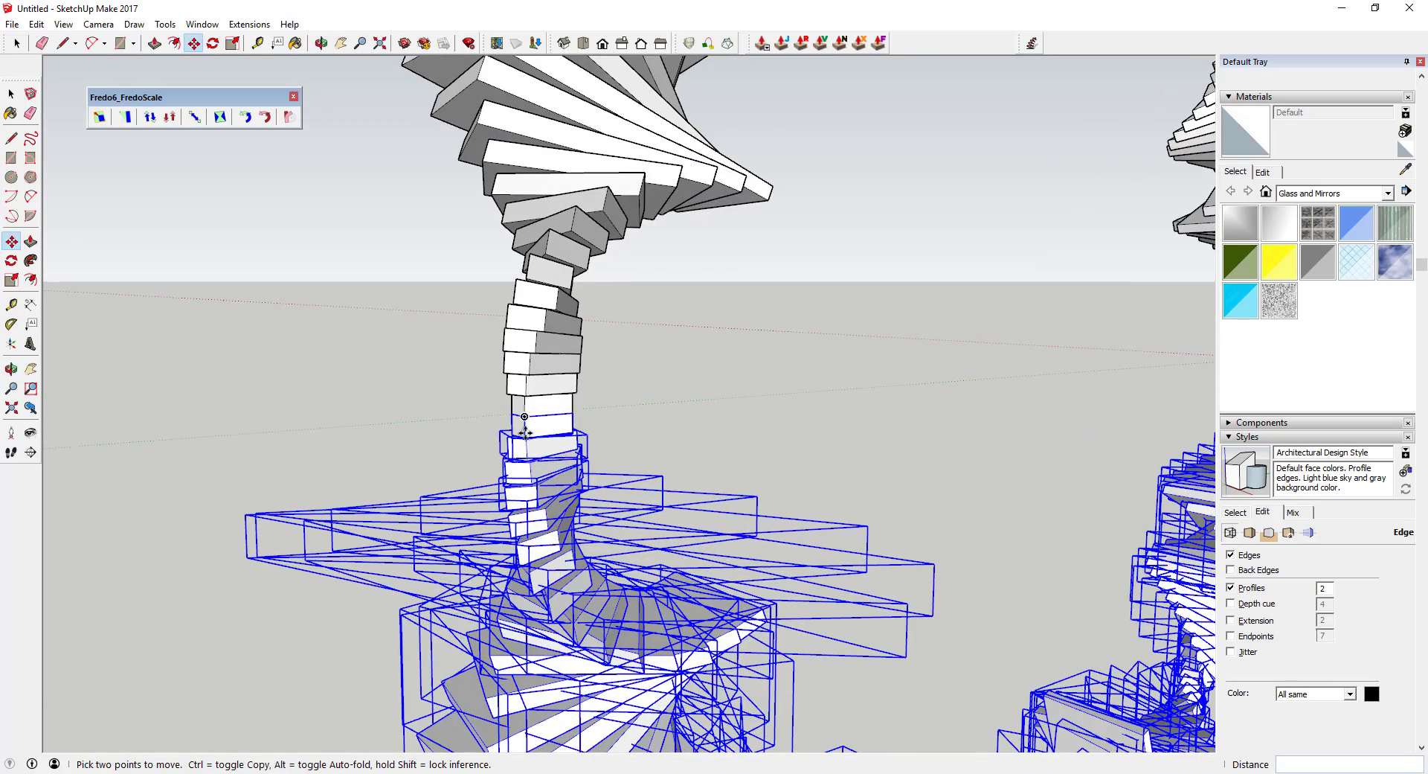
pyautogui.click(526, 437)
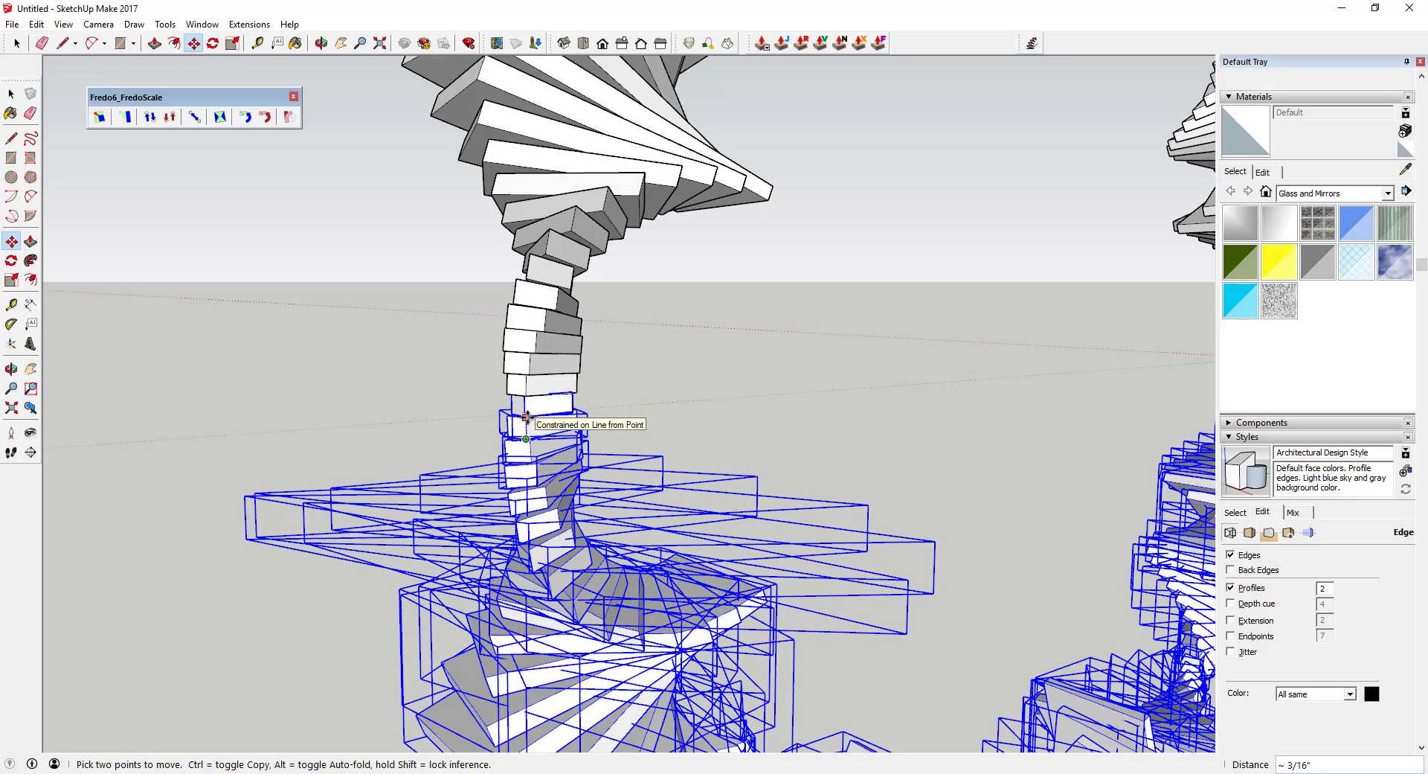
# Start a horizontal rotation of the flipped arch with its centre at one joint with the original arch
pyautogui.scroll(-8, 478, 443)
pyautogui.moveTo(893, 437); pyautogui.dragTo(844, 455, button='middle')
pyautogui.scroll(6, 584, 450)
pyautogui.moveTo(655, 458); pyautogui.dragTo(976, 616, button='middle')
pyautogui.scroll(2, 849, 497)
pyautogui.scroll(3, 850, 496)
pyautogui.press('q')
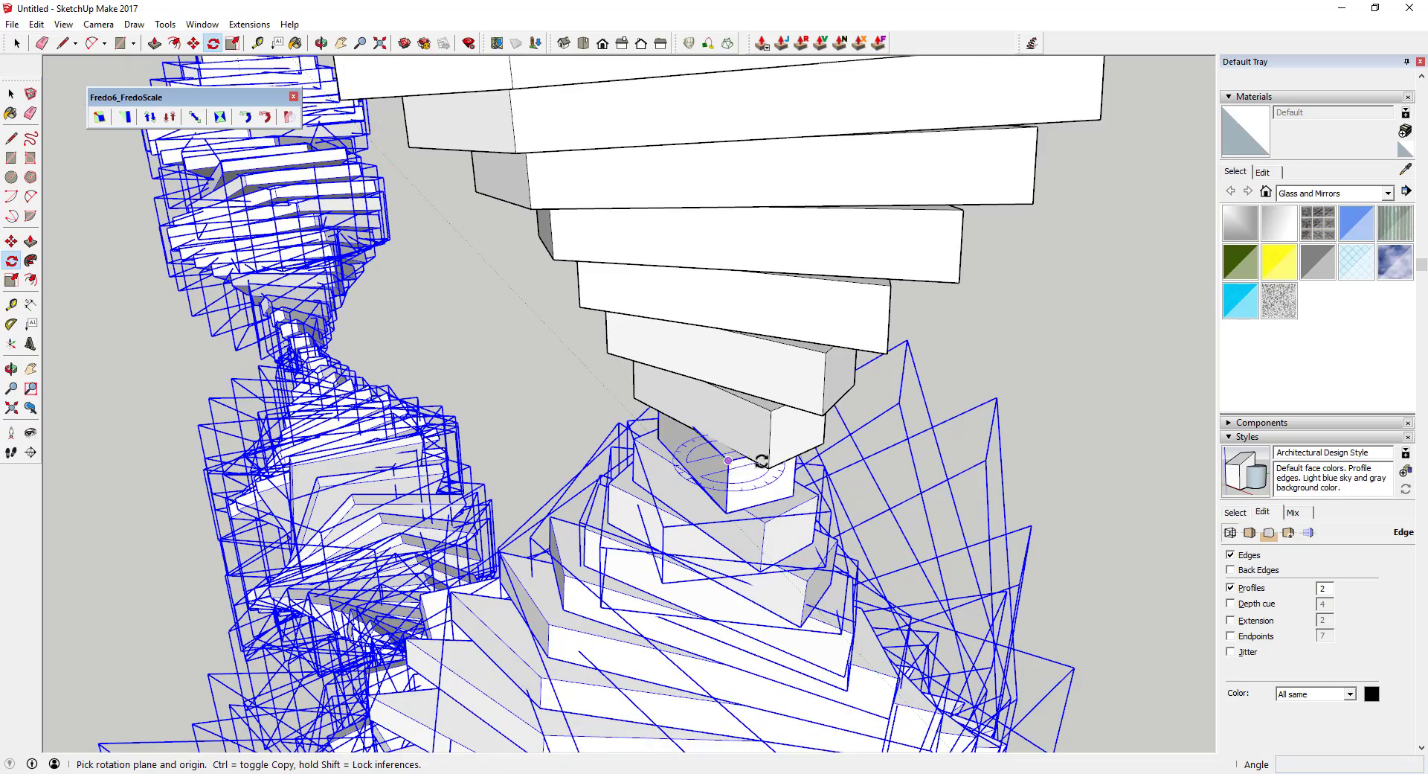
pyautogui.moveTo(762, 460); pyautogui.dragTo(751, 323, button='middle')
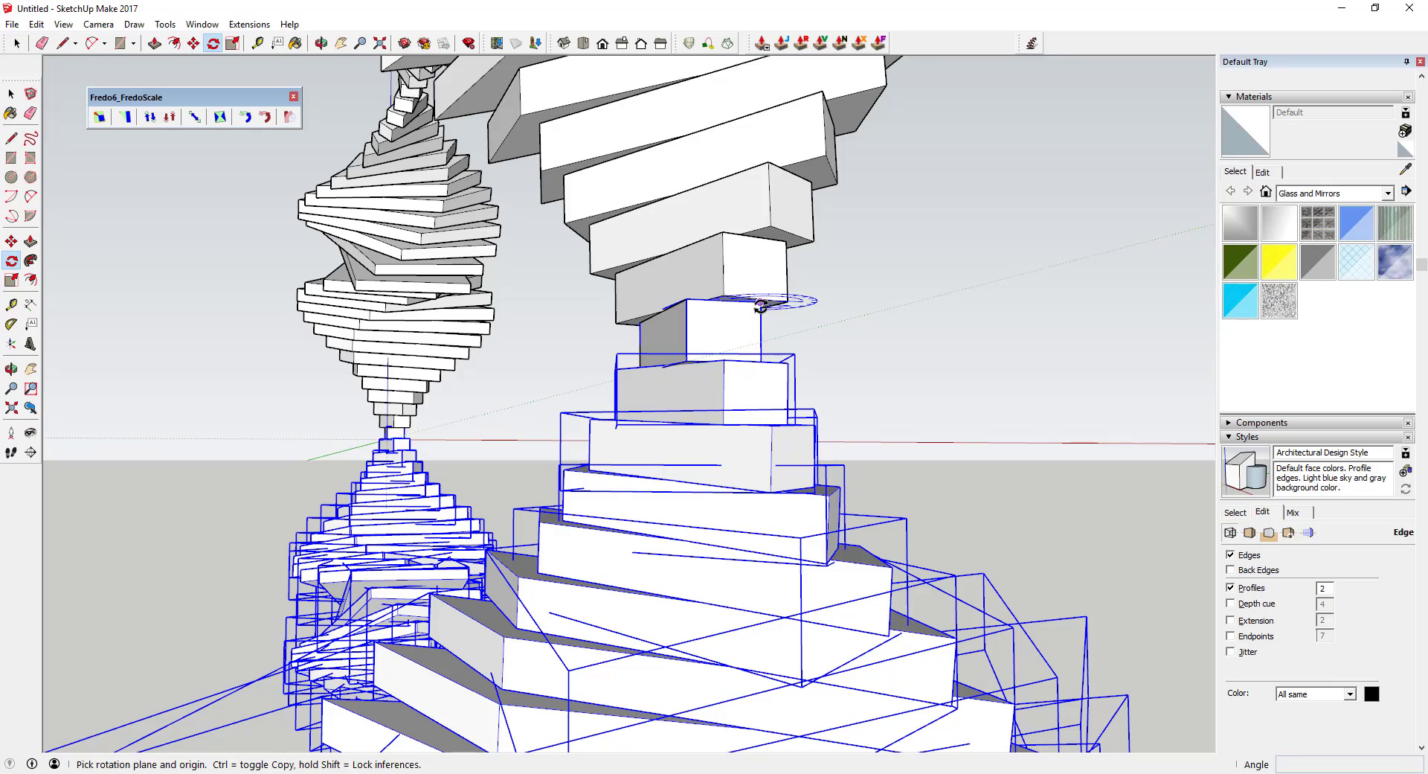
pyautogui.moveTo(574, 354); pyautogui.dragTo(479, 441, button='middle')
pyautogui.scroll(-10, 506, 432)
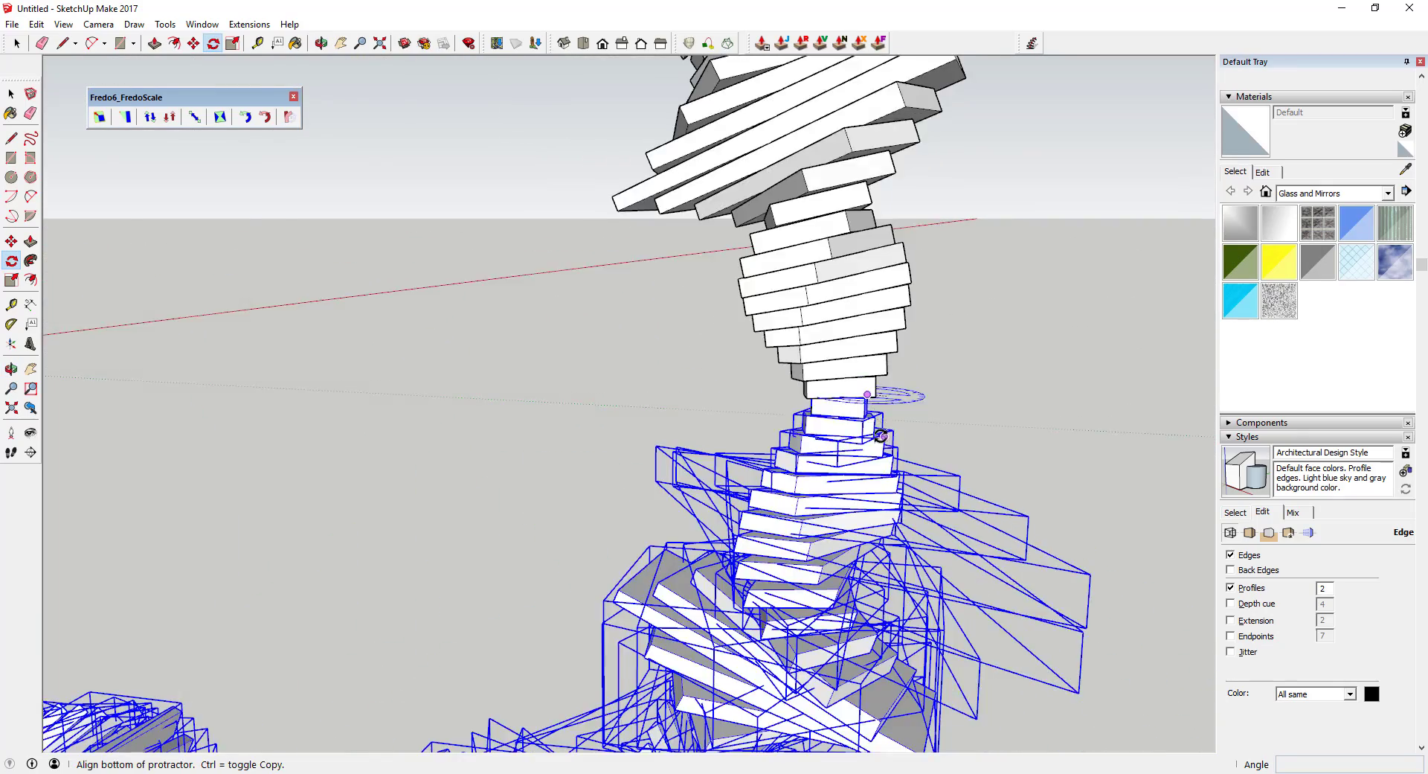
# Set the rotation reference at the opposite joint and swing the flipped arch about 15 degrees away from the original
pyautogui.scroll(2, 345, 394)
pyautogui.moveTo(344, 394); pyautogui.dragTo(625, 454, button='middle')
pyautogui.scroll(4, 379, 472)
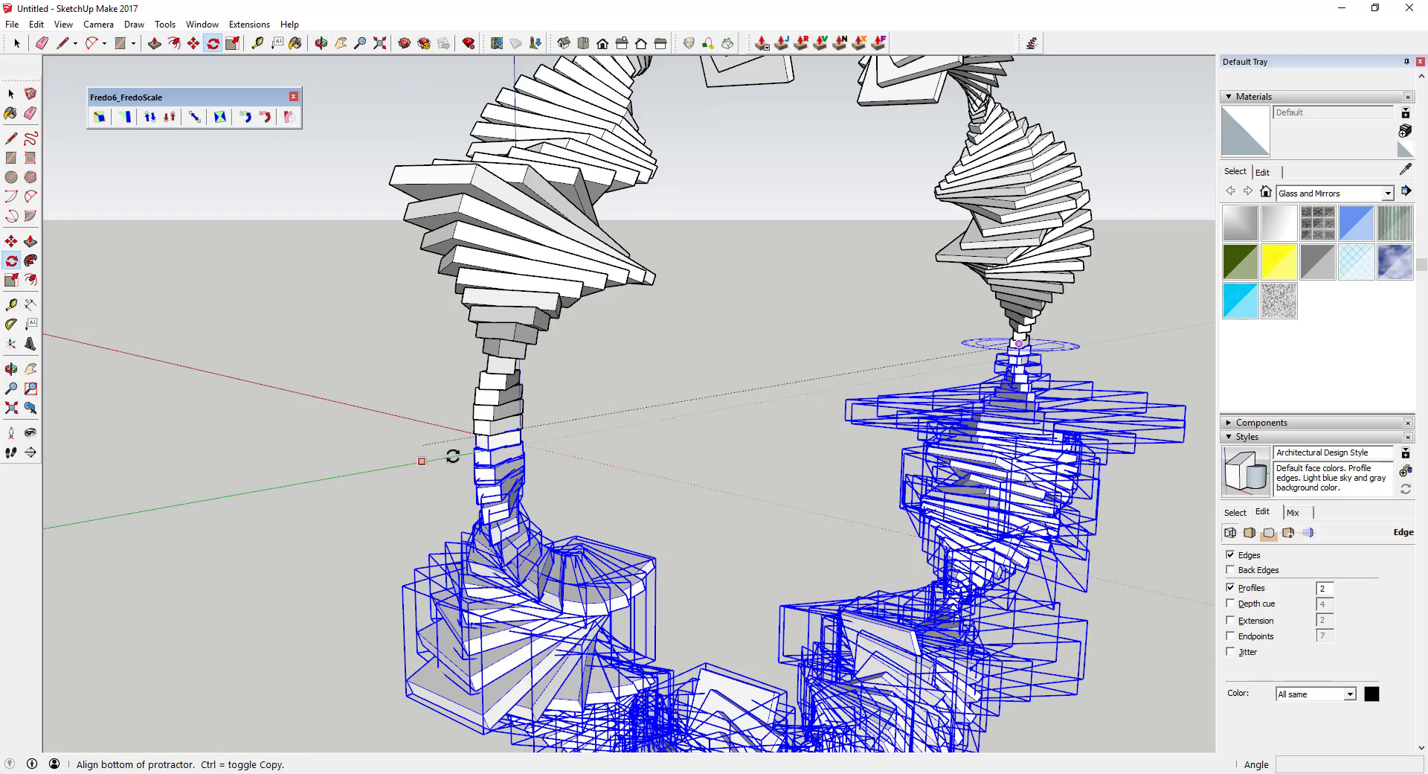
pyautogui.scroll(3, 474, 444)
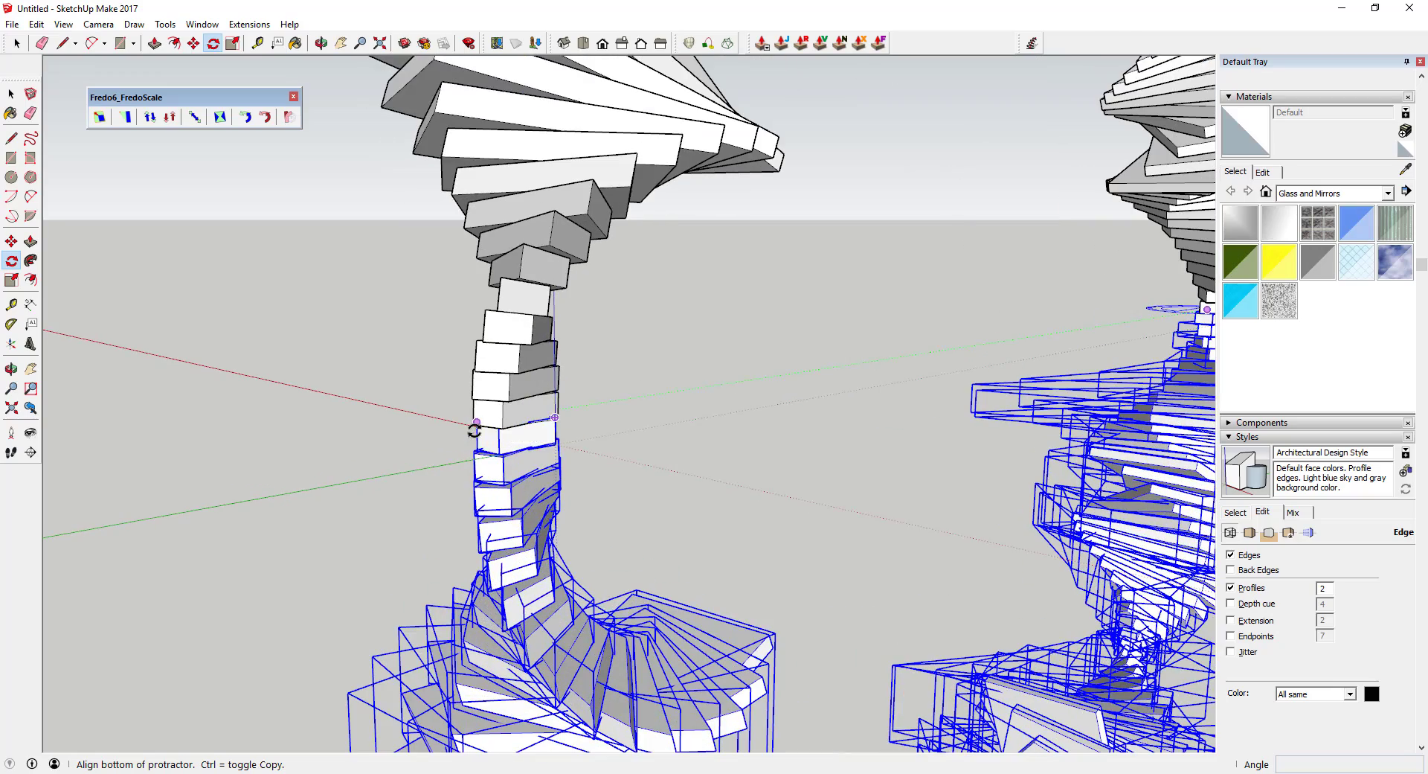
pyautogui.click(474, 430)
pyautogui.scroll(-3, 558, 445)
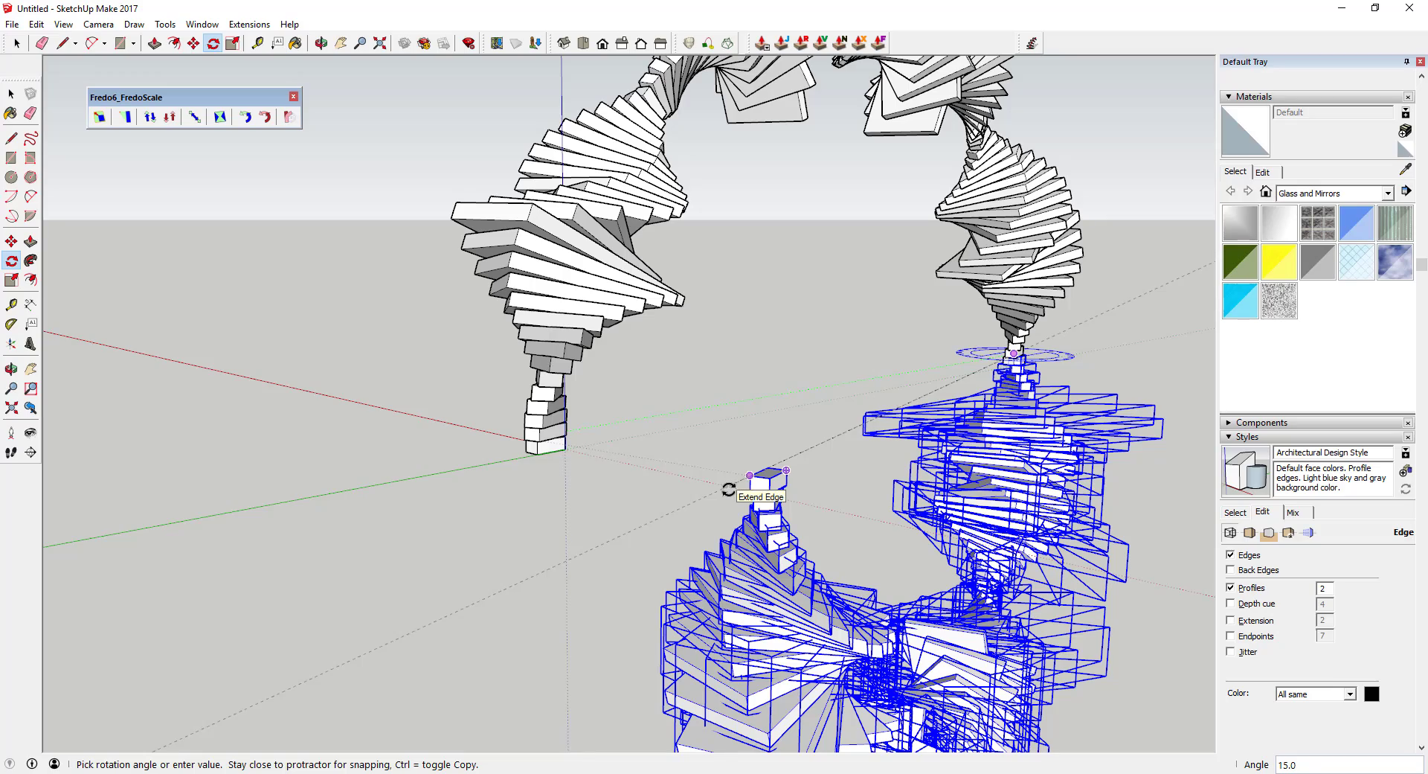
pyautogui.press('space')
# Select both arches and copy them so the original leg's end lands on the rotated arch's free end
pyautogui.scroll(-5, 715, 499)
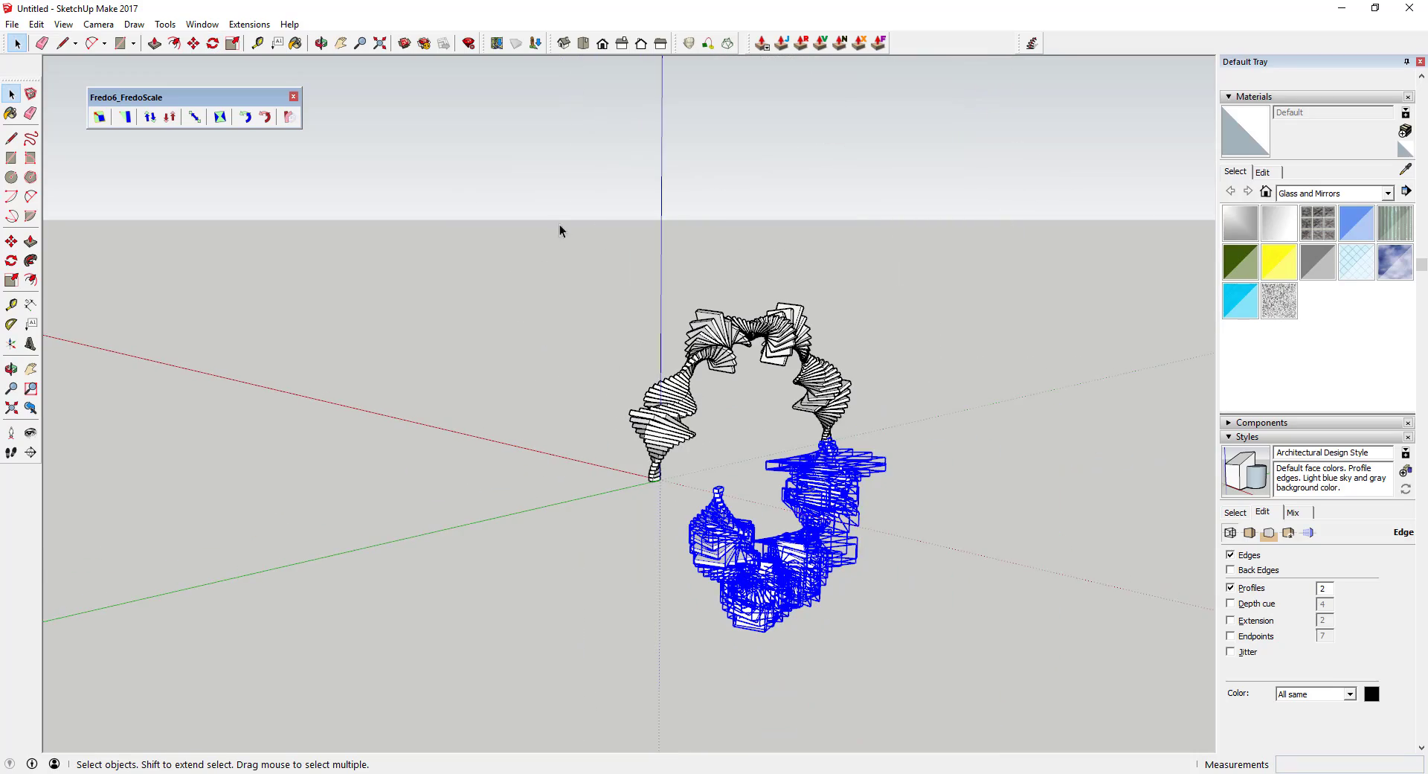
pyautogui.moveTo(1055, 712); pyautogui.dragTo(1055, 712)
pyautogui.scroll(3, 708, 498)
pyautogui.moveTo(709, 498); pyautogui.dragTo(766, 488, button='middle')
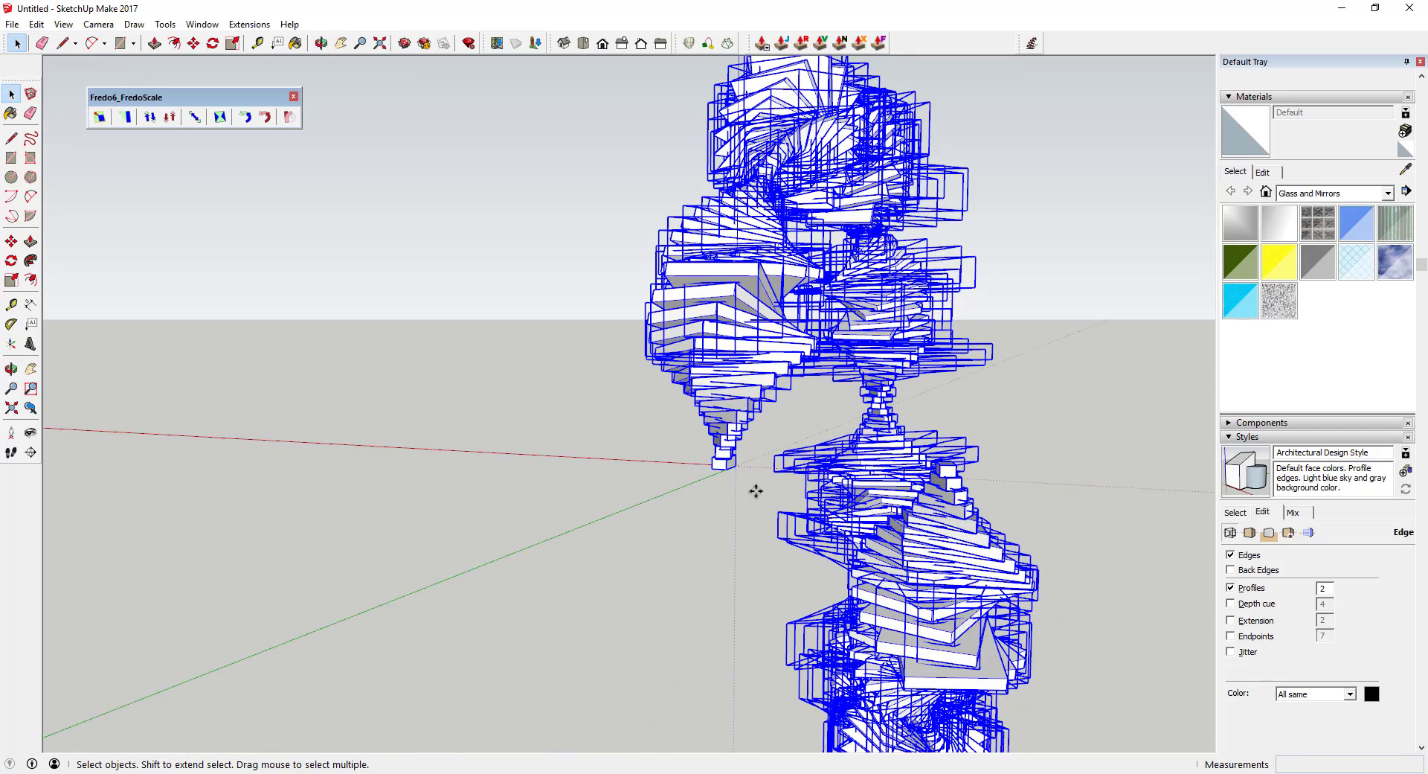
pyautogui.click(712, 471)
pyautogui.press('ctrl')
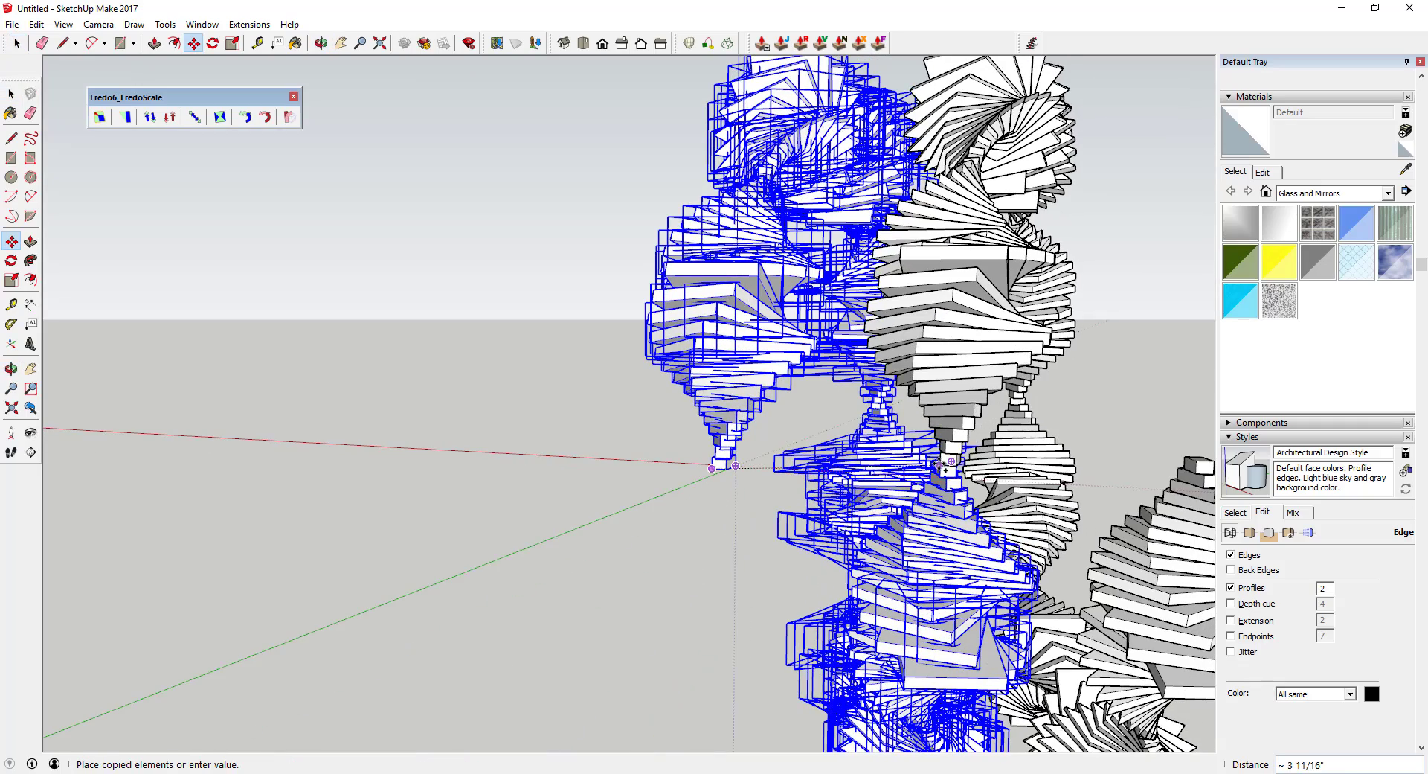
pyautogui.moveTo(941, 467); pyautogui.dragTo(226, 526, button='middle')
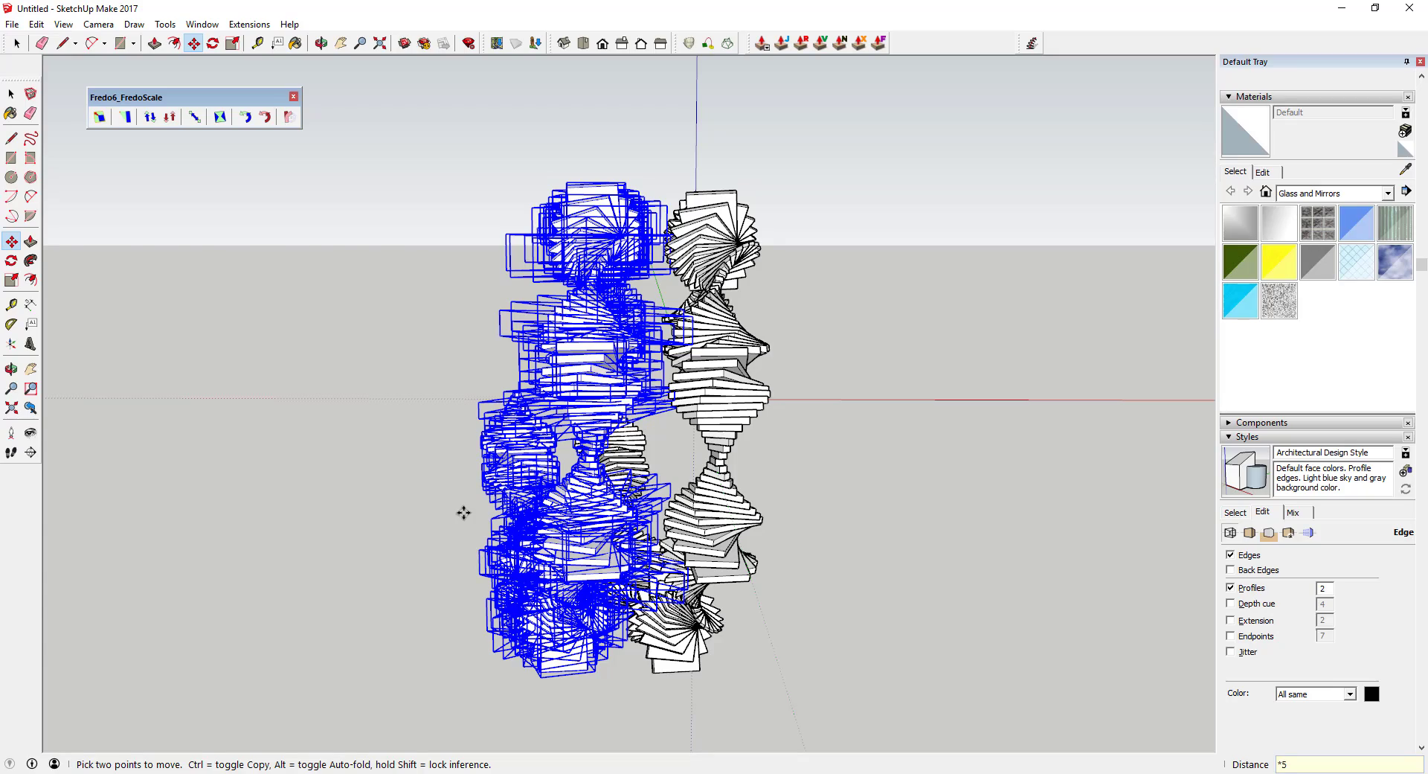
# Multiply the copied pair of arches into an array of five evenly spaced copies
pyautogui.press('Return')
pyautogui.scroll(-3, 825, 500)
pyautogui.moveTo(839, 498); pyautogui.dragTo(335, 470, button='middle')
pyautogui.scroll(2, 766, 470)
pyautogui.moveTo(698, 471); pyautogui.dragTo(537, 476, button='middle')
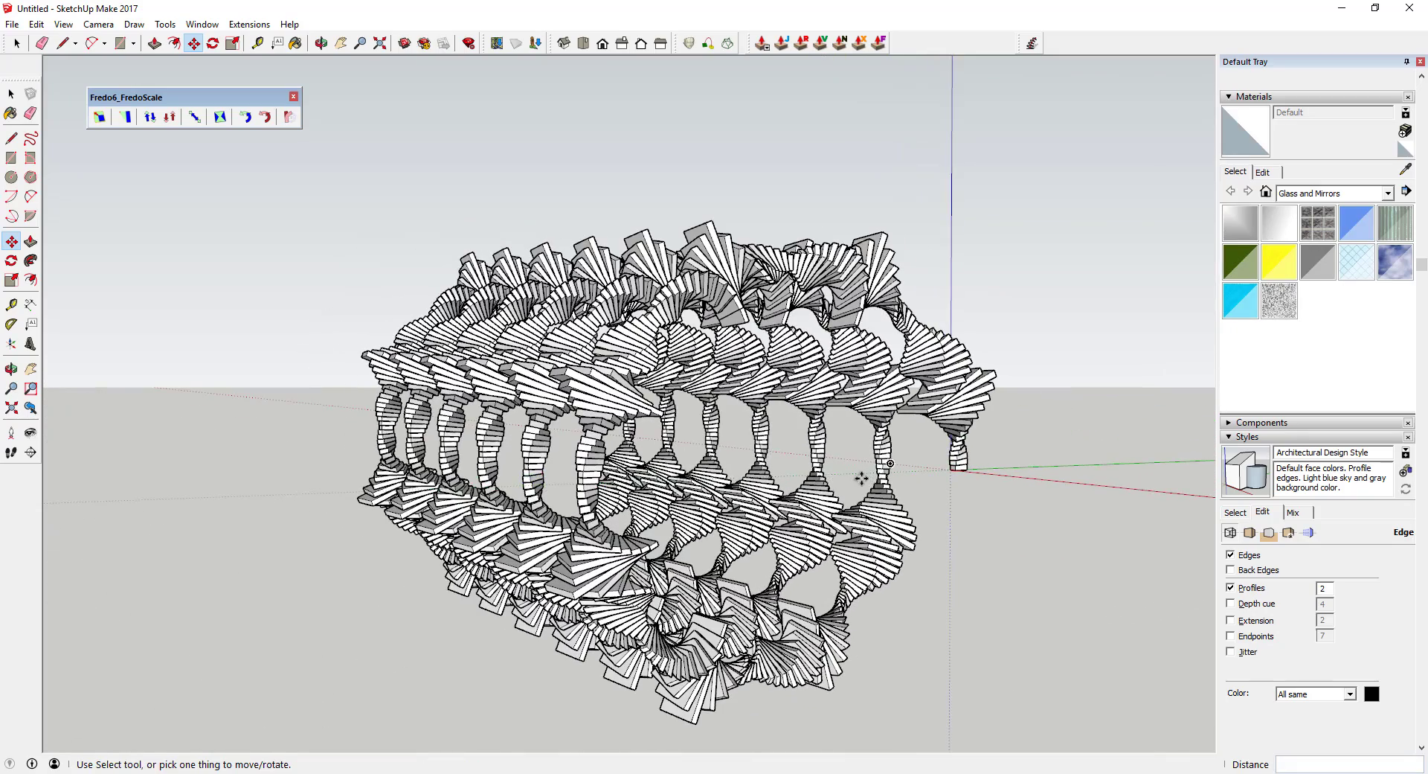
# Undo the array, the rotation and the alignment moves of the flipped arch
pyautogui.hotkey('ctrl', 'z')
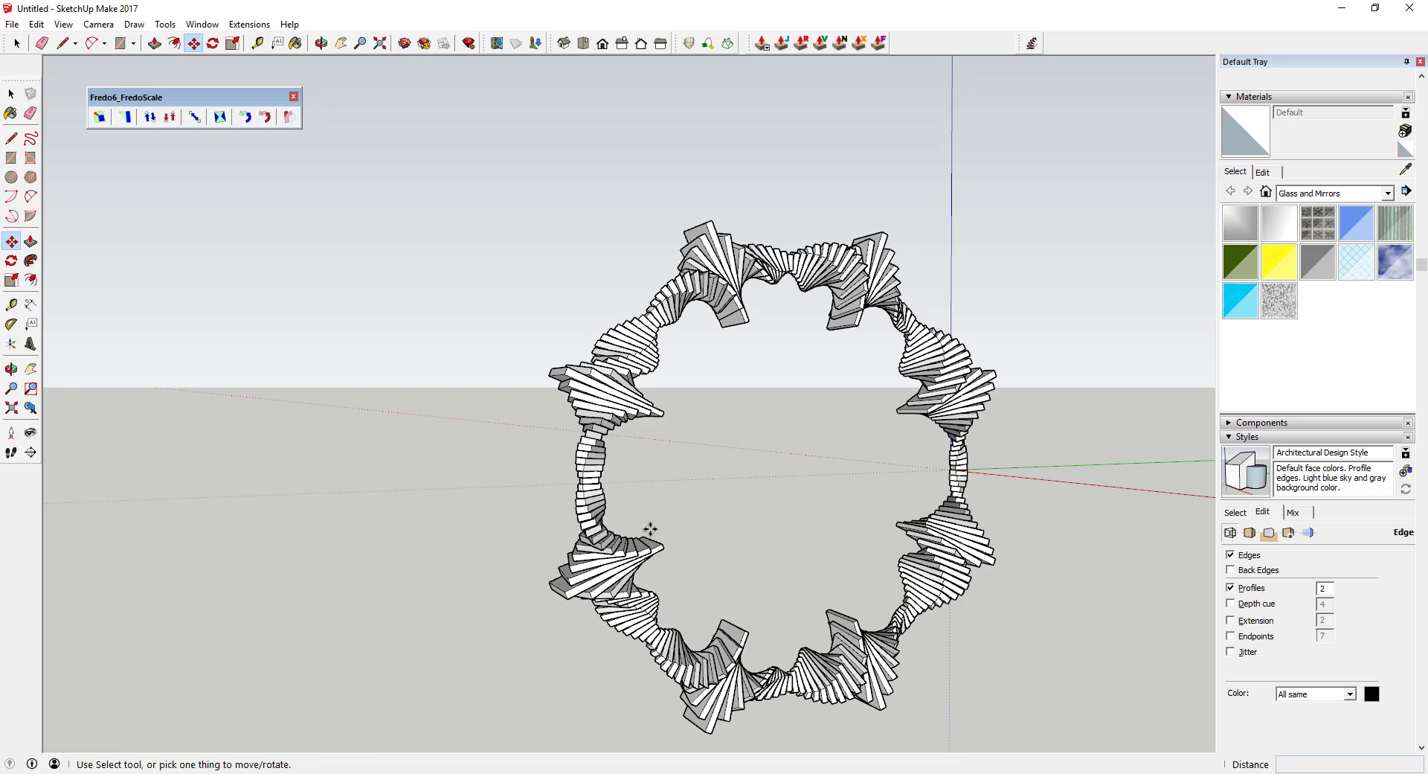
pyautogui.moveTo(650, 529); pyautogui.dragTo(938, 555, button='middle')
pyautogui.press('space')
pyautogui.moveTo(637, 501); pyautogui.dragTo(596, 402, button='middle')
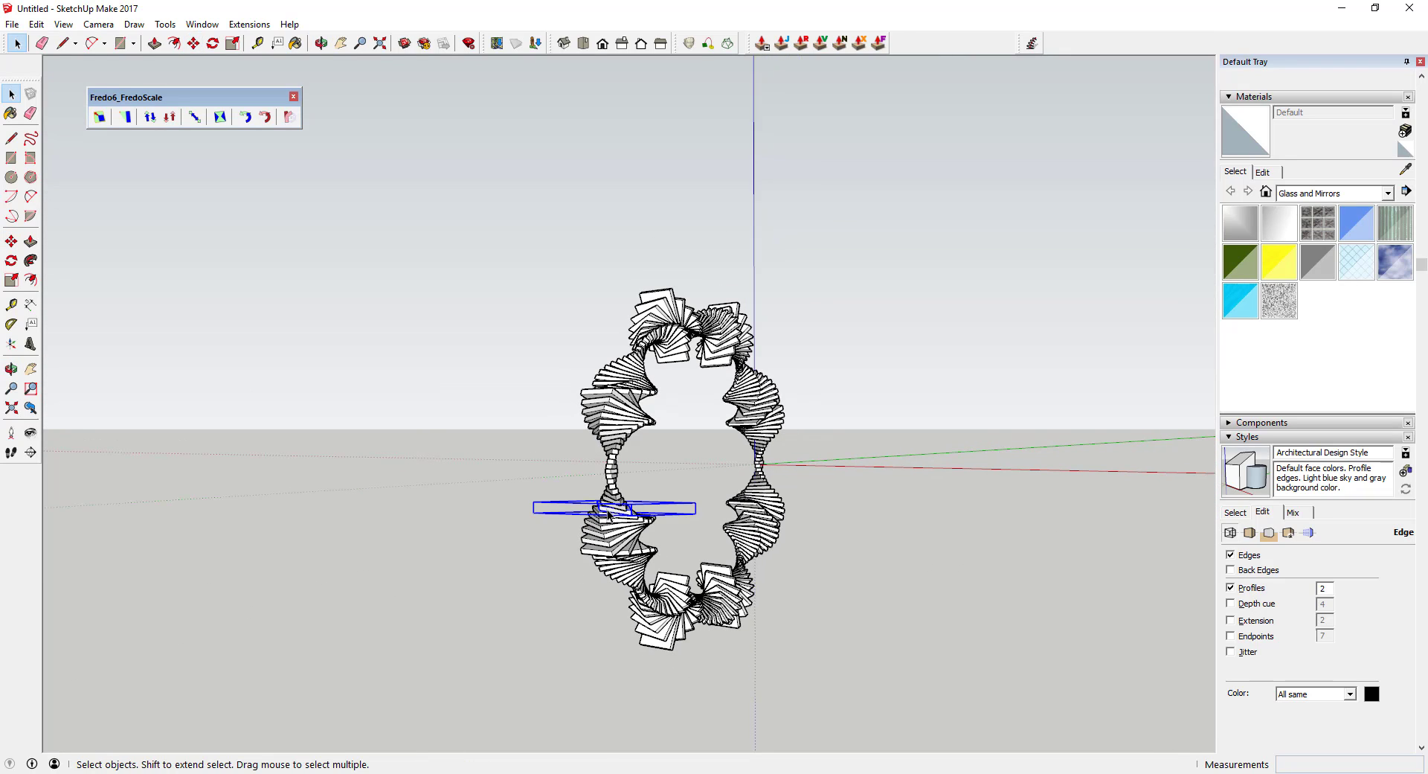
pyautogui.moveTo(657, 525); pyautogui.dragTo(598, 513, button='middle')
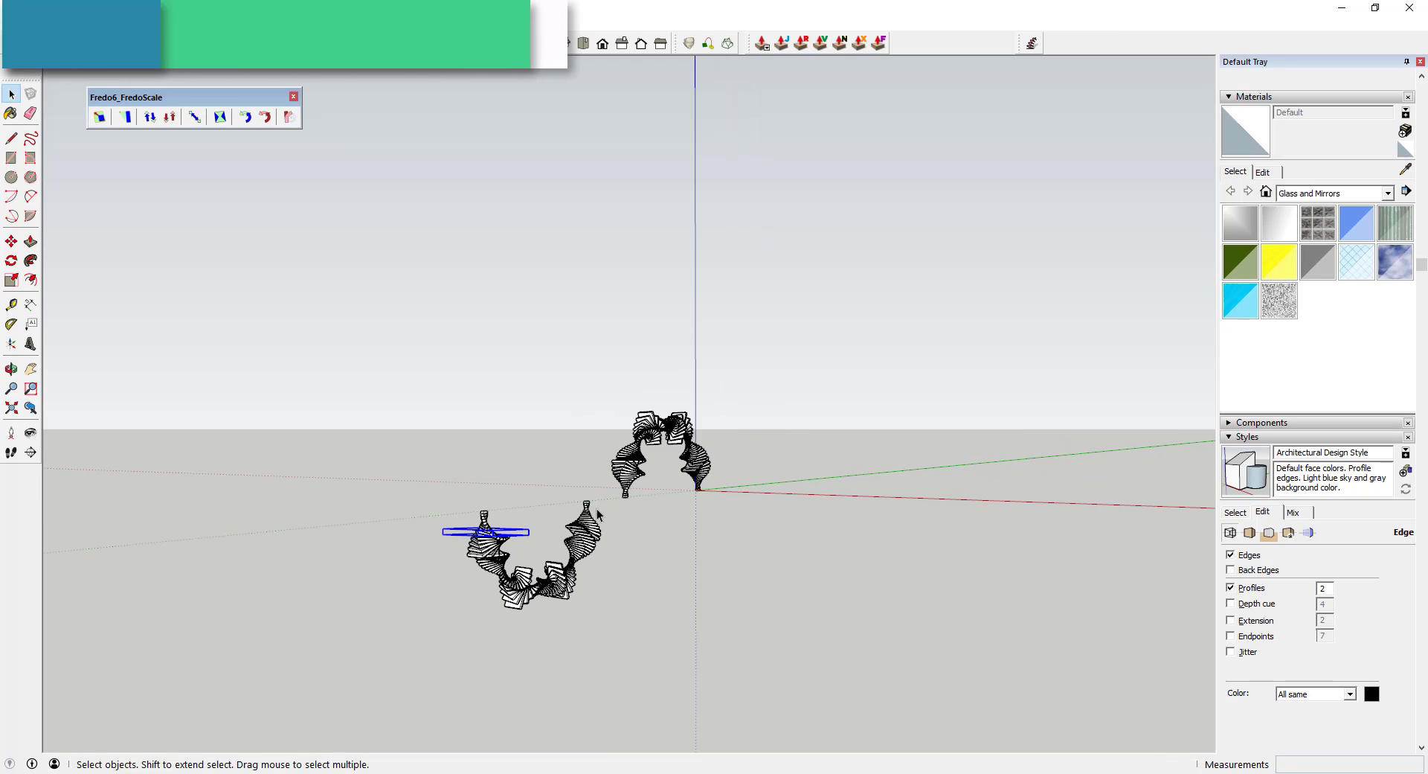
# Group all boxes of the upright arch, and group all boxes of the flipped arch separately
pyautogui.moveTo(605, 391); pyautogui.dragTo(744, 499)
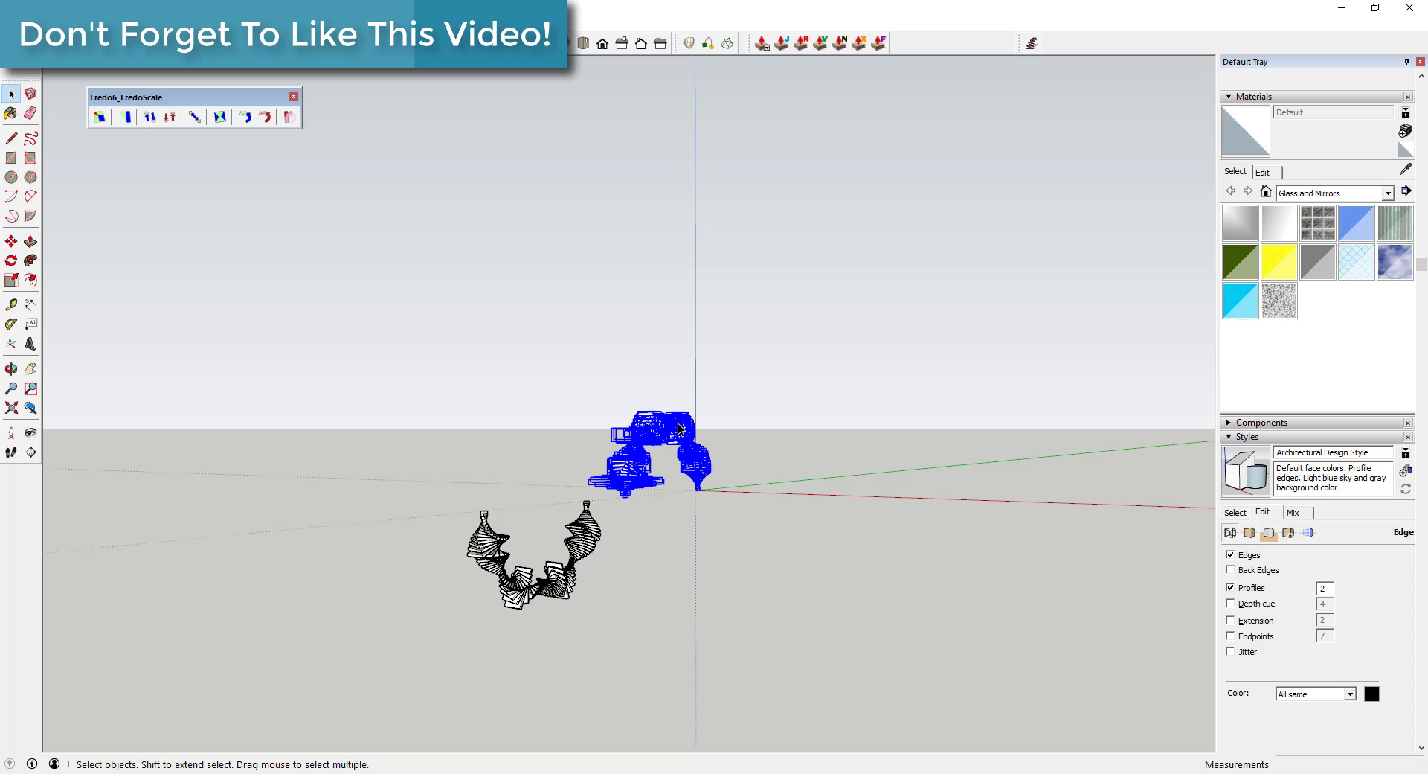
pyautogui.rightClick(679, 429)
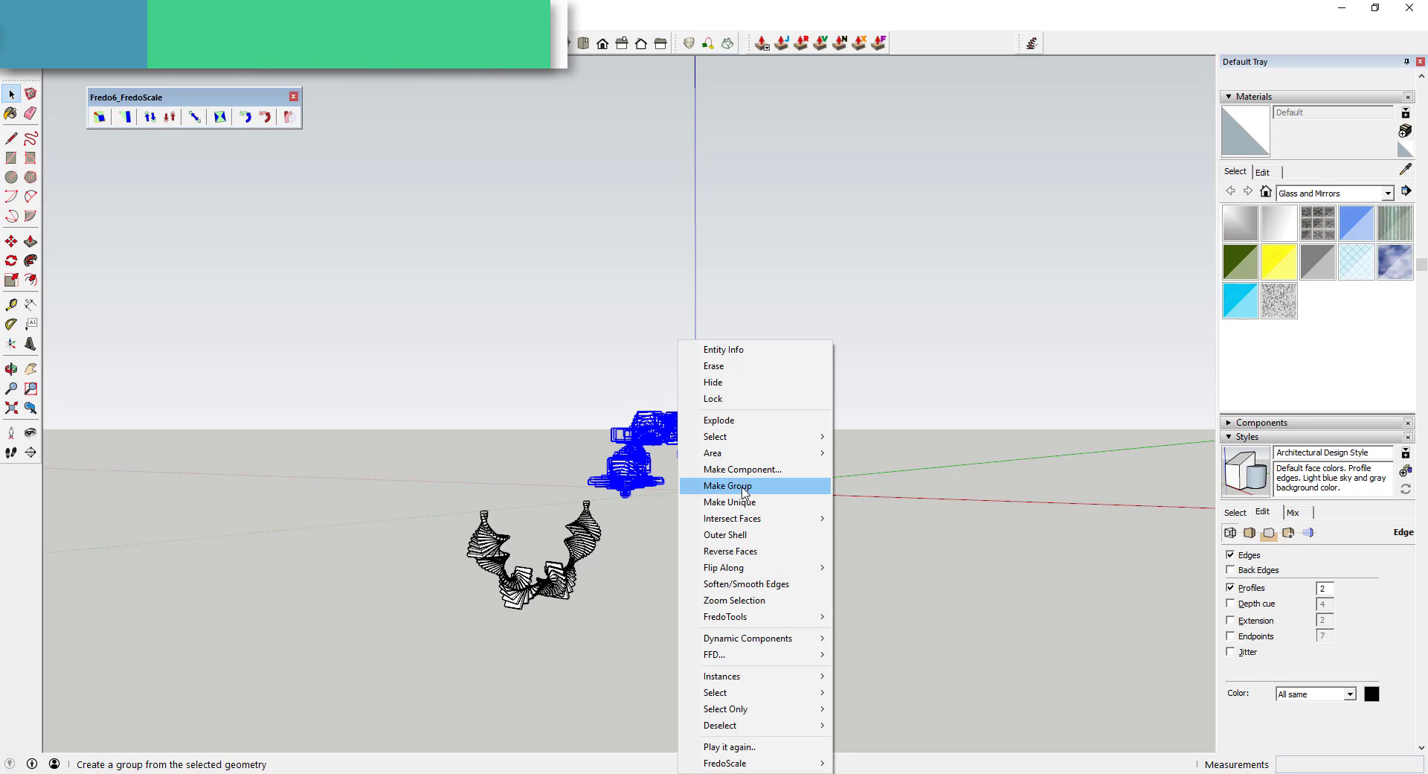
pyautogui.click(707, 490)
pyautogui.moveTo(444, 488); pyautogui.dragTo(613, 628)
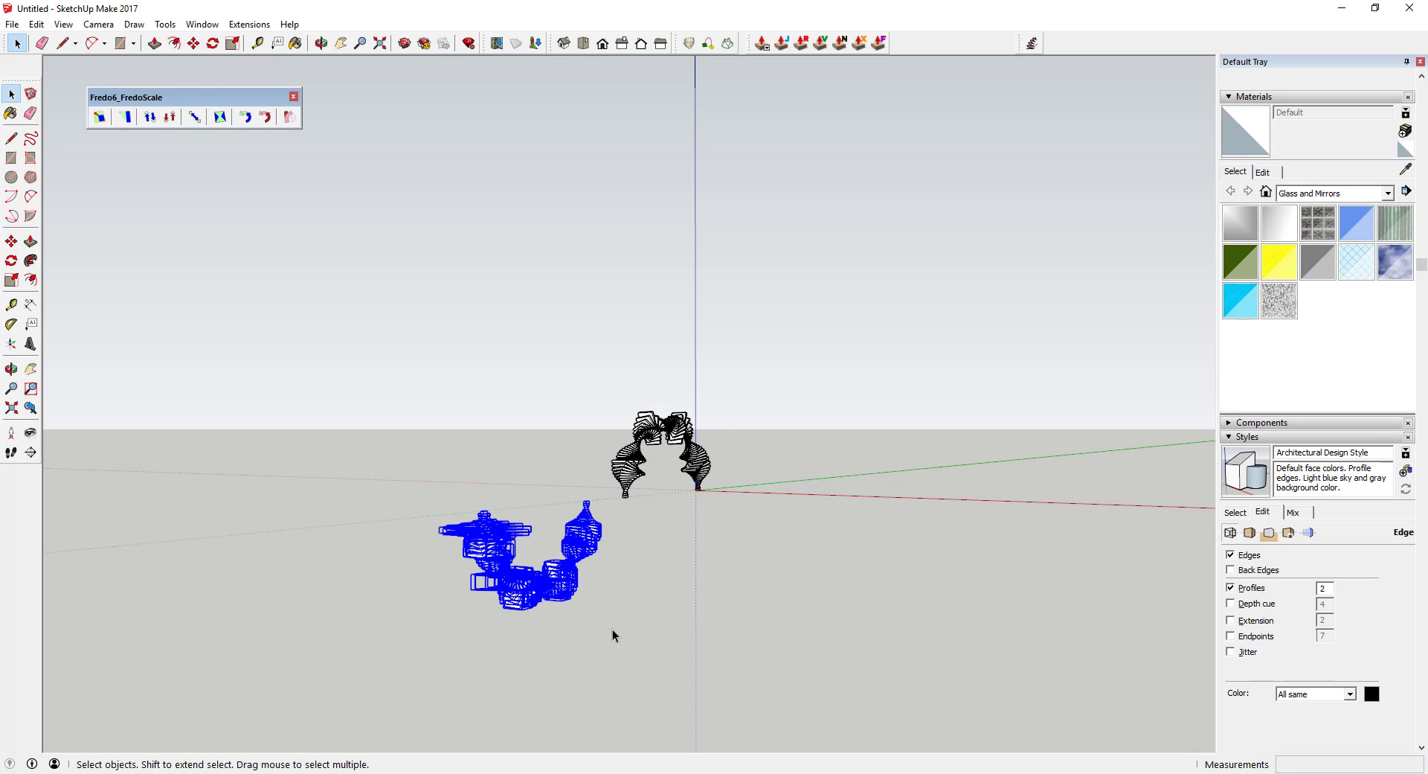
pyautogui.rightClick(578, 541)
pyautogui.click(646, 253)
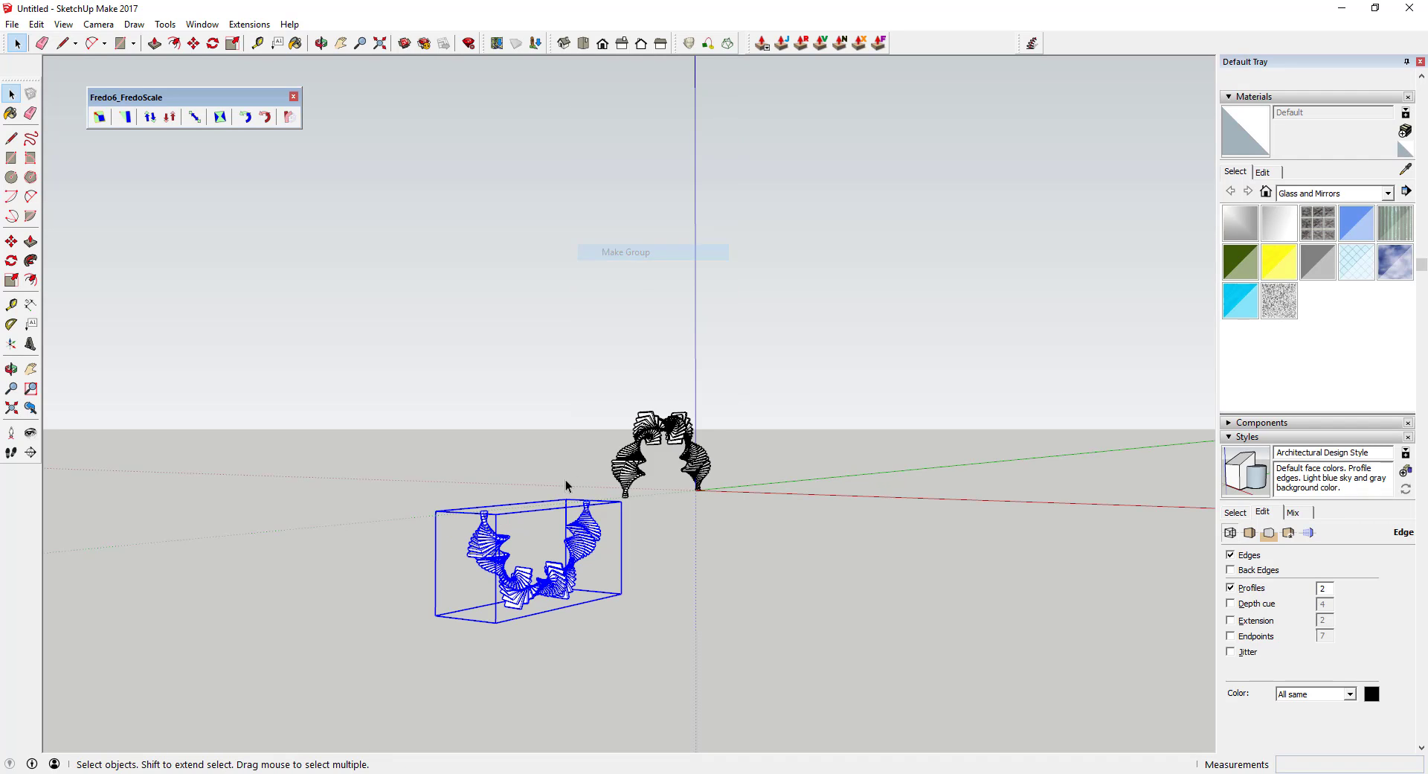
# Move the flipped arch group so the end of one leg lands on the matching leg end of the upright arch
pyautogui.moveTo(573, 529); pyautogui.dragTo(398, 554, button='middle')
pyautogui.scroll(9, 436, 530)
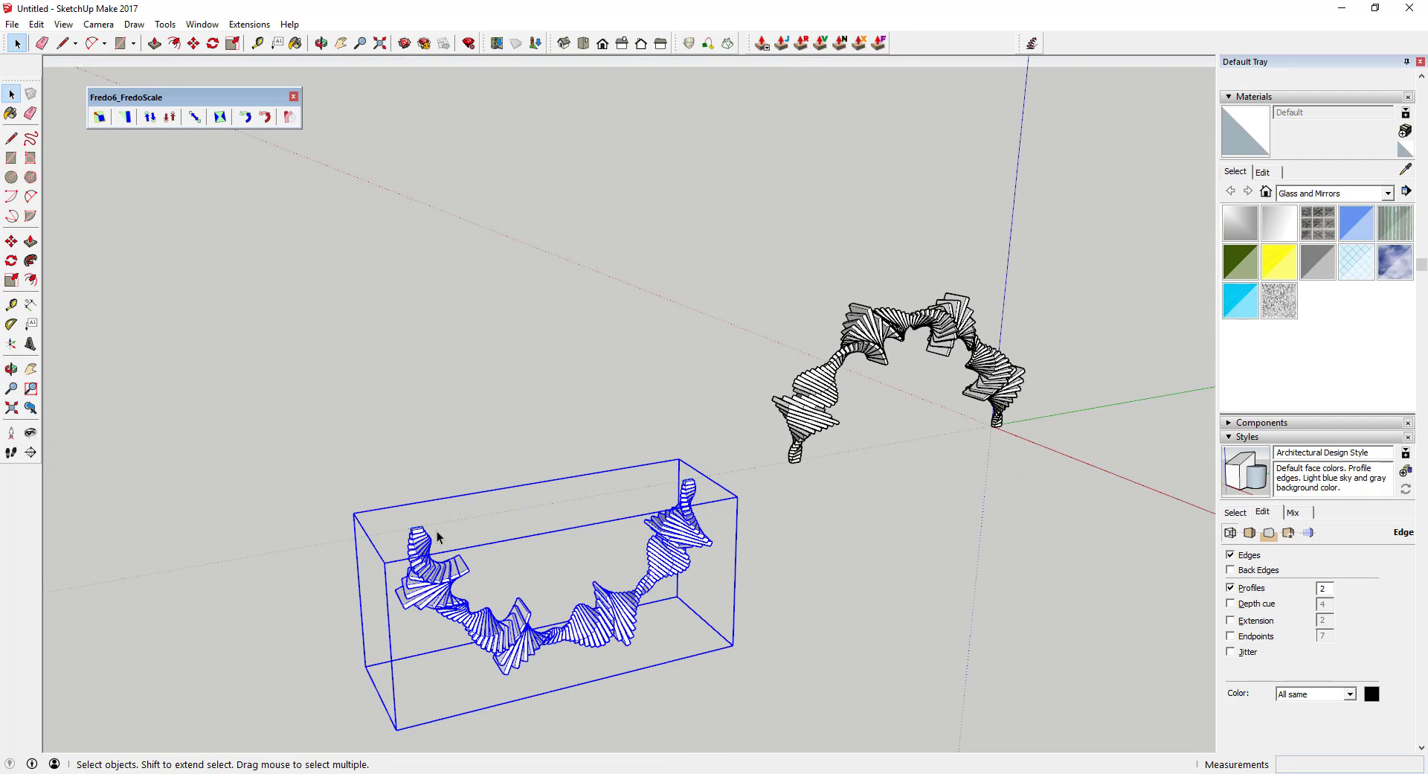
pyautogui.scroll(1, 416, 531)
pyautogui.press('m')
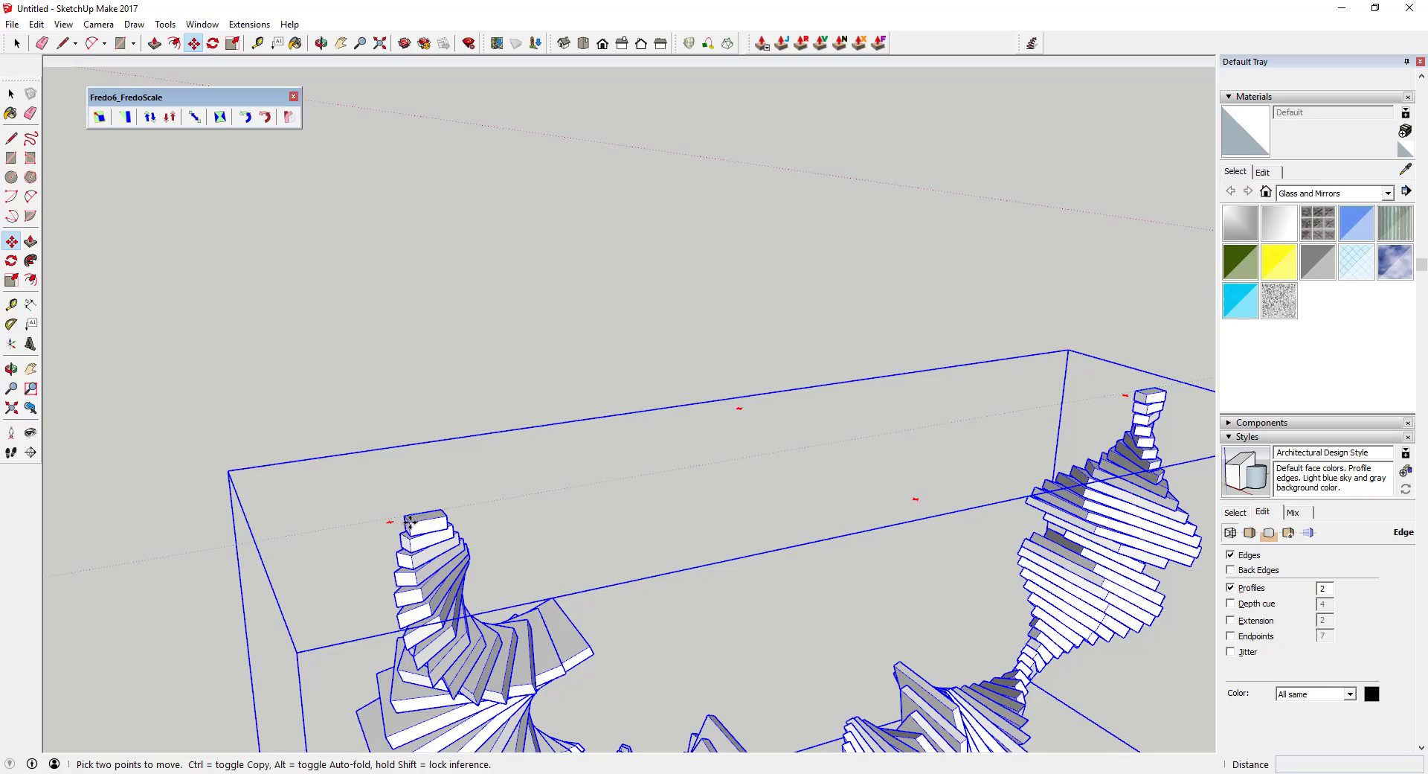
pyautogui.scroll(-3, 417, 522)
pyautogui.scroll(-2, 417, 522)
pyautogui.scroll(5, 866, 442)
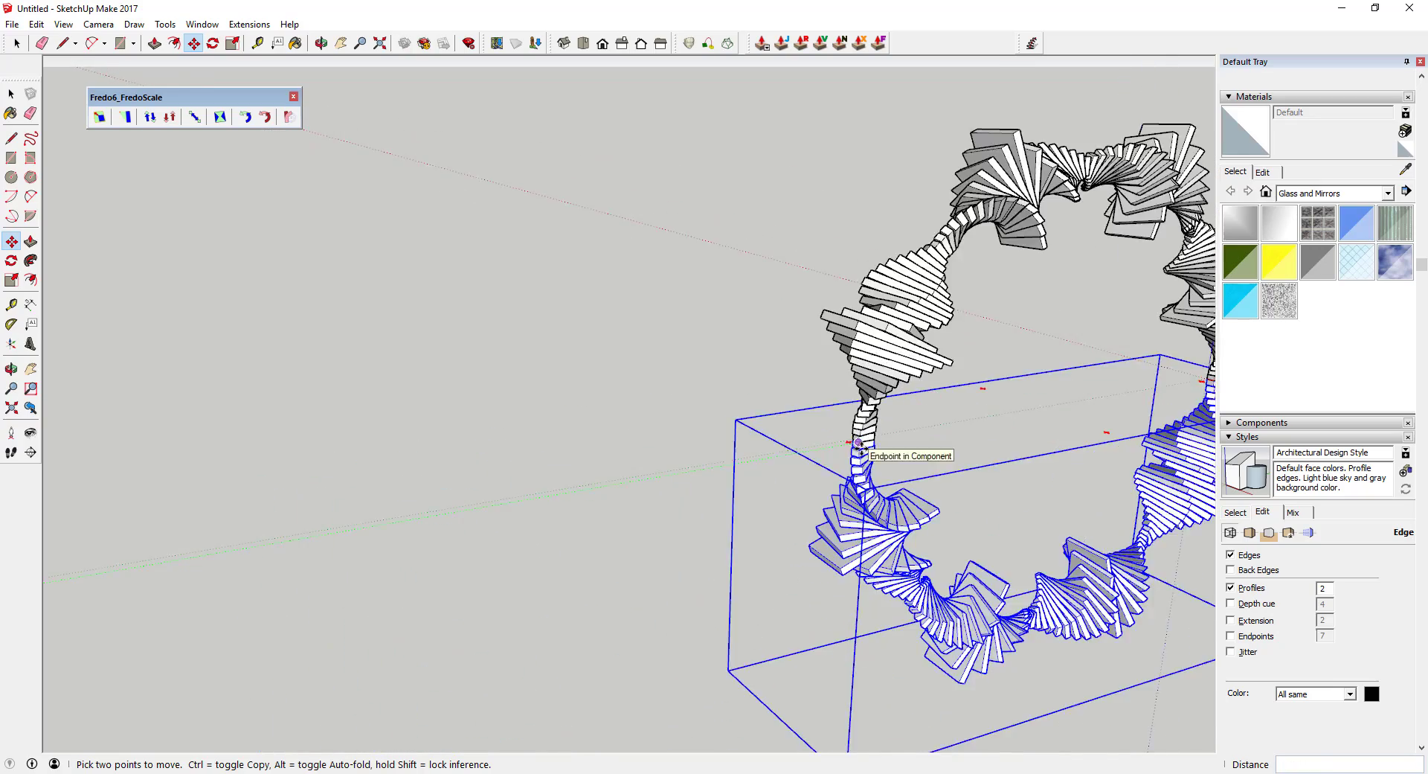
pyautogui.click(857, 441)
# Rotate the flipped arch horizontally by 25 degrees about the end it shares with the upright arch, and clear the selection
pyautogui.moveTo(857, 442); pyautogui.dragTo(944, 466, button='middle')
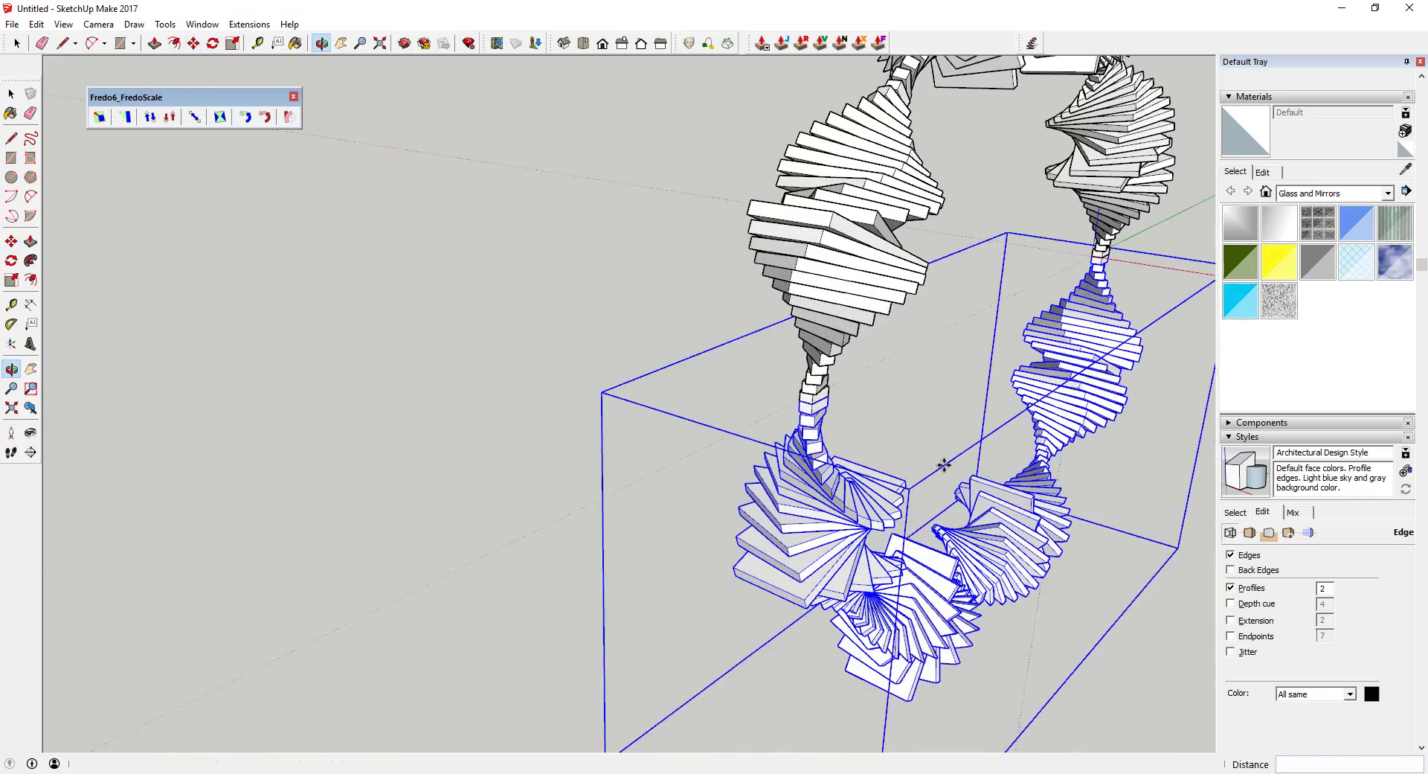
pyautogui.press('q')
pyautogui.scroll(3, 808, 405)
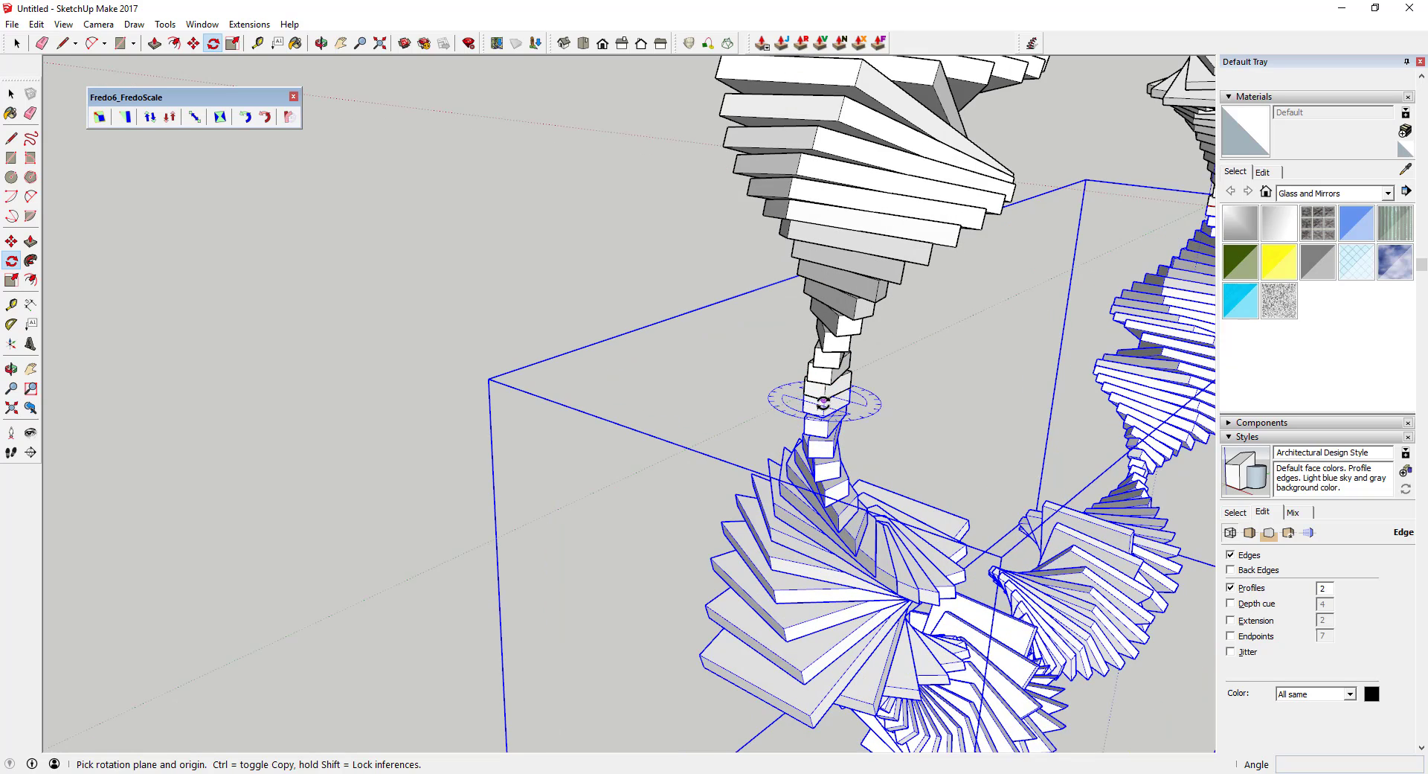
pyautogui.scroll(-4, 1065, 308)
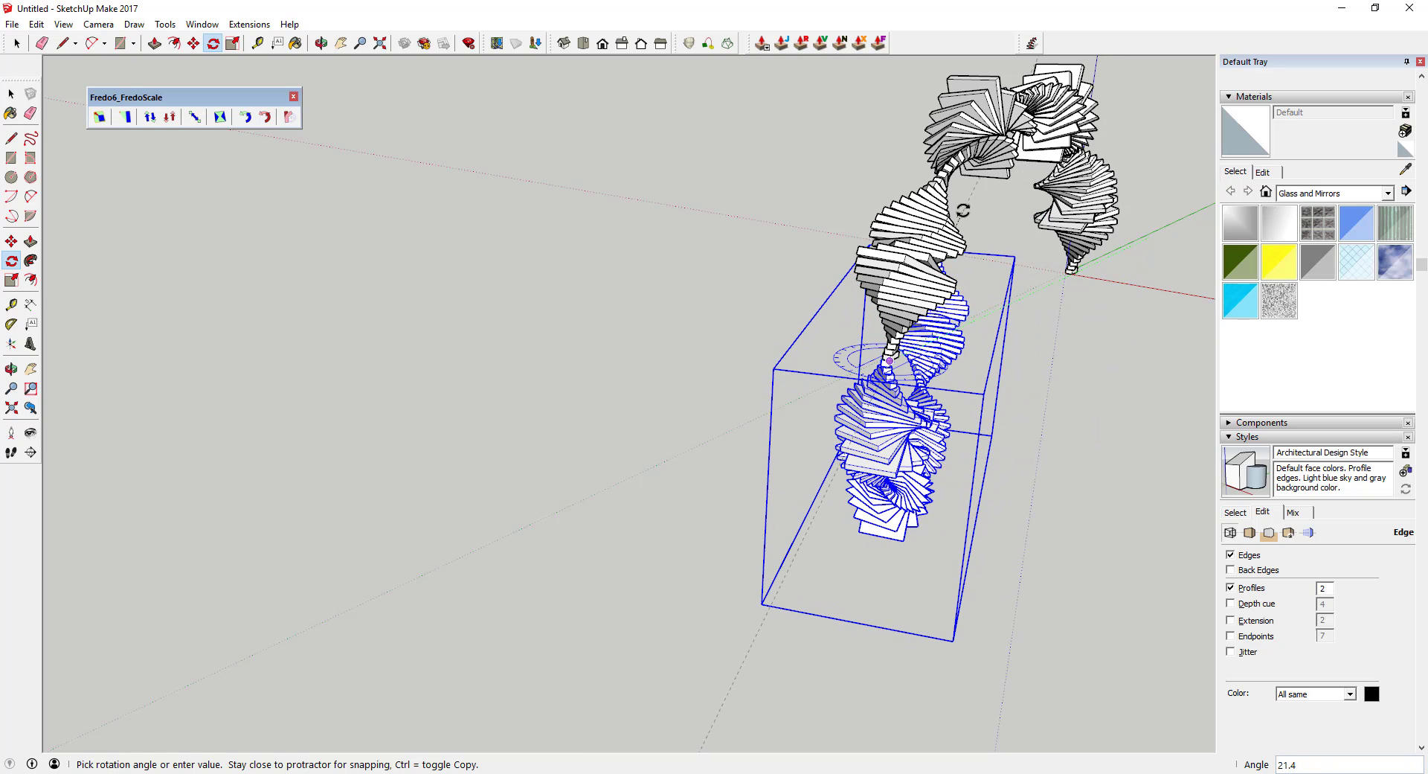
pyautogui.press('Return')
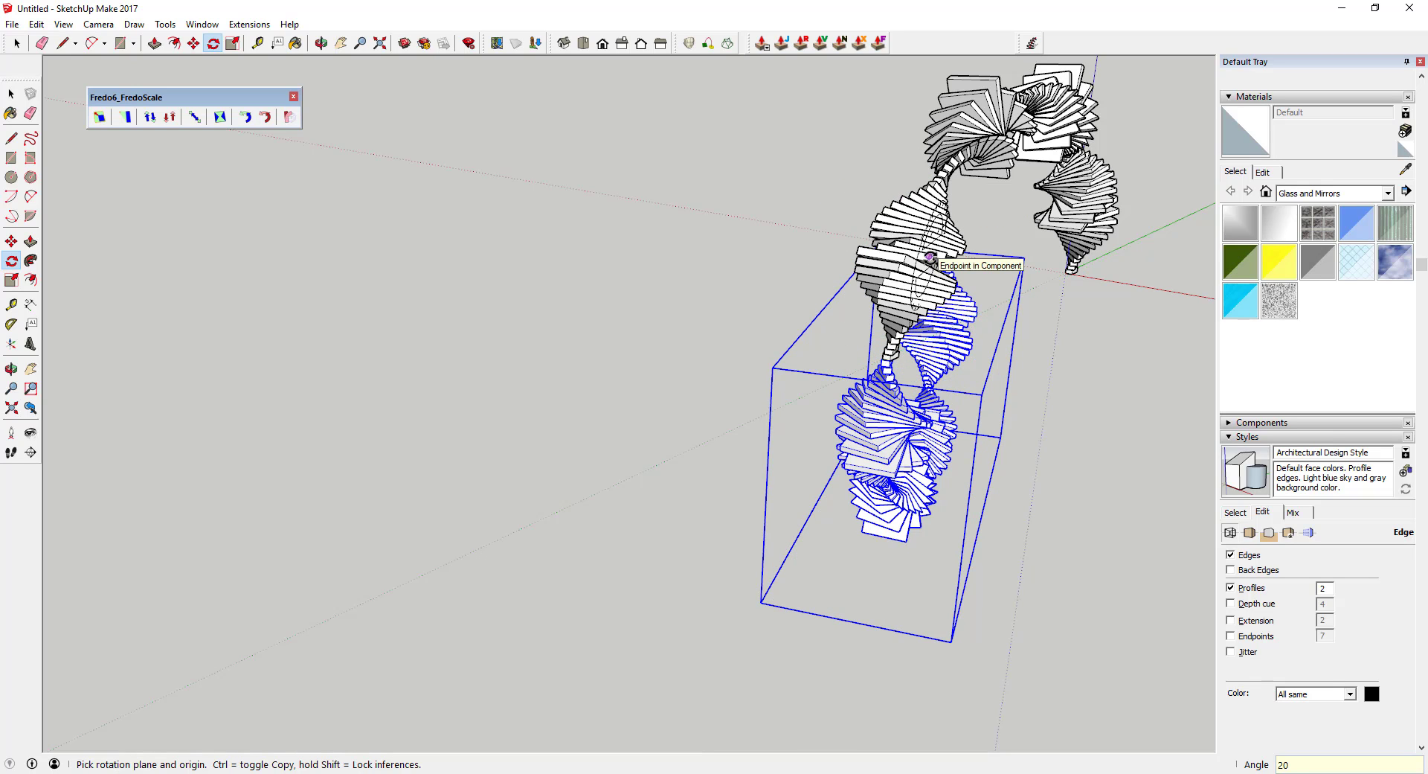
pyautogui.hotkey('ctrl', 'z')
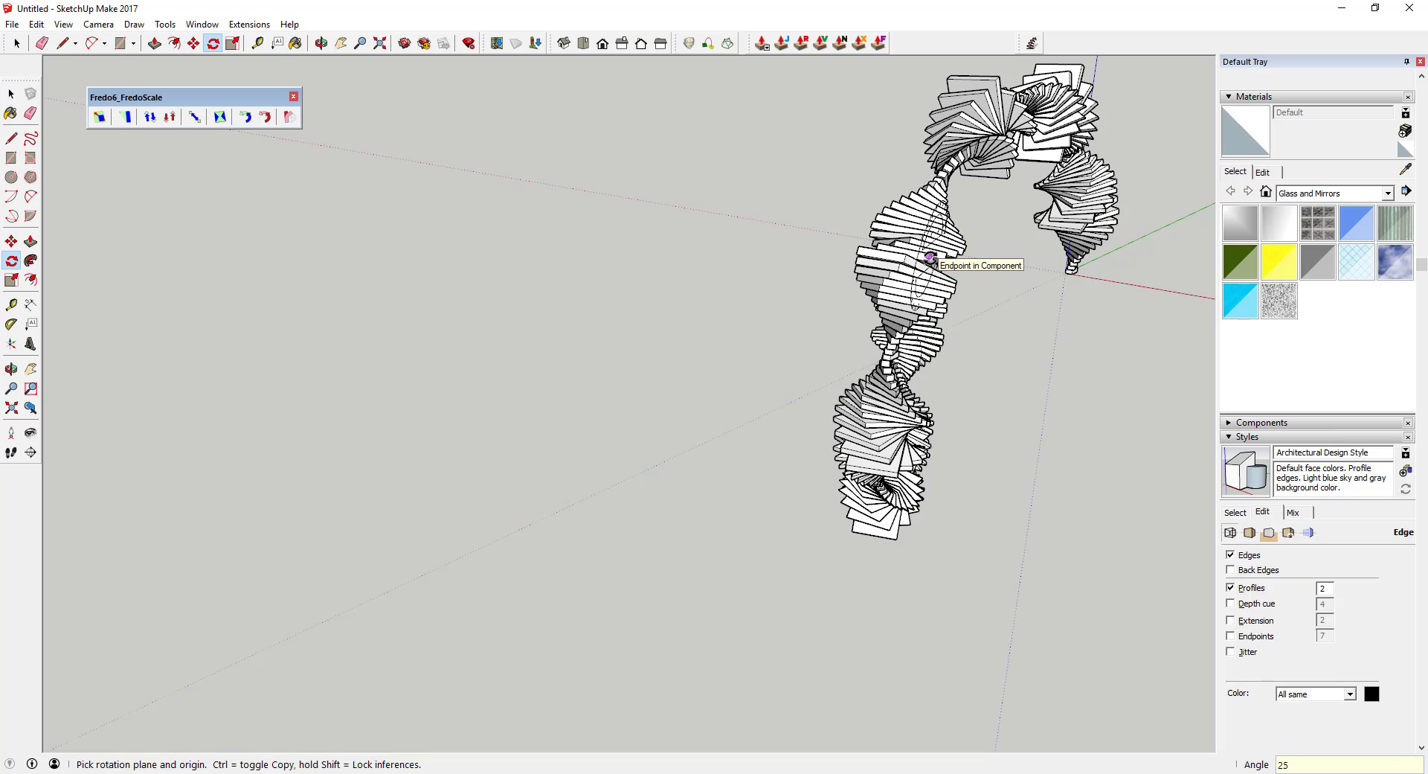
pyautogui.hotkey('ctrl', 'z')
# Select both arches and copy them so the upright arch's free leg lands on the flipped arch's free end
pyautogui.scroll(-5, 984, 296)
pyautogui.moveTo(967, 343)
pyautogui.mouseDown(button='middle')
pyautogui.moveTo(1036, 354)
pyautogui.moveTo(960, 361)
pyautogui.mouseUp(button='middle')
pyautogui.moveTo(637, 127); pyautogui.dragTo(997, 426)
pyautogui.moveTo(1002, 427); pyautogui.dragTo(1149, 342, button='middle')
pyautogui.scroll(2, 437, 166)
pyautogui.moveTo(437, 170); pyautogui.dragTo(801, 246, button='middle')
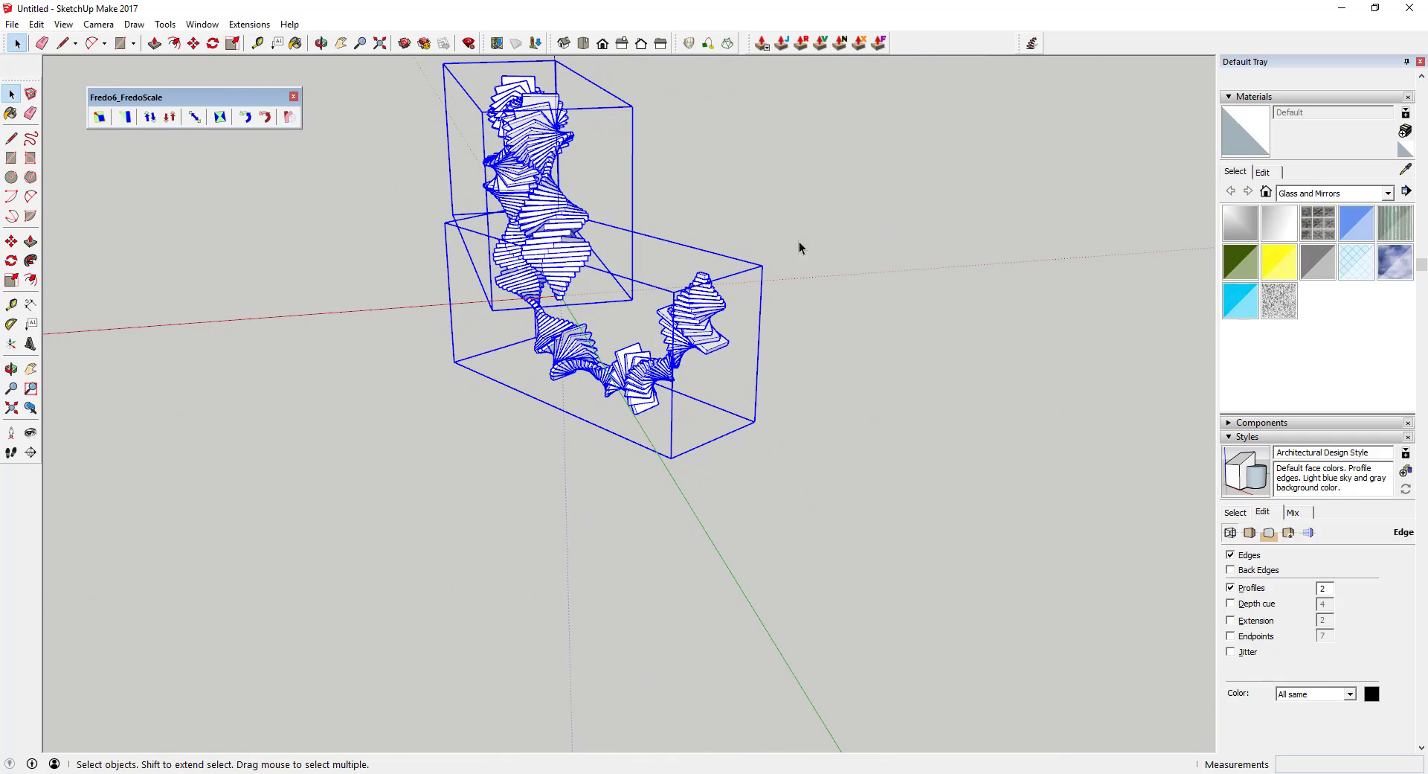
pyautogui.press('ctrl')
pyautogui.click(554, 304)
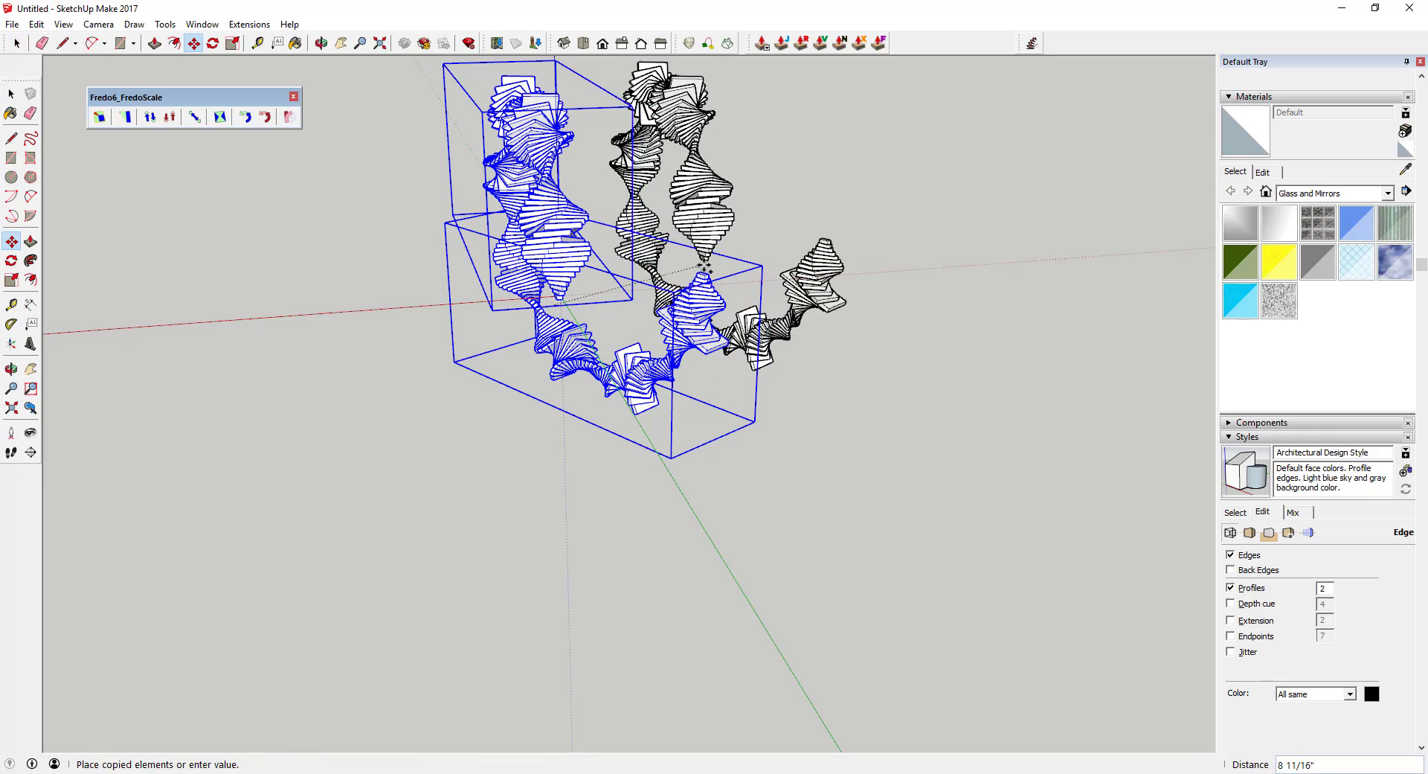
pyautogui.scroll(3, 707, 276)
pyautogui.scroll(3, 707, 277)
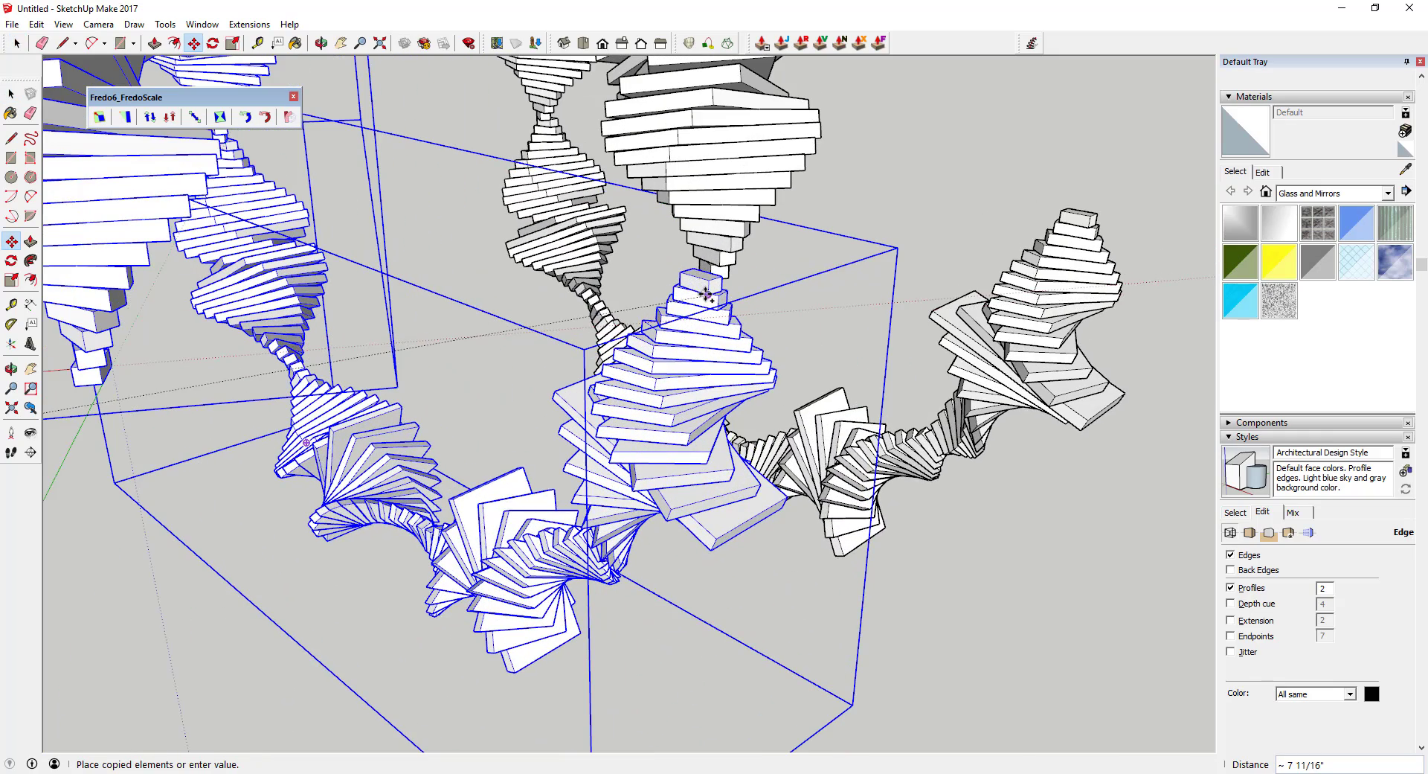
pyautogui.click(705, 285)
# Shift the copied pair 1/16" so its leg corner lines up with the end box of the original flipped arch
pyautogui.moveTo(705, 285); pyautogui.dragTo(656, 382, button='middle')
pyautogui.click(701, 244)
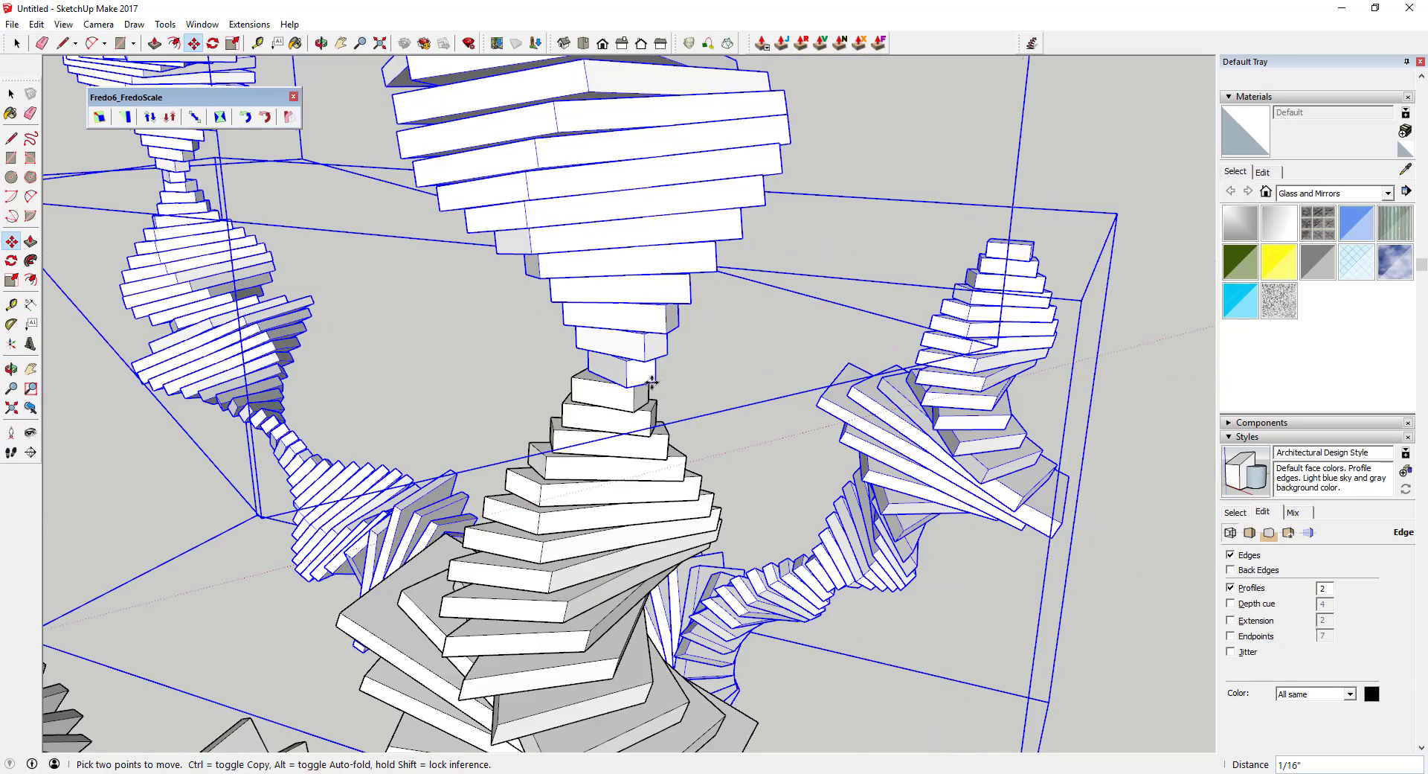
pyautogui.click(651, 382)
pyautogui.scroll(6, 649, 384)
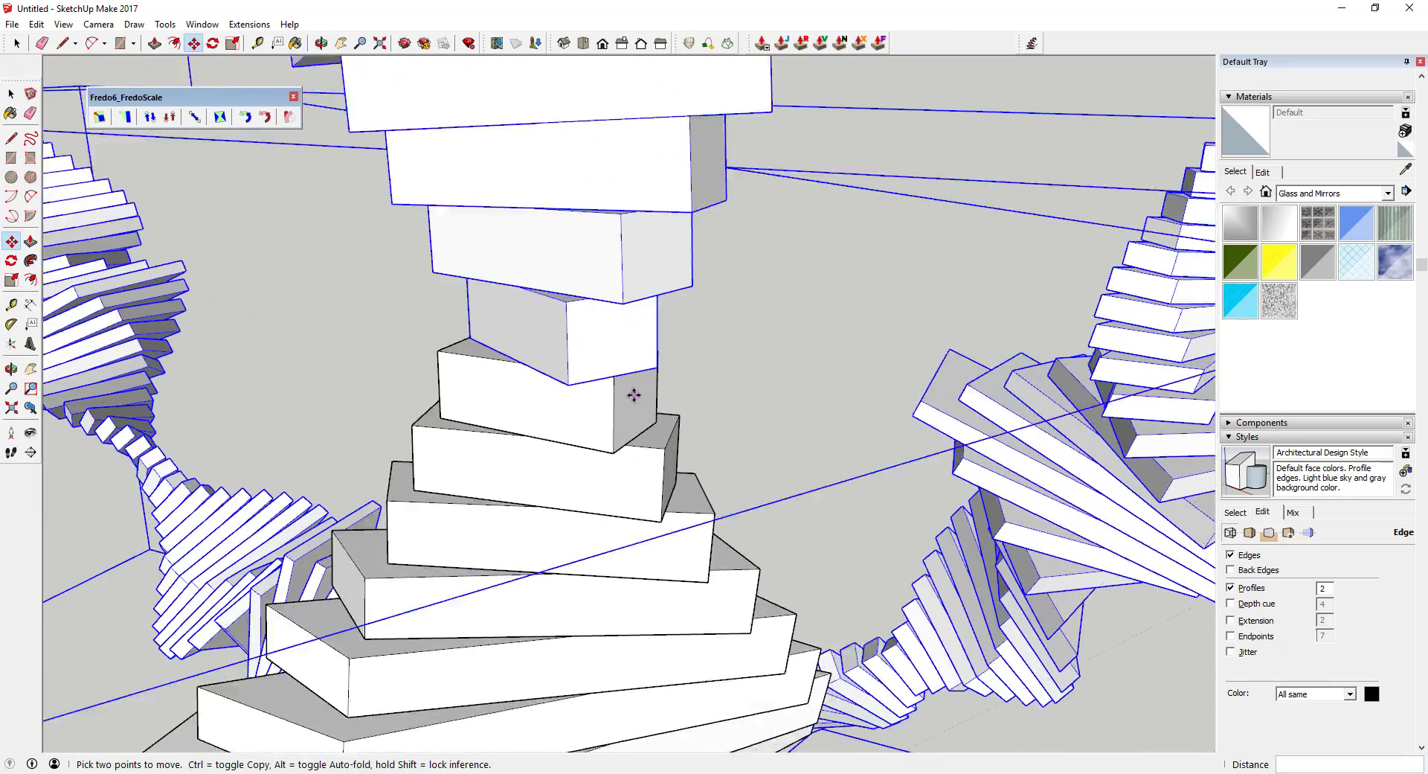
pyautogui.moveTo(635, 395); pyautogui.dragTo(612, 338, button='middle')
pyautogui.scroll(-8, 590, 360)
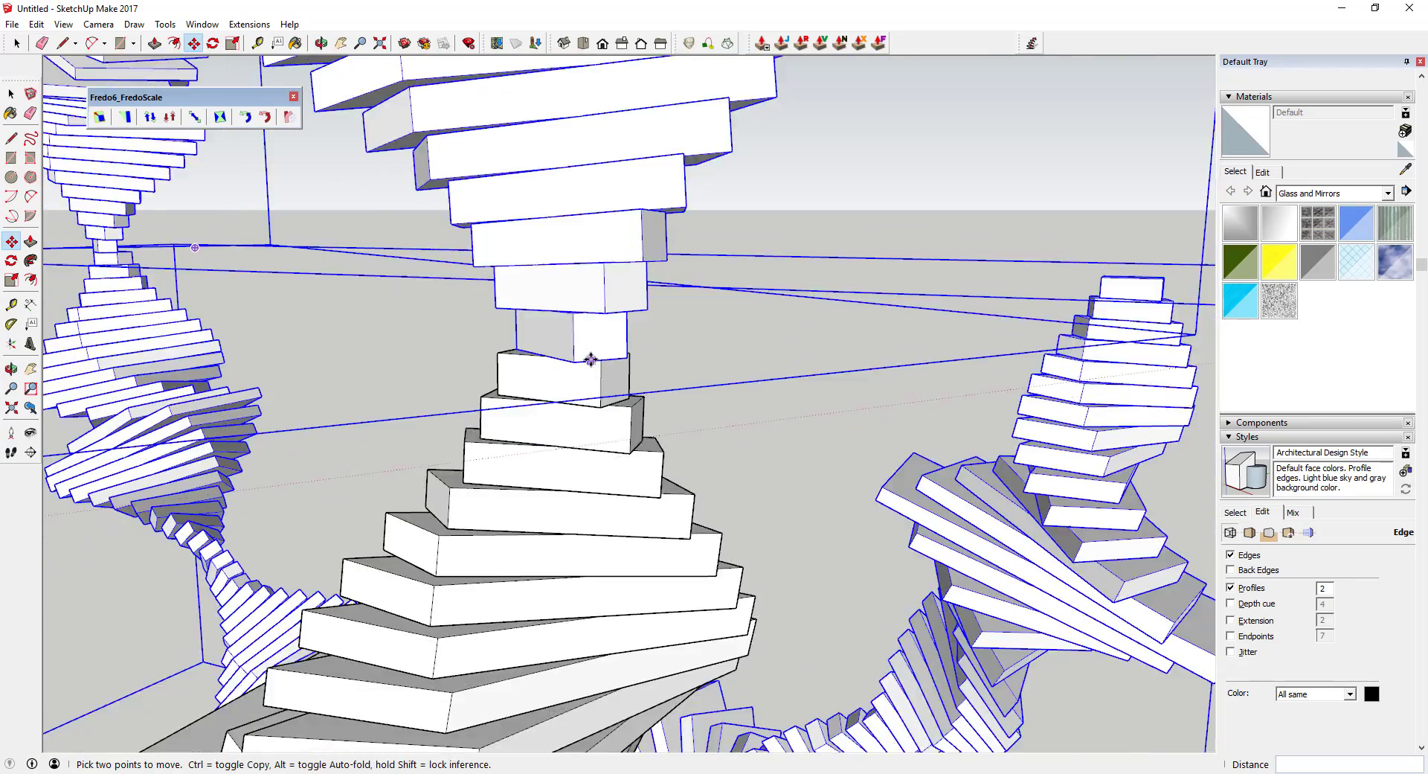
pyautogui.scroll(-2, 661, 372)
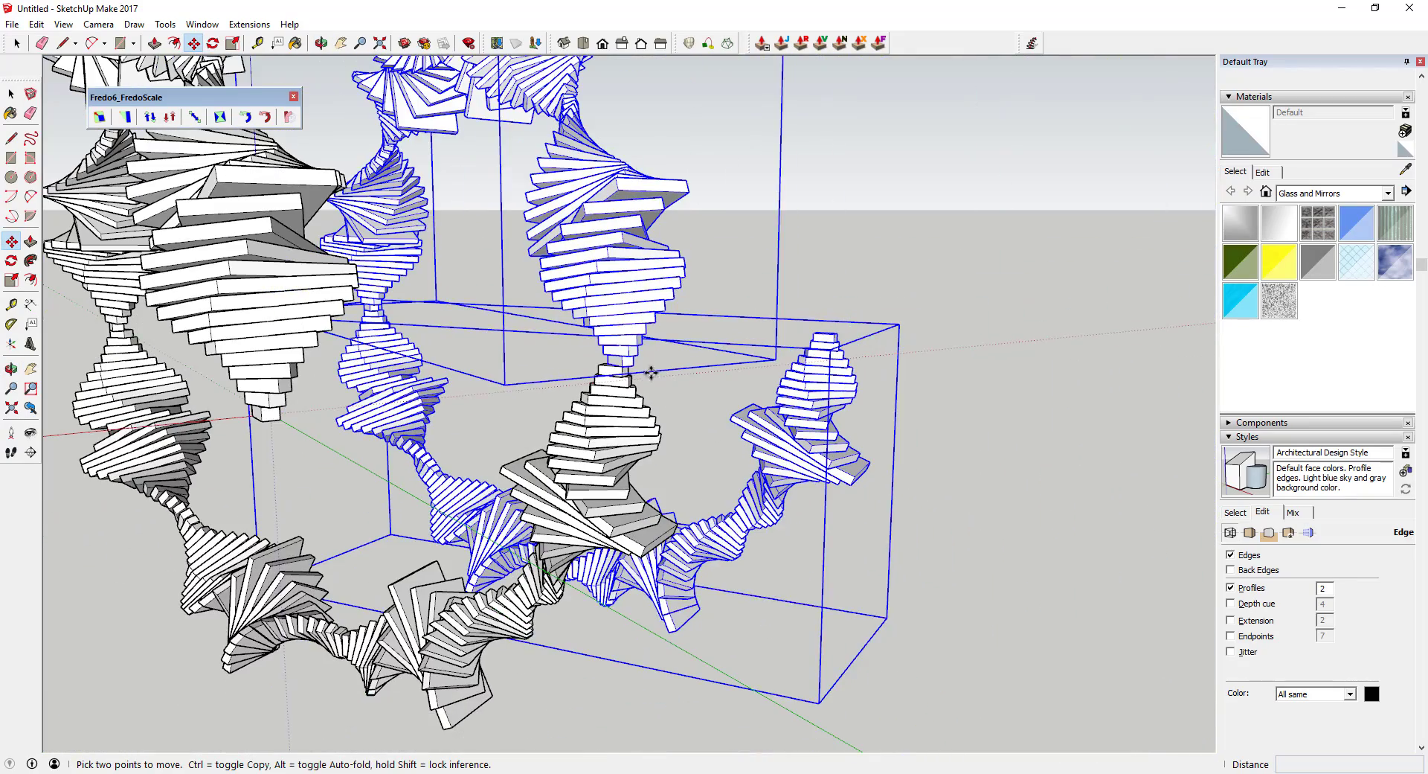
# Undo the alignment shift and the copy of the two arches
pyautogui.hotkey('ctrl', 'z')
pyautogui.hotkey('ctrl', 'z')
pyautogui.scroll(-6, 424, 408)
pyautogui.press('space')
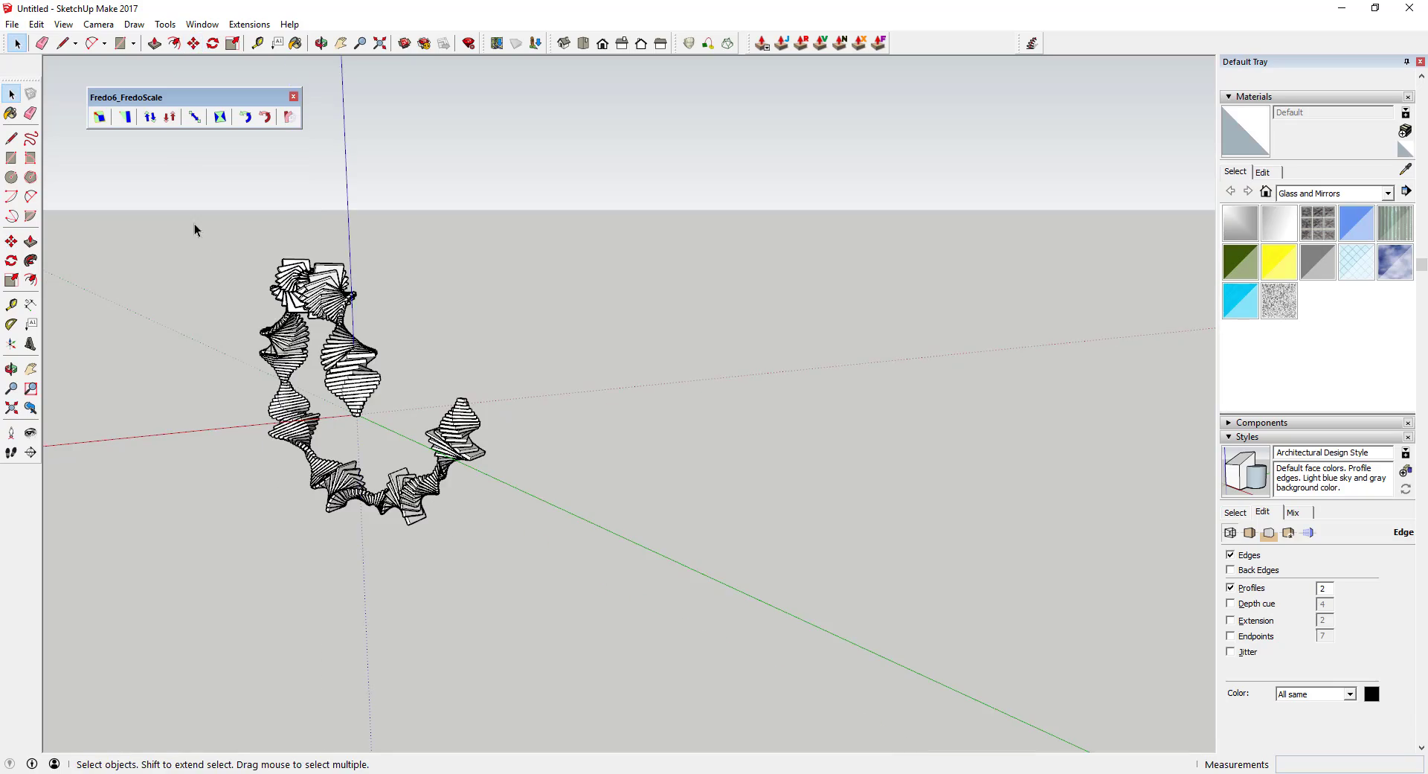
# Select the upright and flipped arch groups together for moving
pyautogui.moveTo(195, 224); pyautogui.dragTo(583, 541)
pyautogui.scroll(3, 373, 429)
pyautogui.press('m')
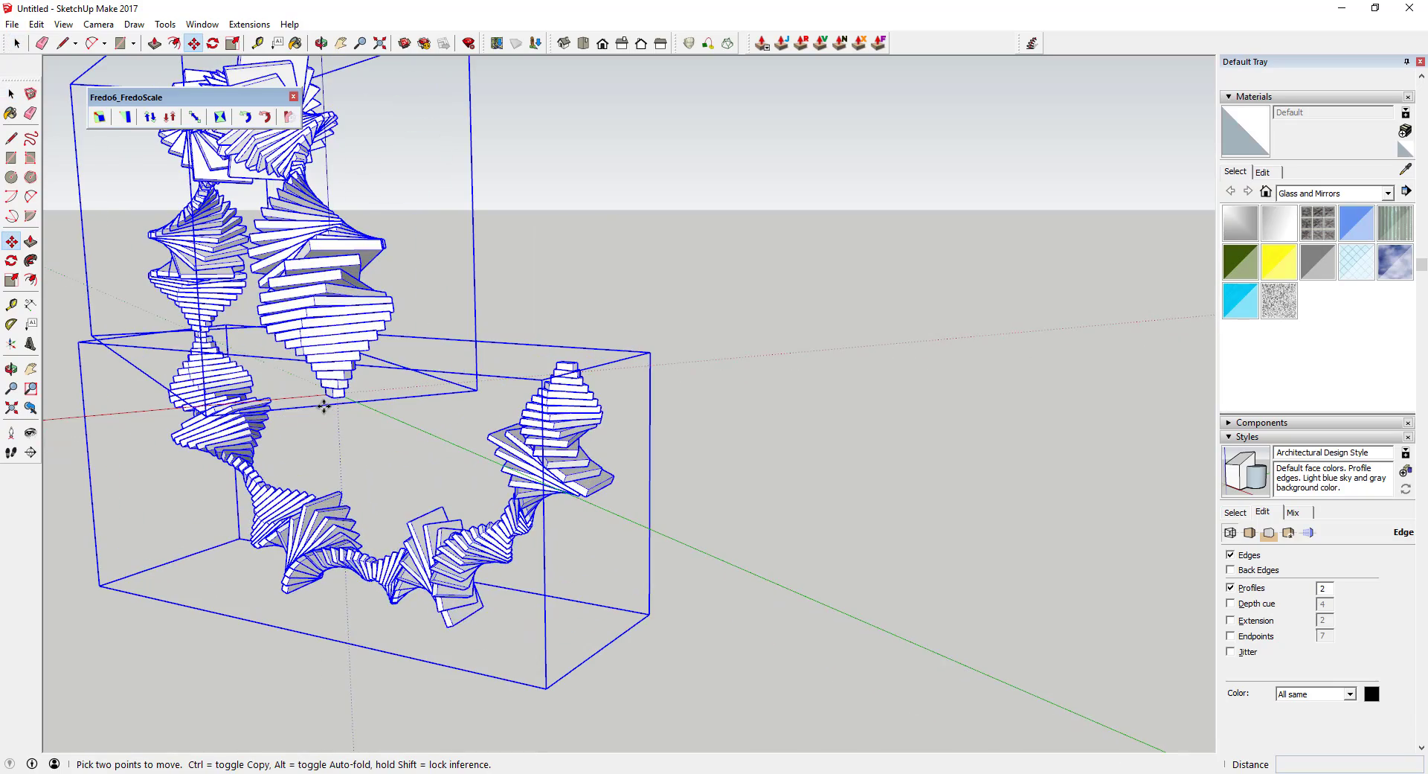
pyautogui.click(332, 400)
pyautogui.press('ctrl')
pyautogui.scroll(5, 587, 387)
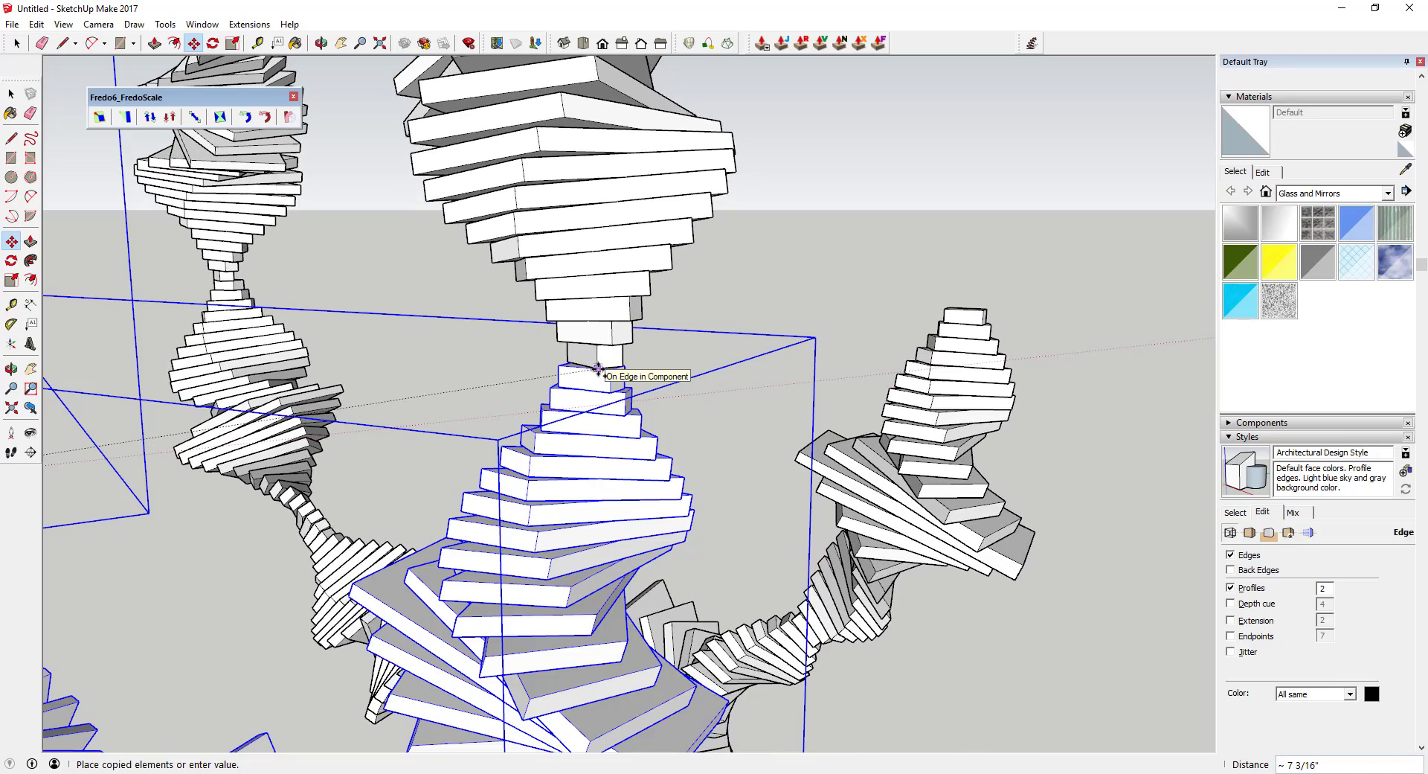
pyautogui.press('space')
pyautogui.scroll(-6, 685, 414)
# Copy both arches so the upright arch's free leg corner meets the flipped arch's free end, and multiply this into five evenly spaced copies
pyautogui.scroll(3, 446, 452)
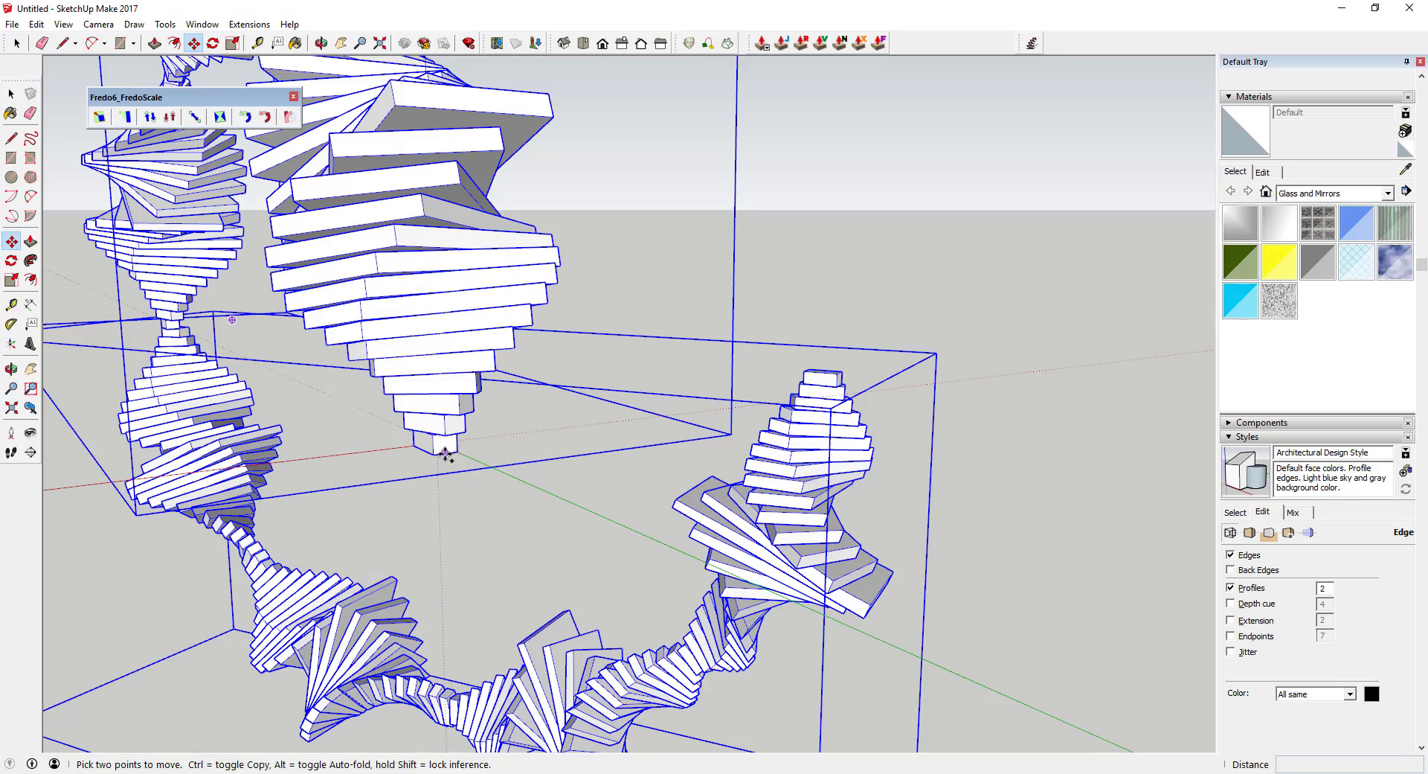
pyautogui.click(445, 454)
pyautogui.scroll(4, 799, 376)
pyautogui.moveTo(851, 380); pyautogui.dragTo(1027, 405, button='middle')
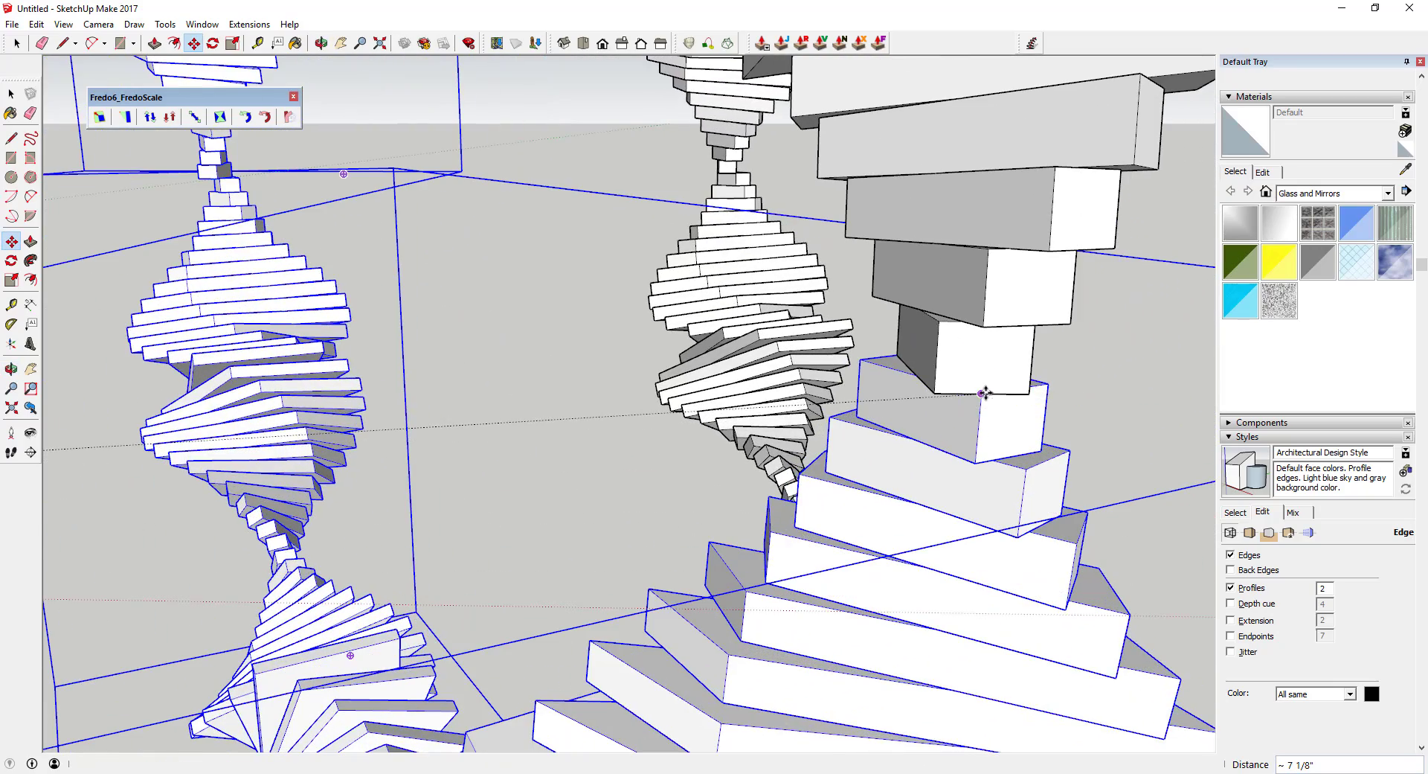
pyautogui.scroll(-8, 619, 417)
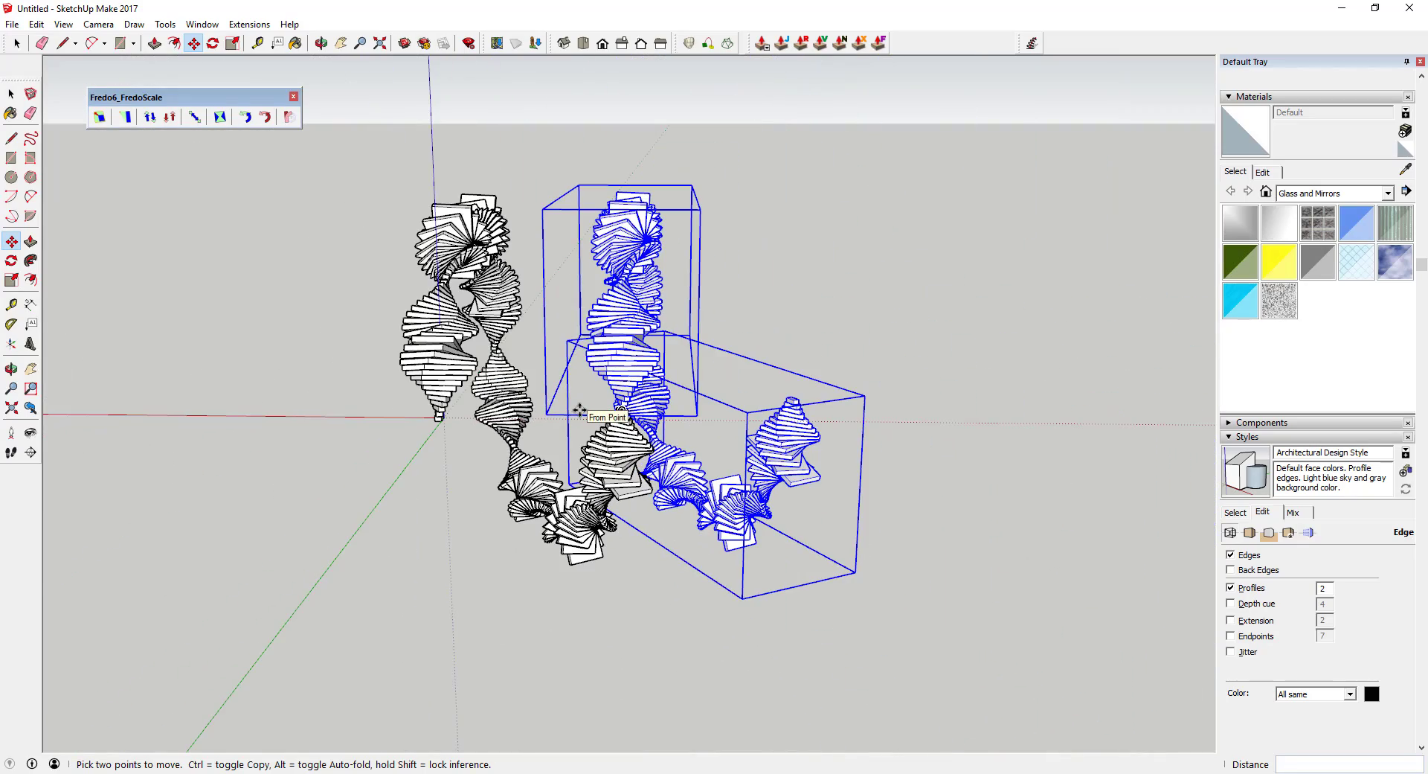
pyautogui.press('Return')
pyautogui.scroll(-3, 543, 414)
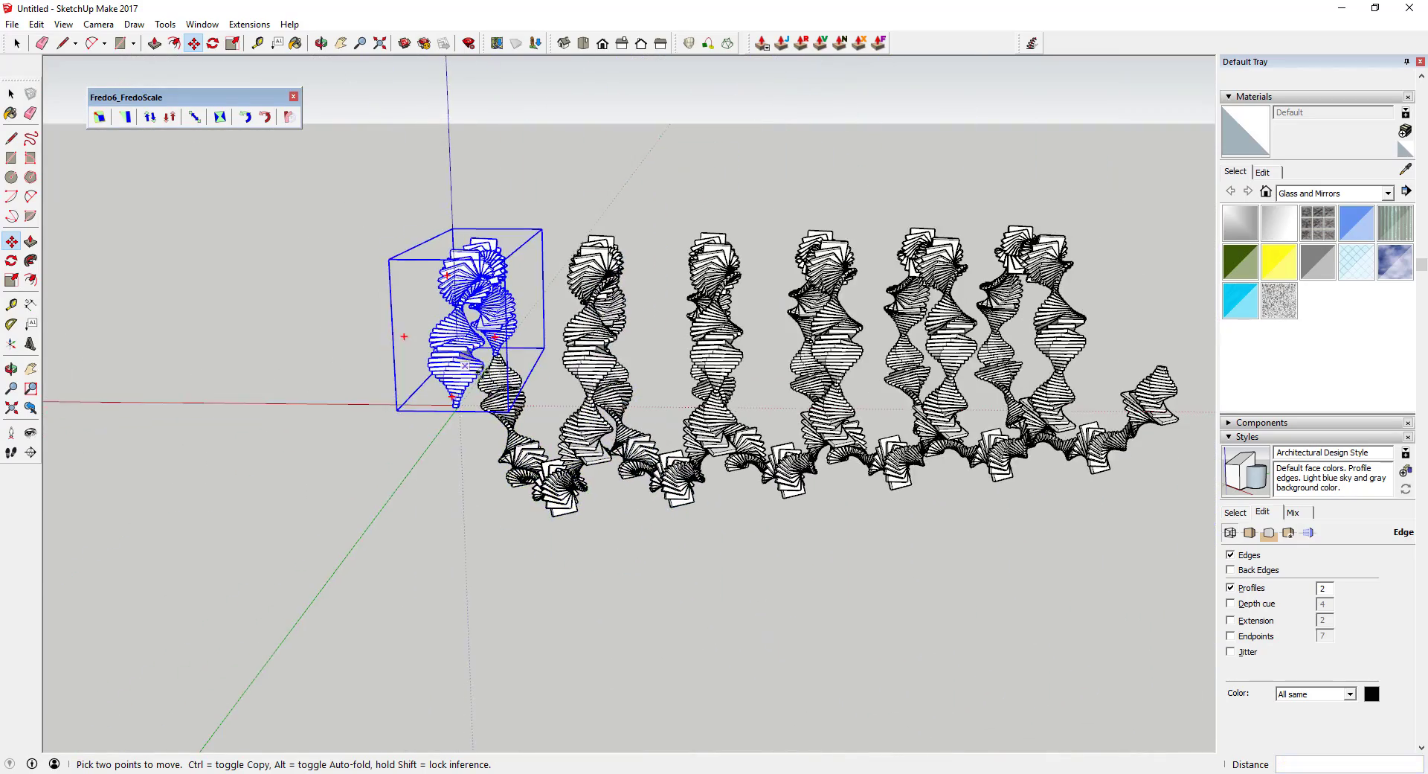
# Clear the selection and examine the repeated arches as a continuous spiral, looking along its axis and from the side
pyautogui.moveTo(491, 383); pyautogui.dragTo(800, 353, button='middle')
pyautogui.scroll(-1, 714, 359)
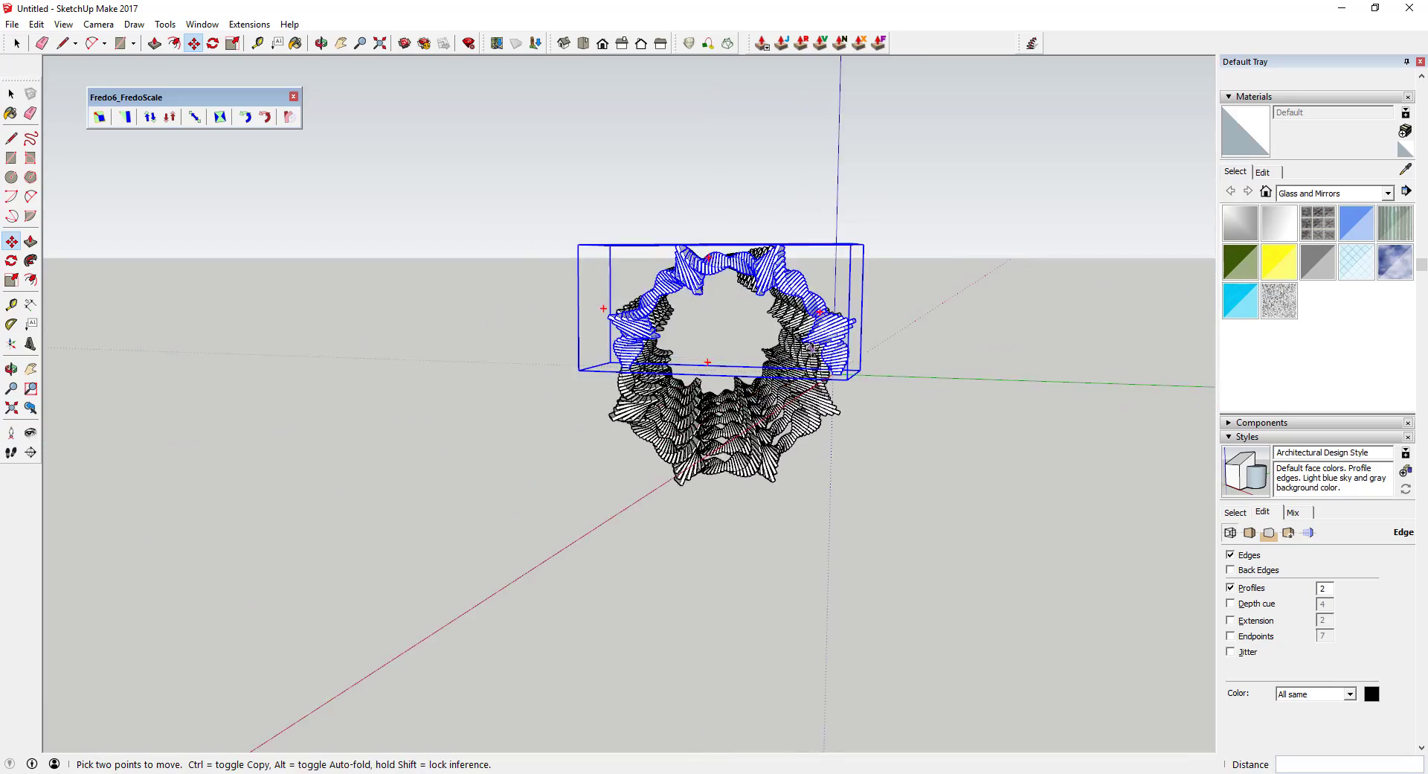
pyautogui.scroll(3, 798, 353)
pyautogui.hotkey('ctrl', 't')
pyautogui.moveTo(702, 374); pyautogui.dragTo(837, 367, button='middle')
pyautogui.scroll(-2, 420, 379)
pyautogui.press('space')
pyautogui.scroll(3, 836, 367)
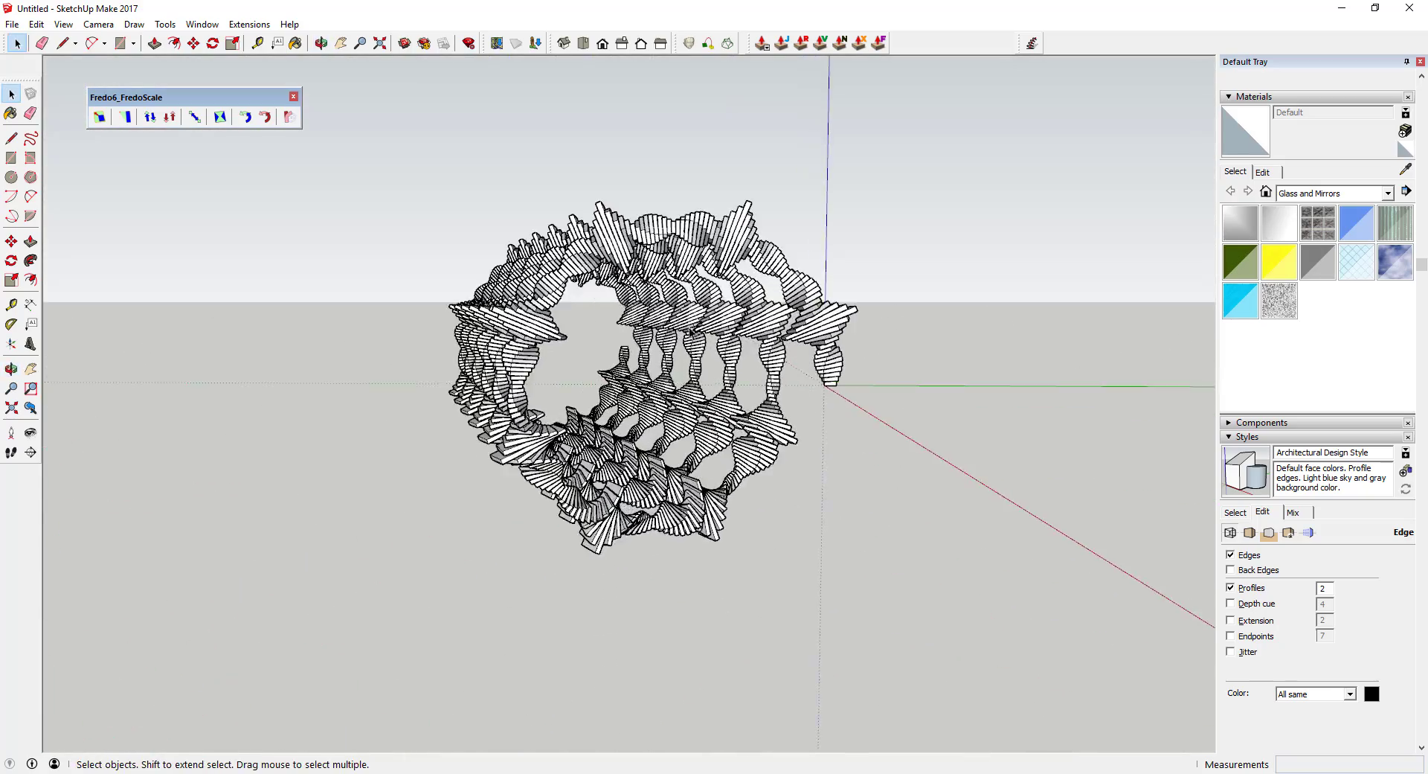
pyautogui.scroll(3, 641, 401)
pyautogui.moveTo(639, 418); pyautogui.dragTo(809, 439, button='middle')
pyautogui.scroll(3, 808, 436)
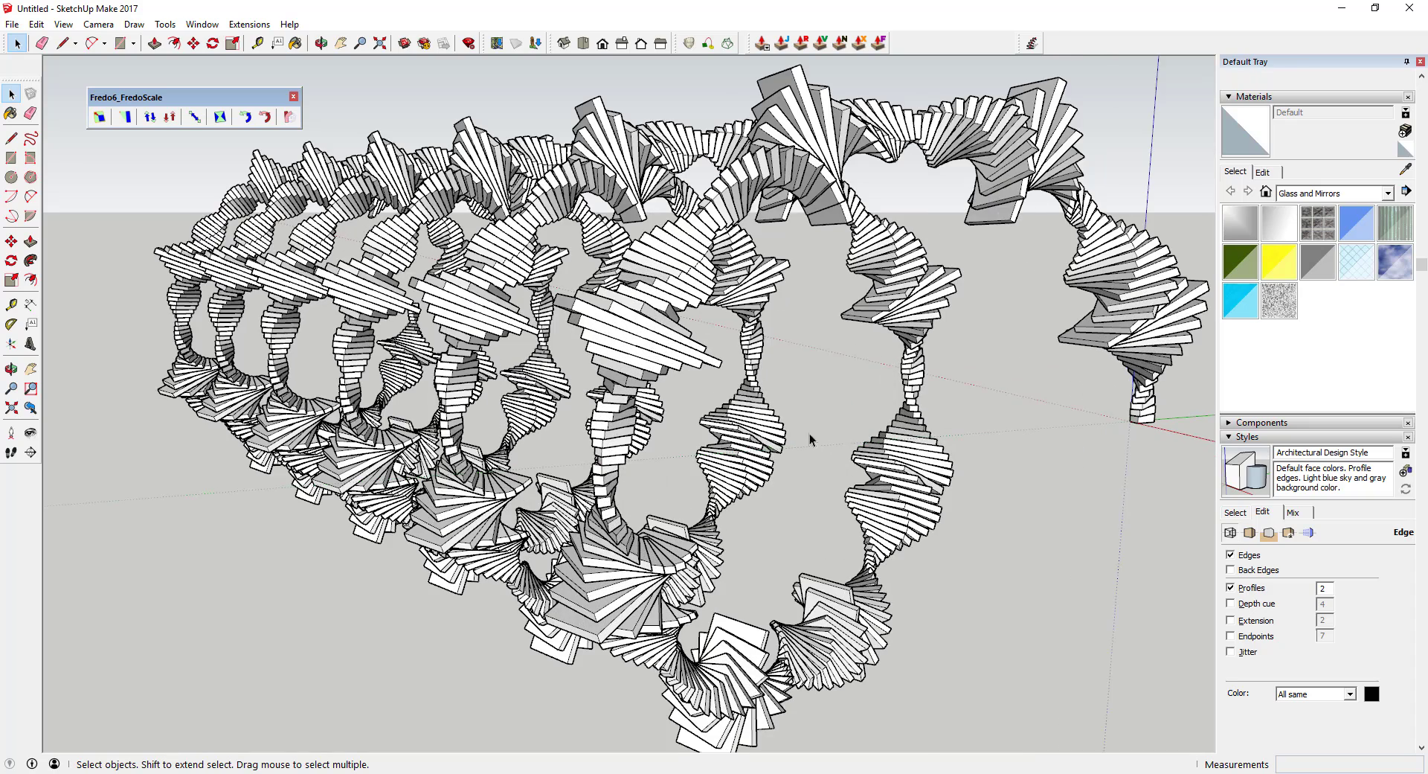
pyautogui.scroll(-2, 548, 375)
pyautogui.scroll(-2, 547, 375)
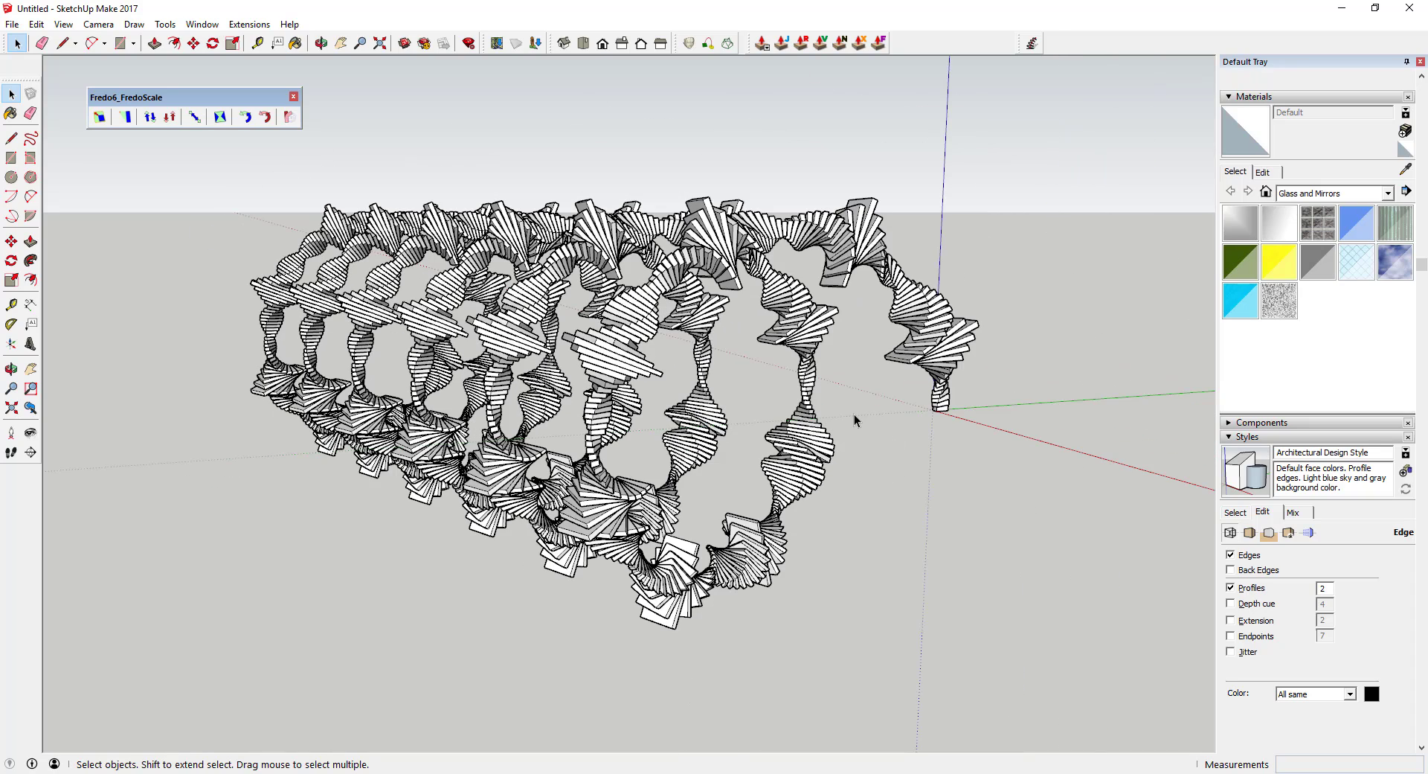